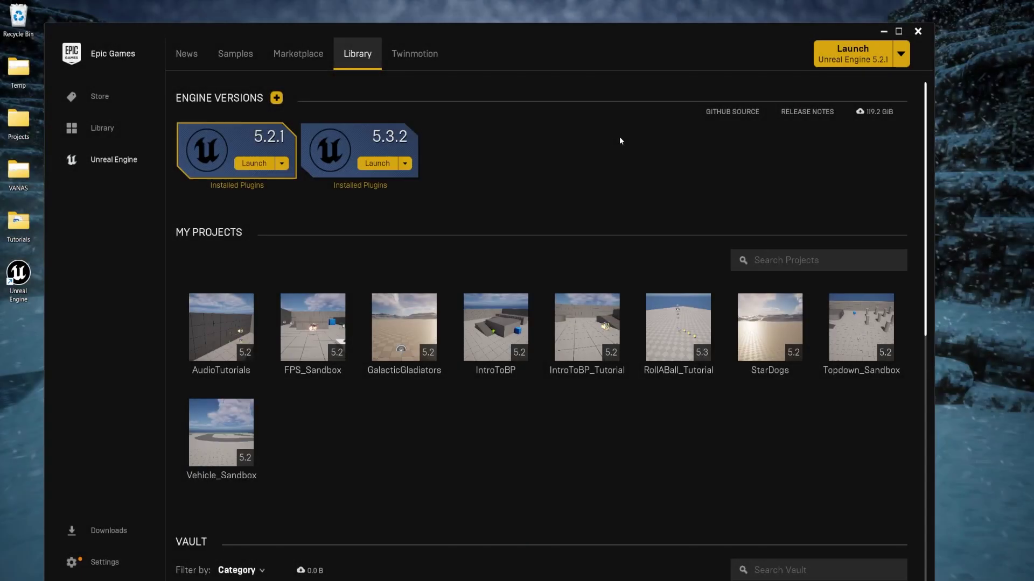
Step: Launch Unreal Engine 5.3.2 and create a blank Games project named RollaBallPlus, with Blueprint and Starter Content
click(377, 164)
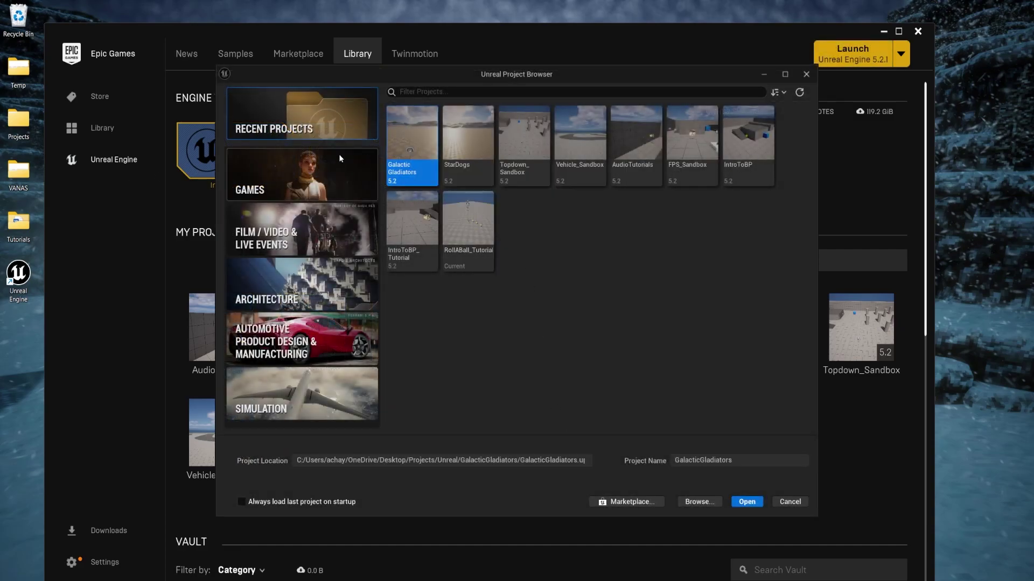
click(318, 197)
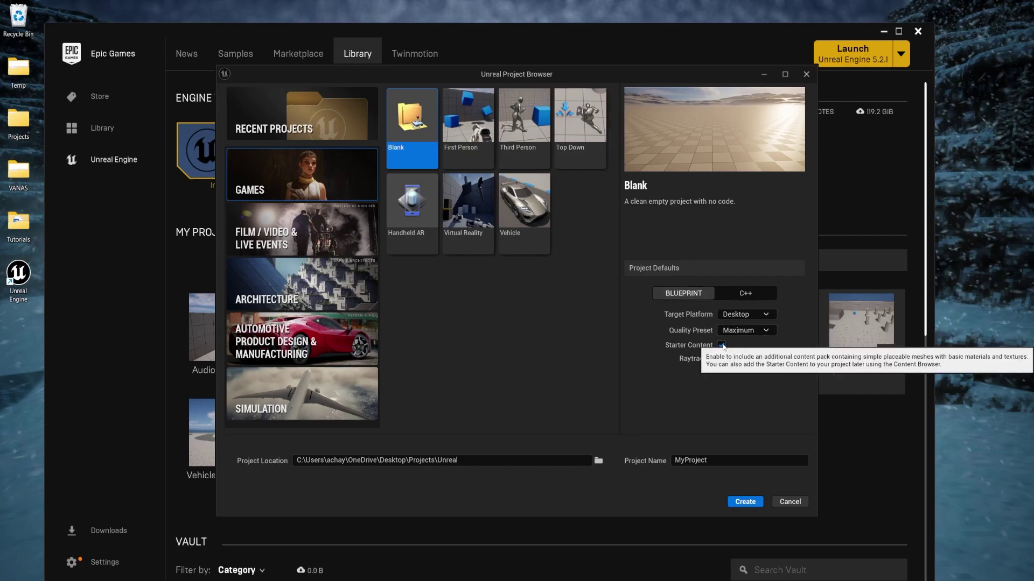
click(725, 457)
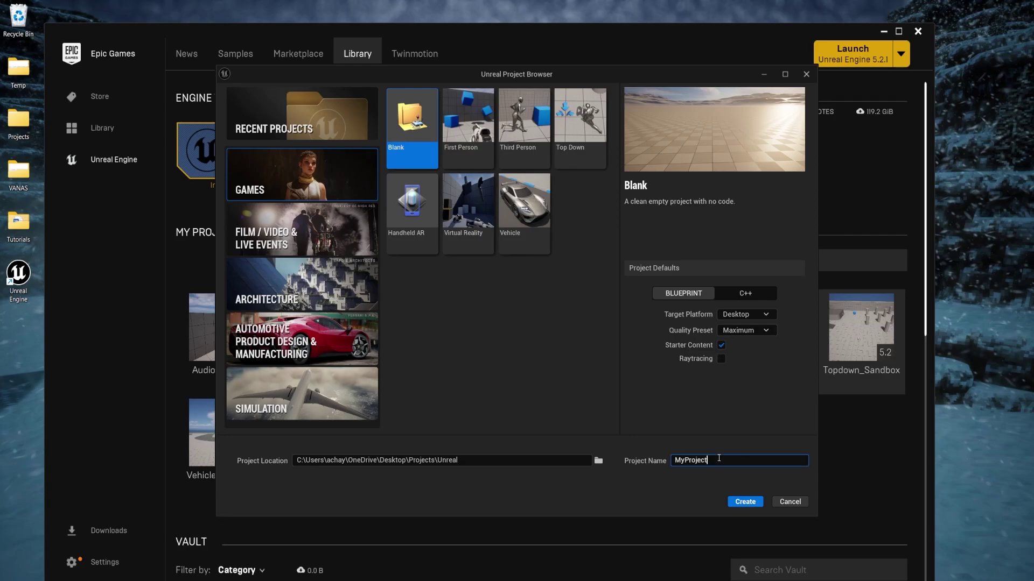
text(RollaBallPlus)
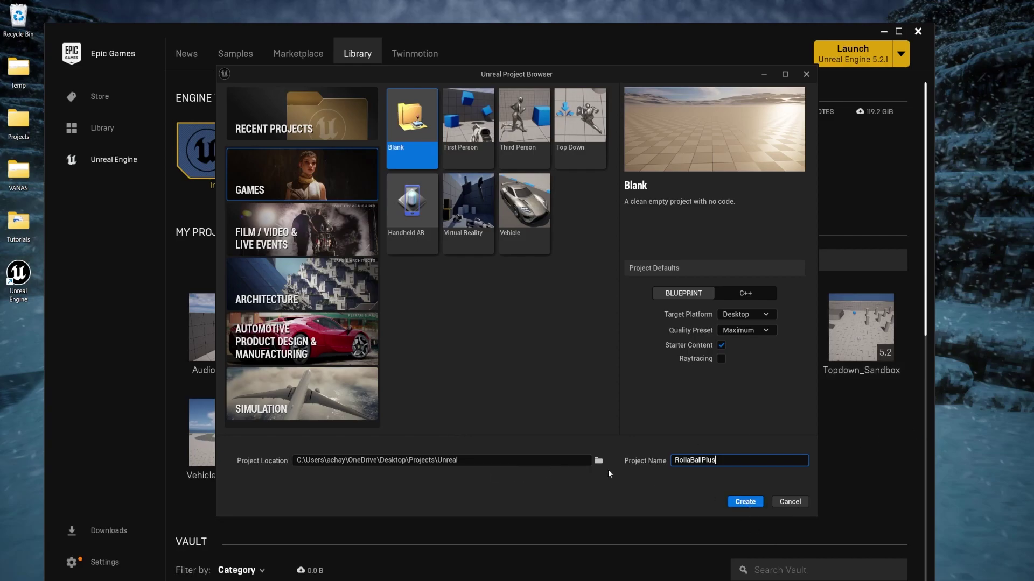
click(746, 502)
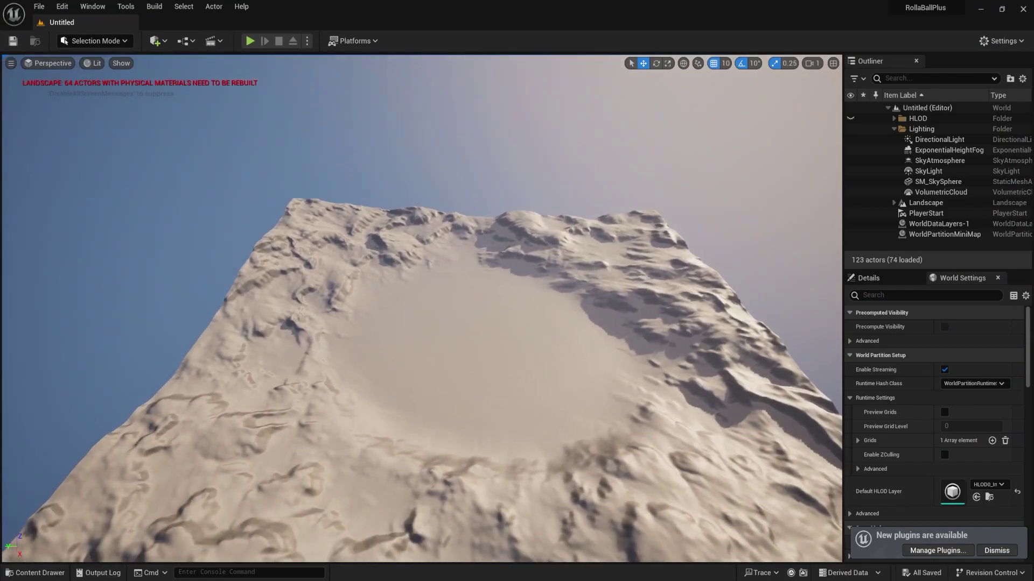
Step: Create a new level from the Basic template
right_drag(423, 310, 484, 329)
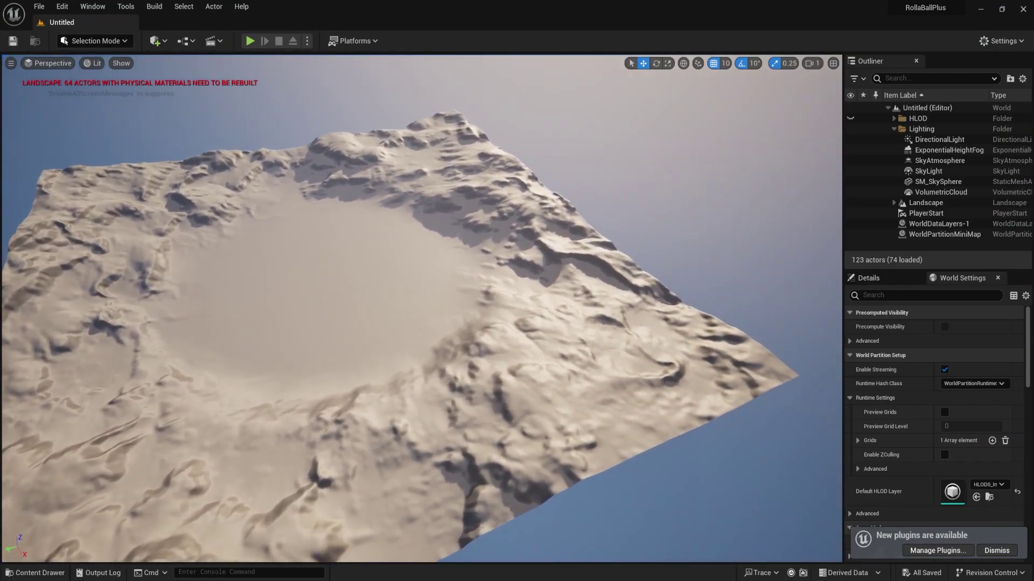
right_drag(423, 310, 401, 297)
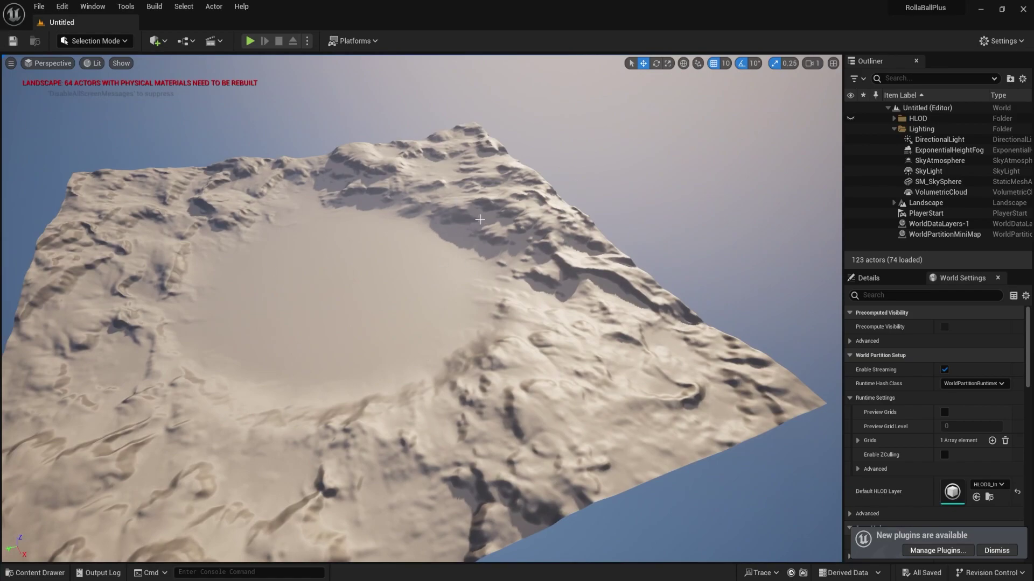
click(39, 7)
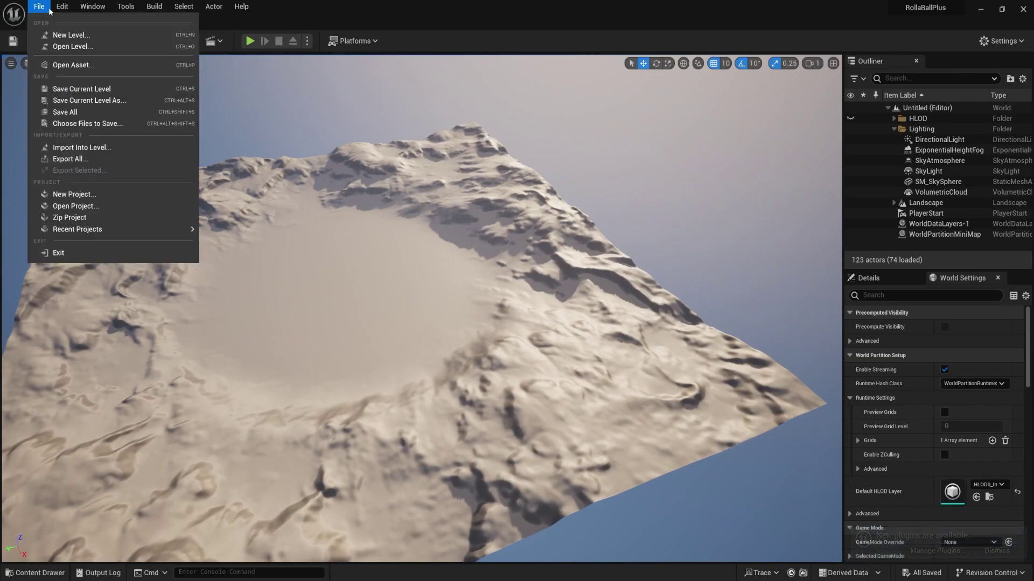
click(70, 34)
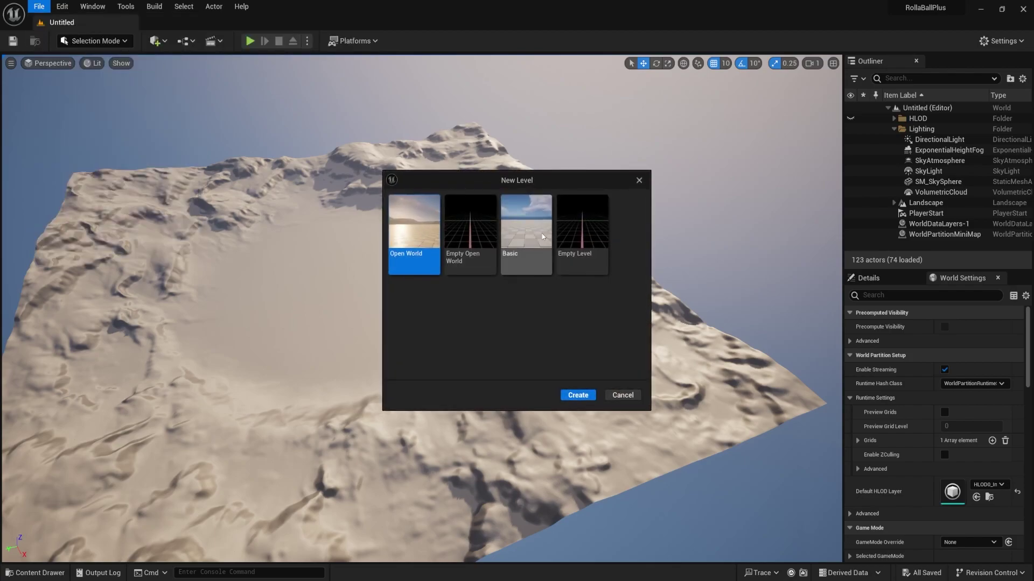
click(519, 231)
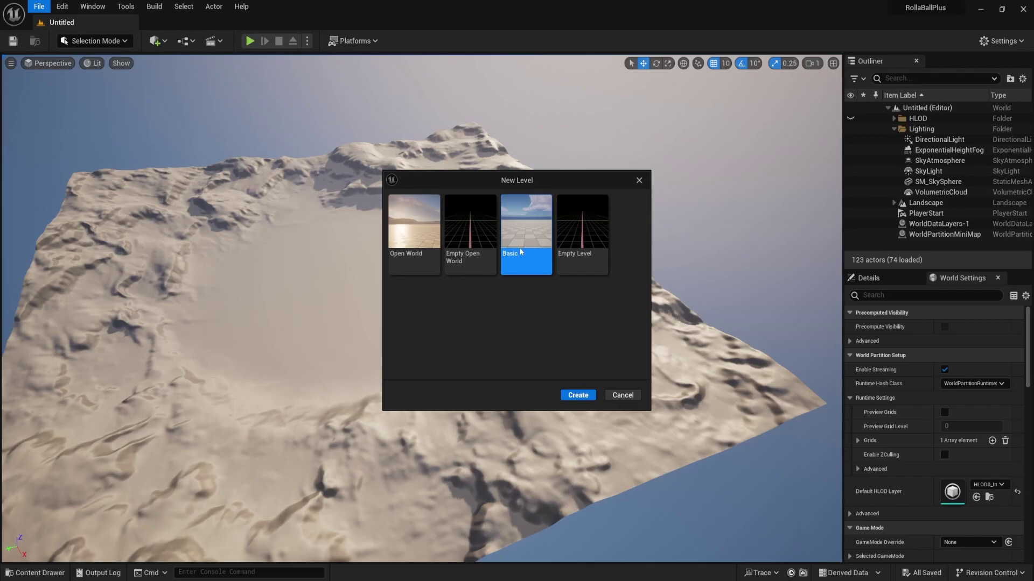
click(577, 395)
right_drag(574, 377, 572, 425)
right_drag(433, 322, 407, 311)
key(ctrl+space)
Step: Start saving the current level under a new name and create a _Game folder inside Content
click(39, 7)
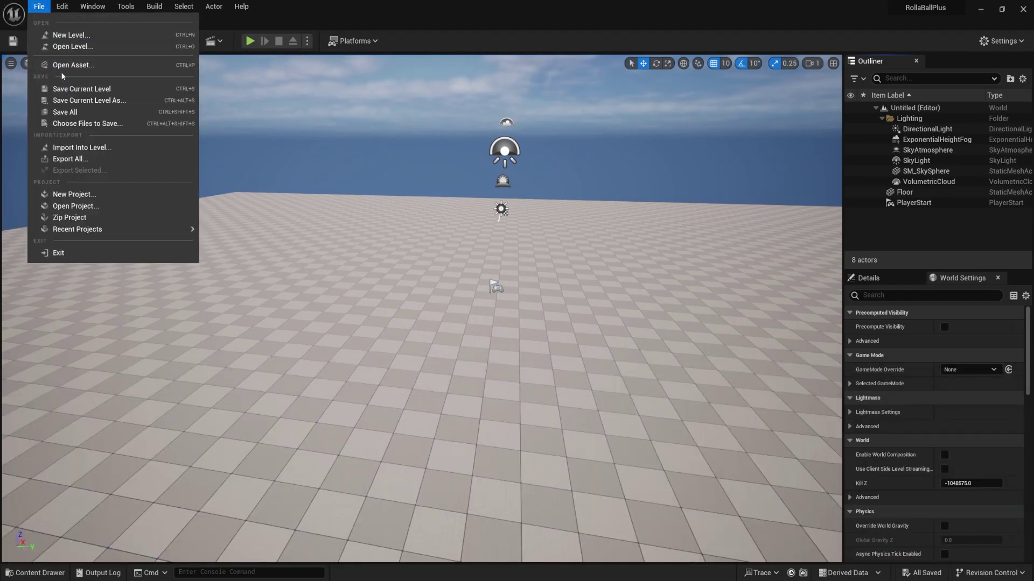
click(78, 100)
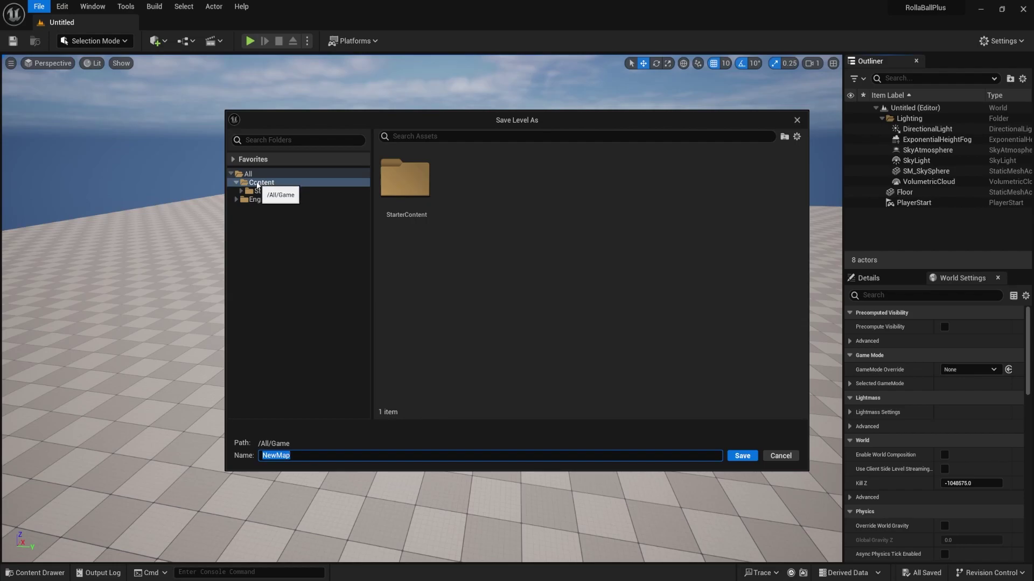
right_click(258, 183)
click(304, 207)
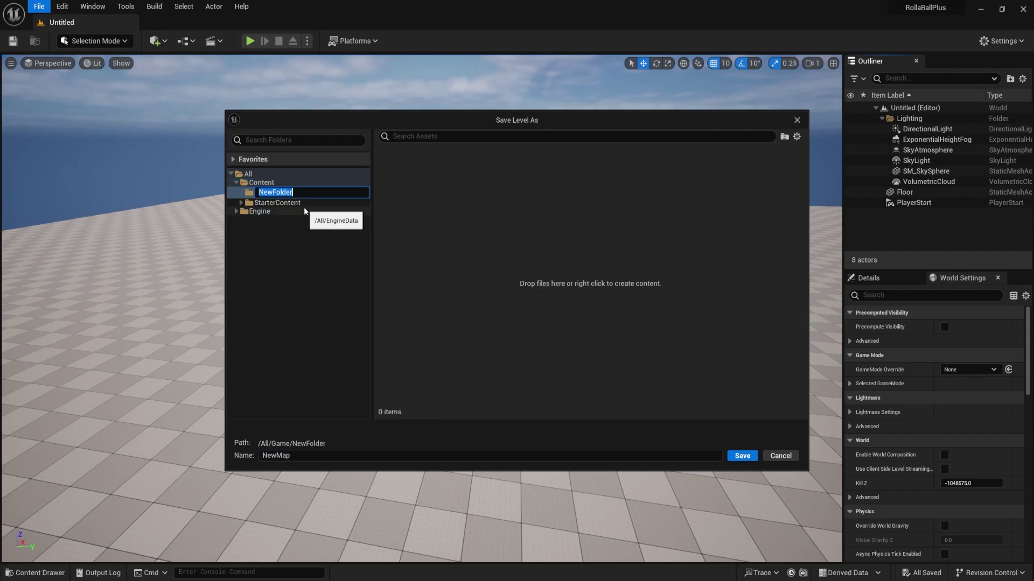
text(_Game)
key(Return)
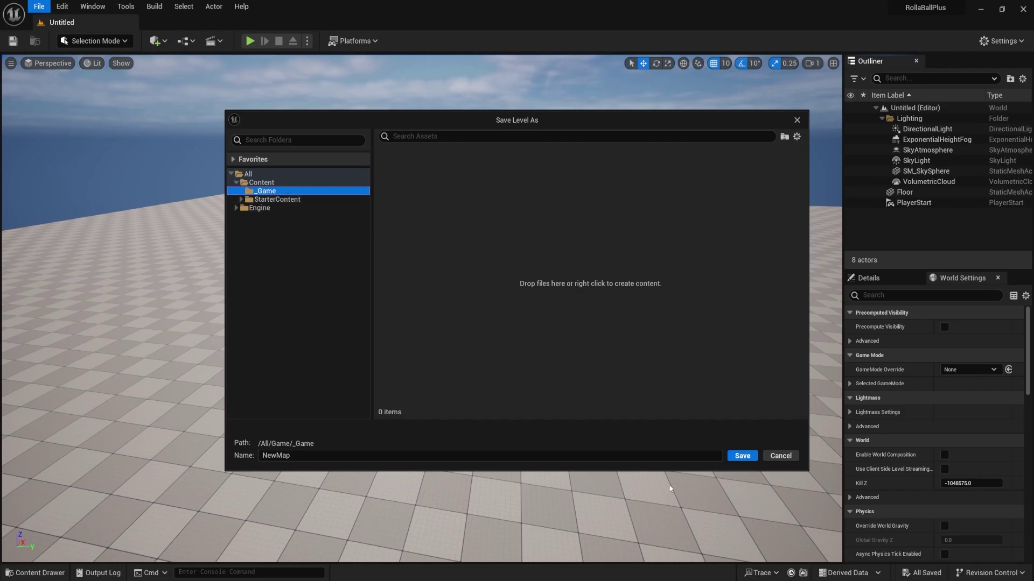
Step: Name the level Sandbox and save it in a new Maps subfolder of _Game
drag(592, 456, 39, 464)
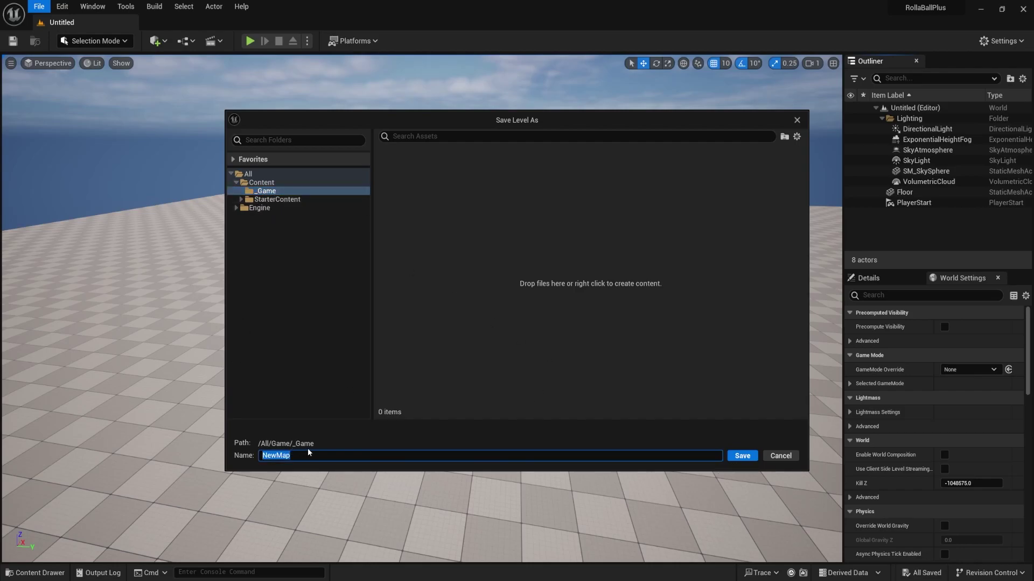
text(Sam)
key(BackSpace)
text(ndbox)
right_click(273, 195)
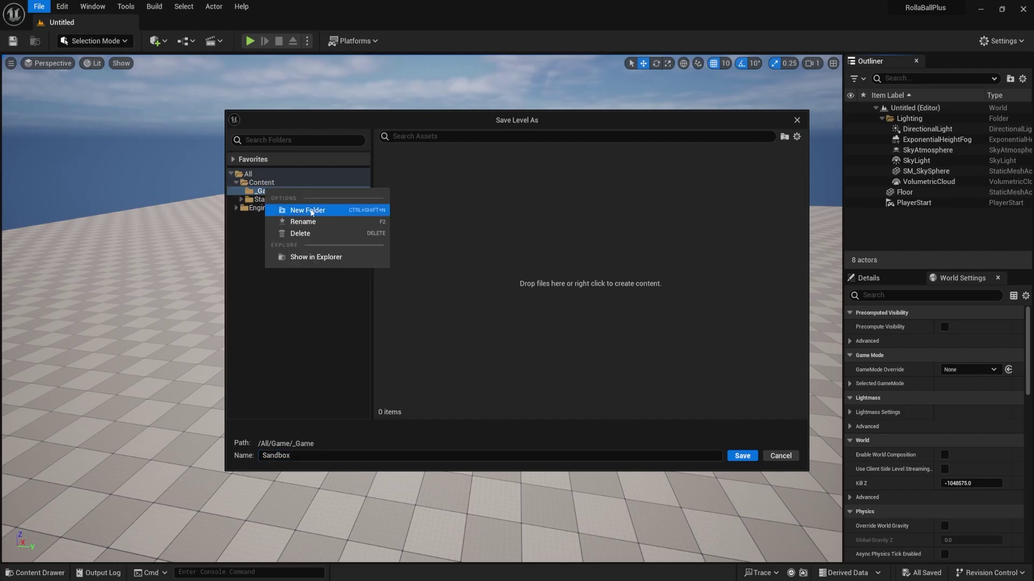
key(Escape)
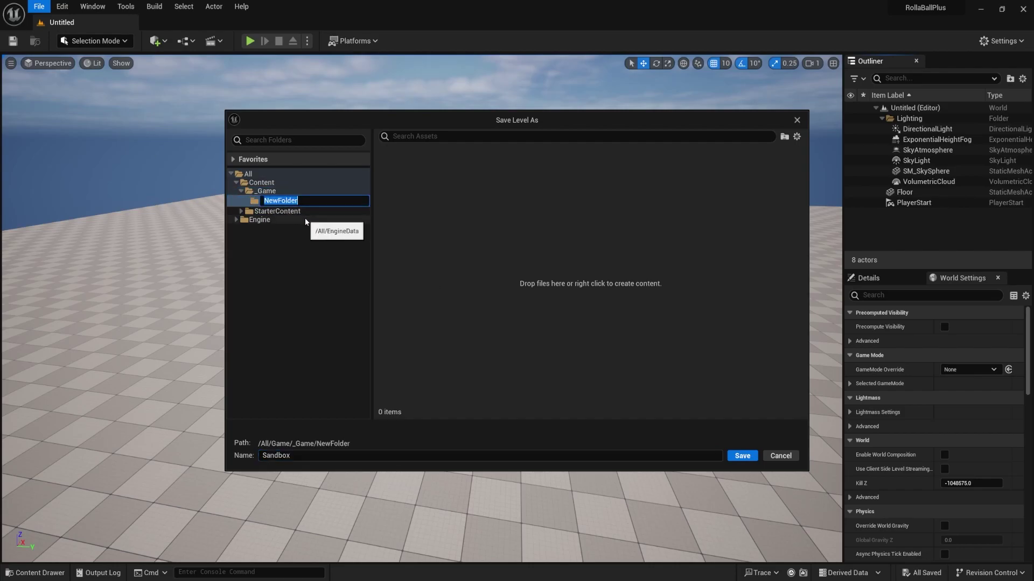
text(Maps)
key(Return)
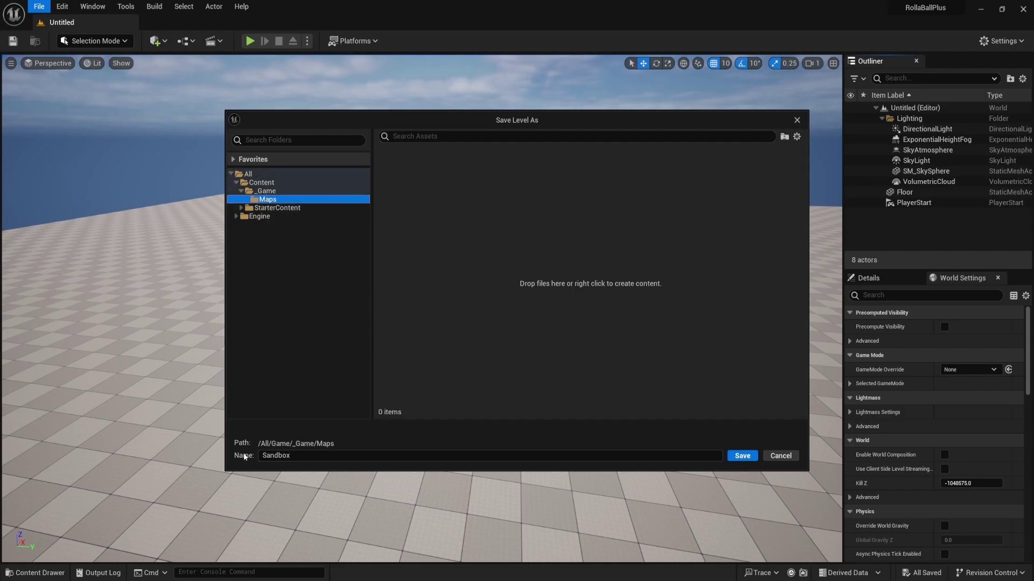
click(741, 456)
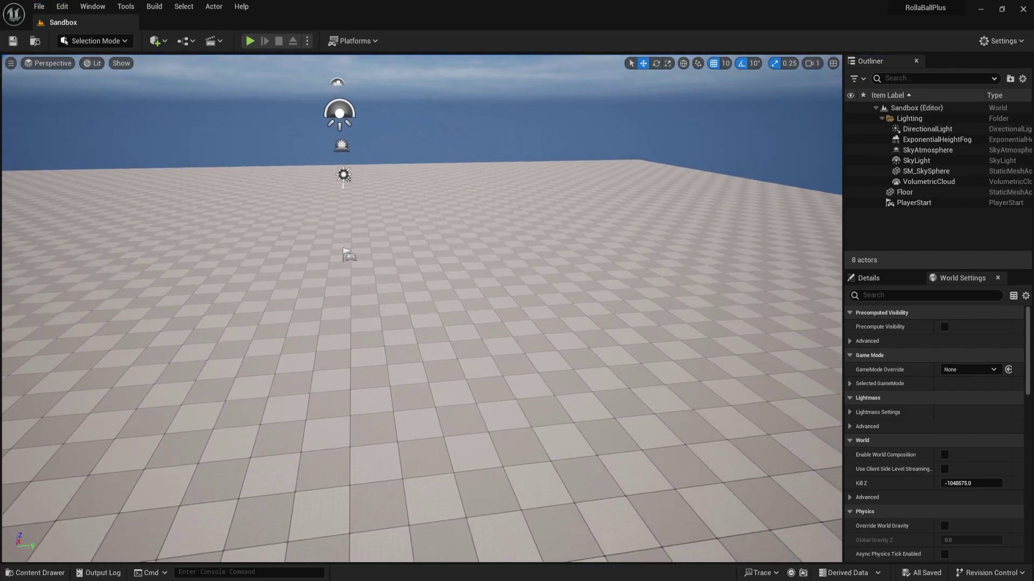
Step: Look over the Sandbox level and check the _Game folder in the project's content
key(w)
right_drag(452, 268, 430, 296)
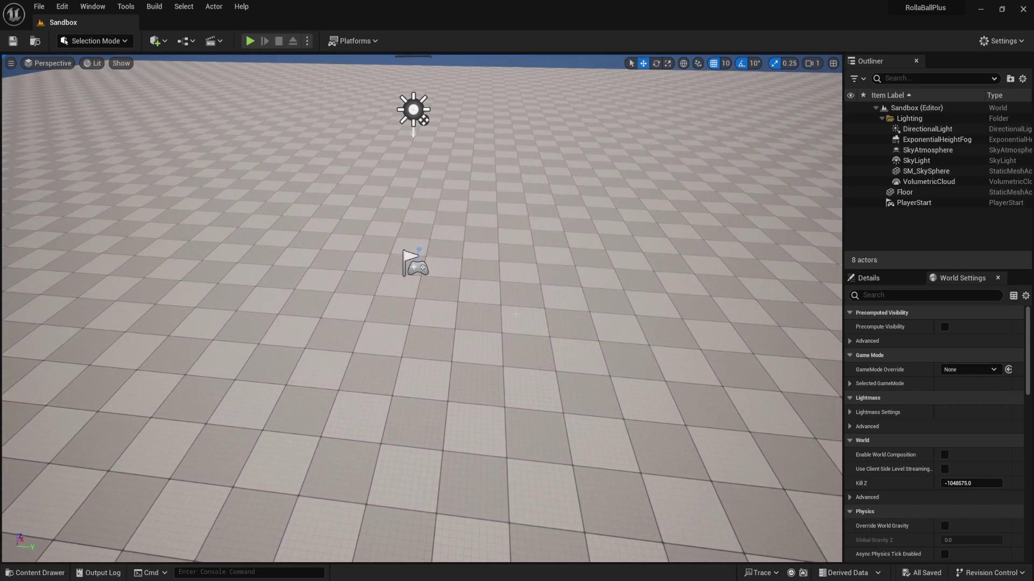
key(ctrl+space)
right_drag(233, 292, 256, 294)
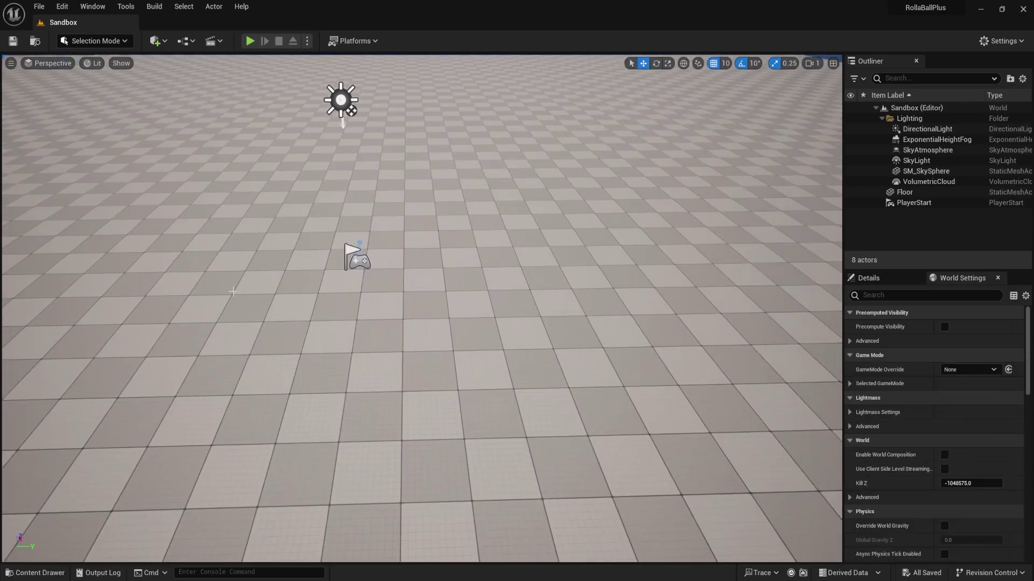
key(ctrl+space)
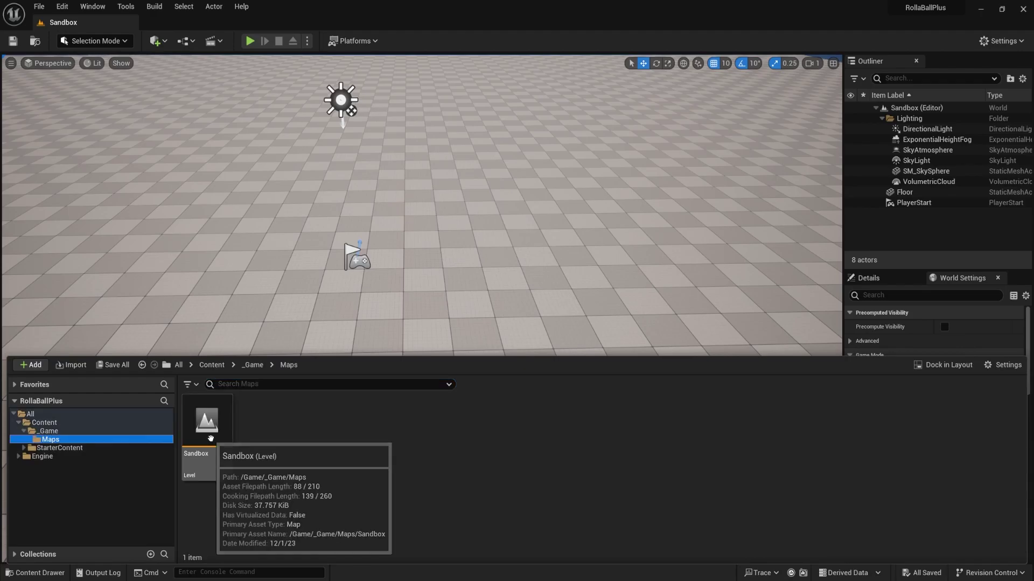
click(209, 437)
right_drag(496, 258, 530, 258)
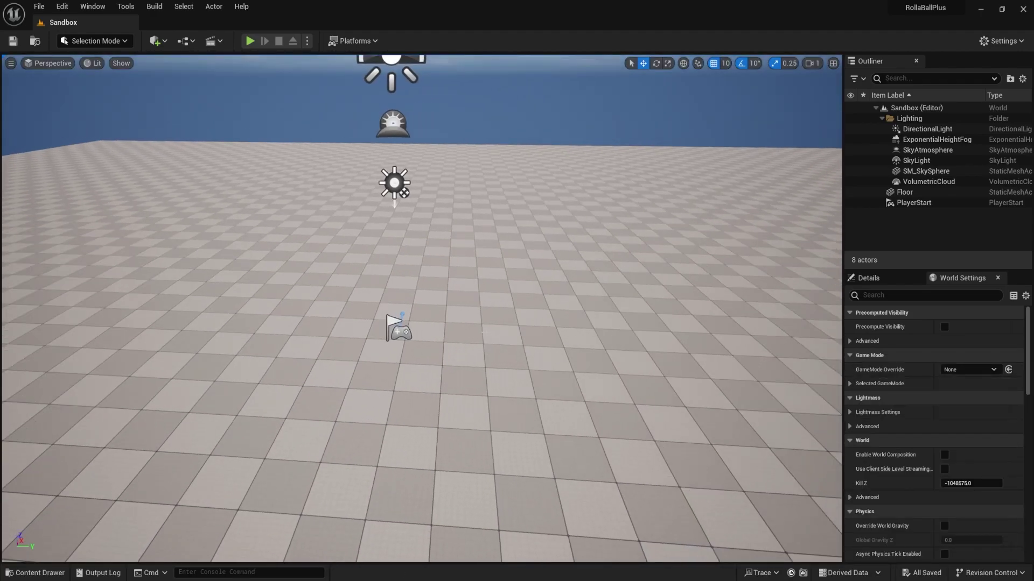
Step: Set the Editor Startup Map to Sandbox in the project's Maps & Modes settings
click(71, 4)
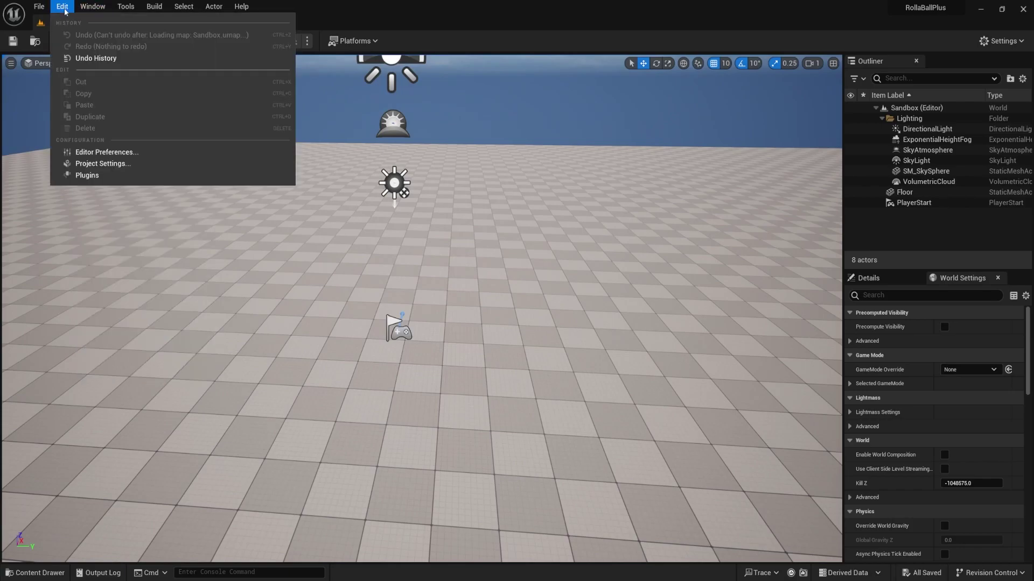
click(108, 165)
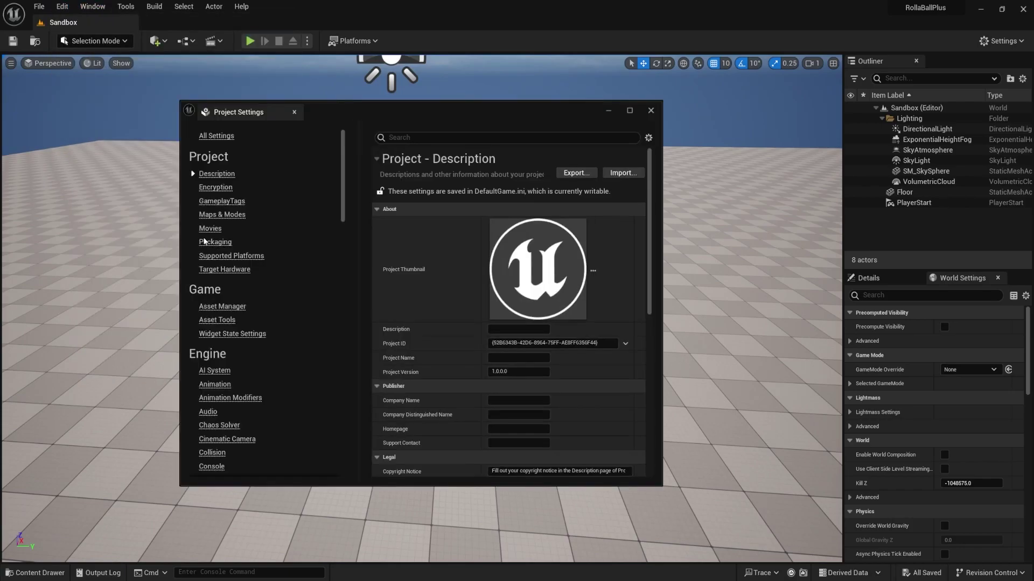
scroll(233, 317, down, 1)
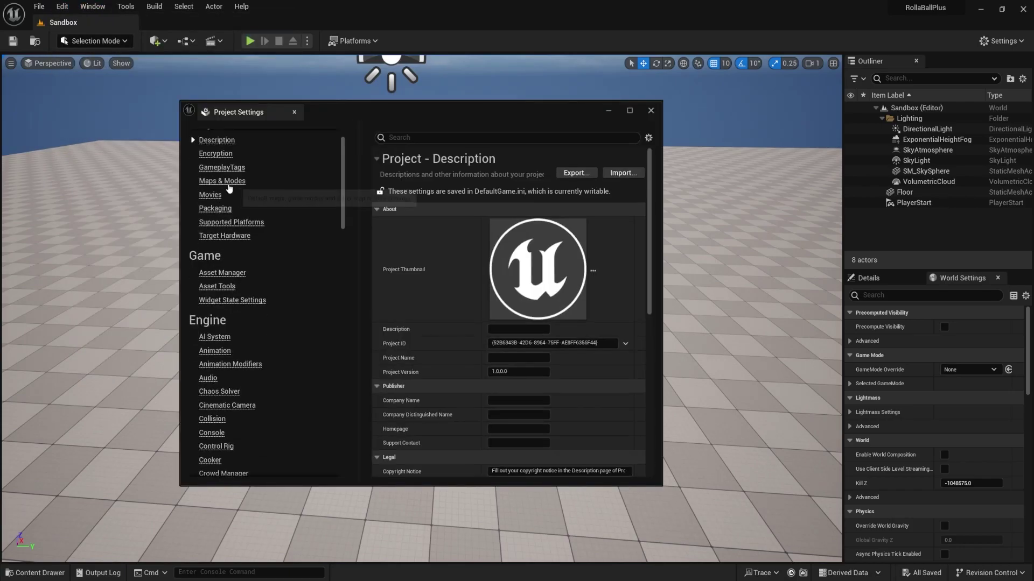
click(222, 181)
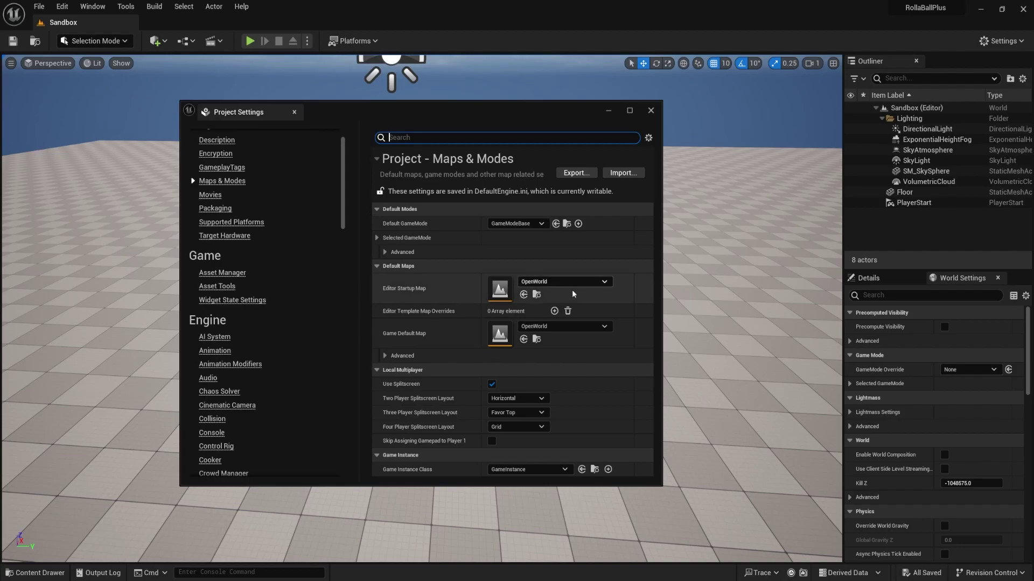
click(583, 283)
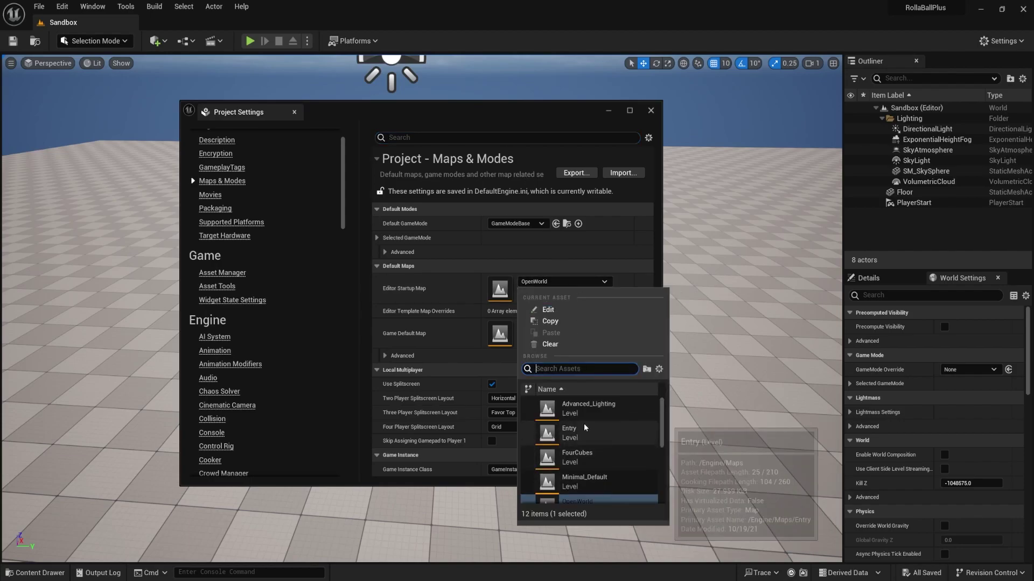
text(Sandbox)
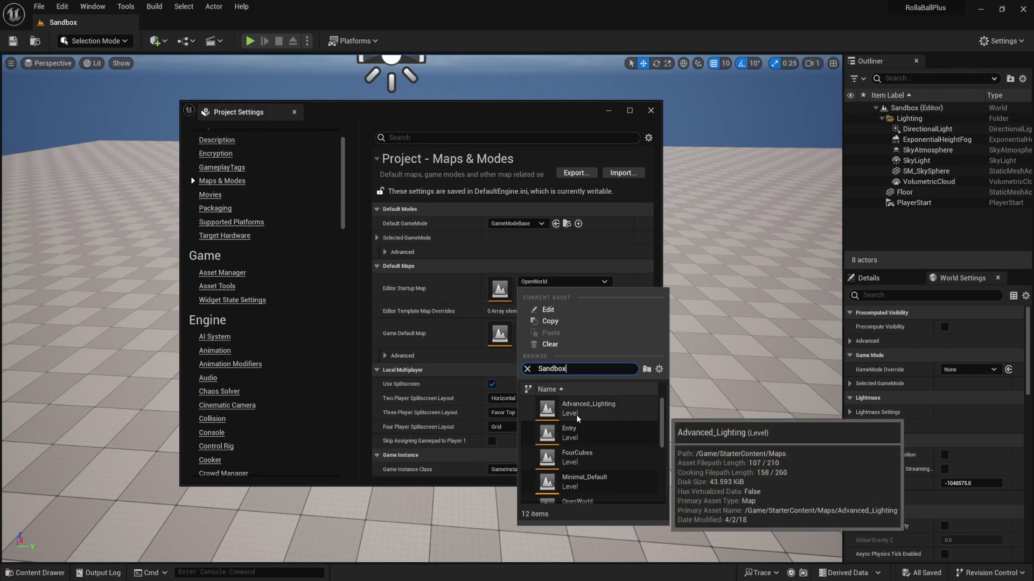
click(577, 414)
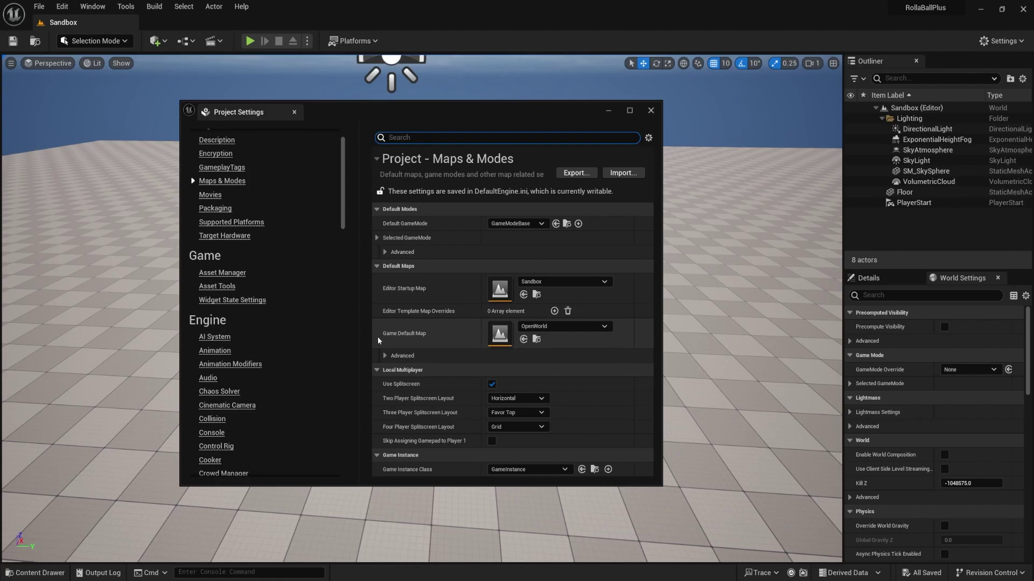
Step: Set the Game Default Map to Sandbox and close the project settings
click(567, 327)
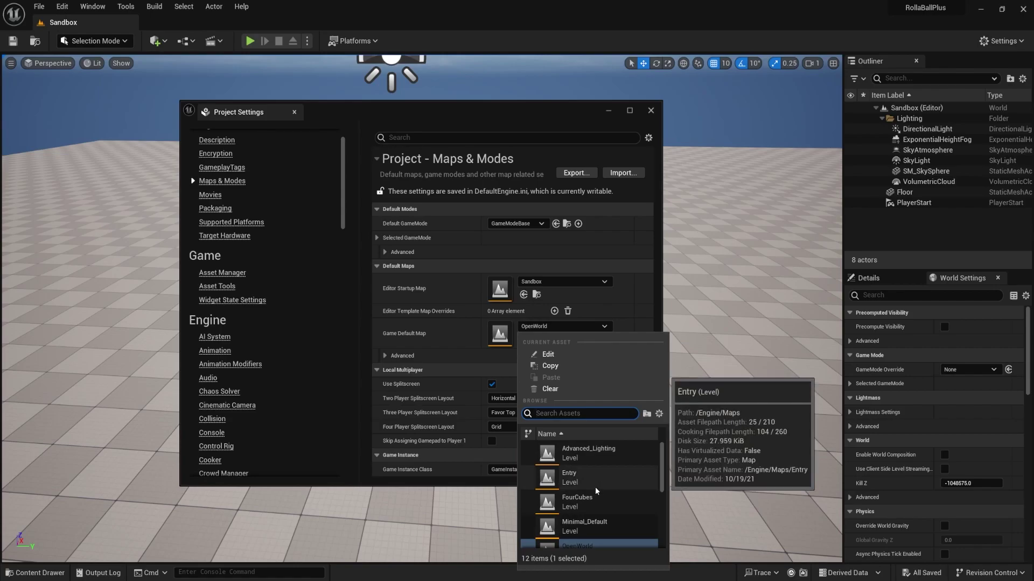
text(Sandbox)
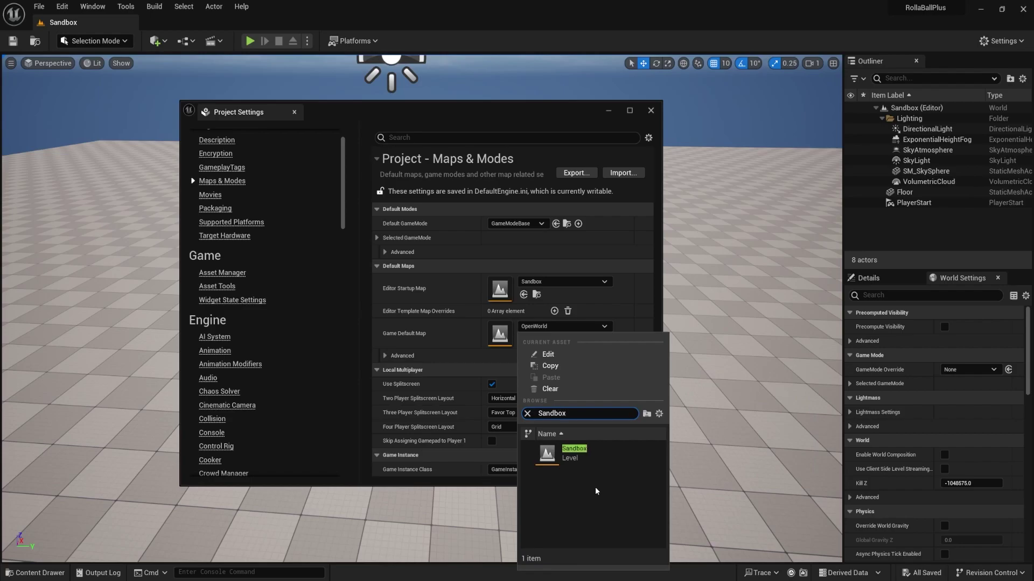
click(588, 451)
click(650, 111)
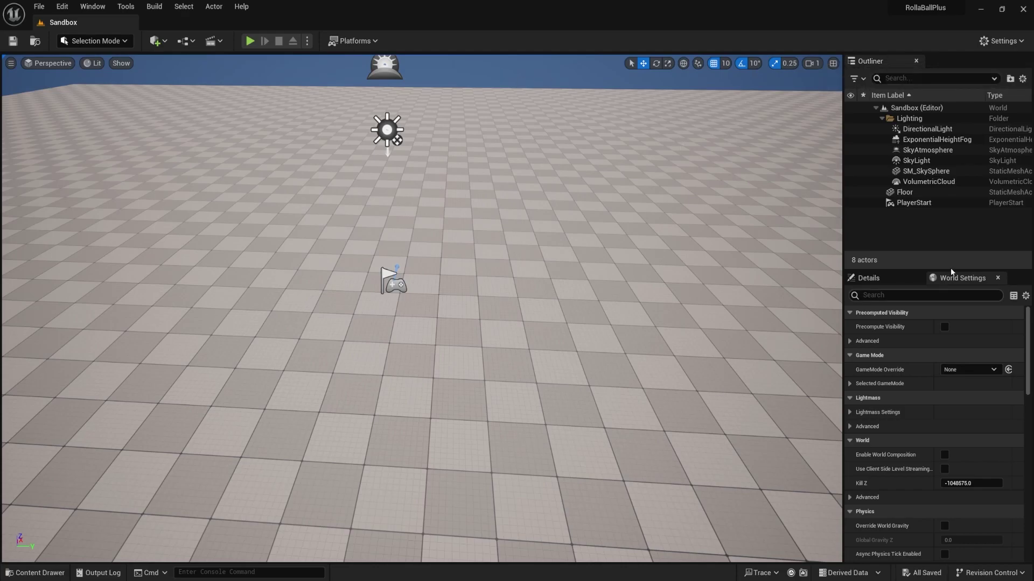
click(881, 118)
click(881, 118)
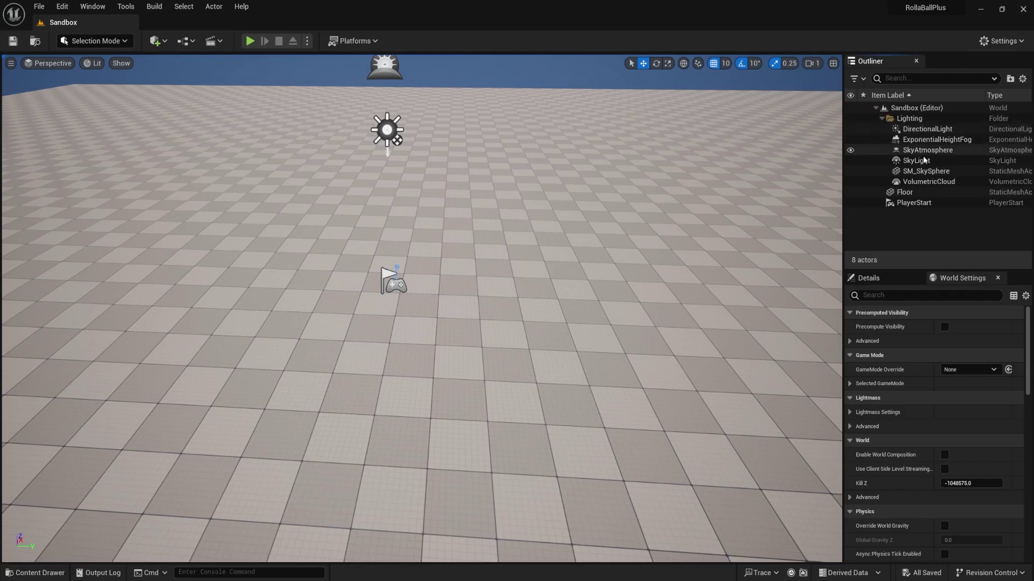
click(881, 119)
click(882, 119)
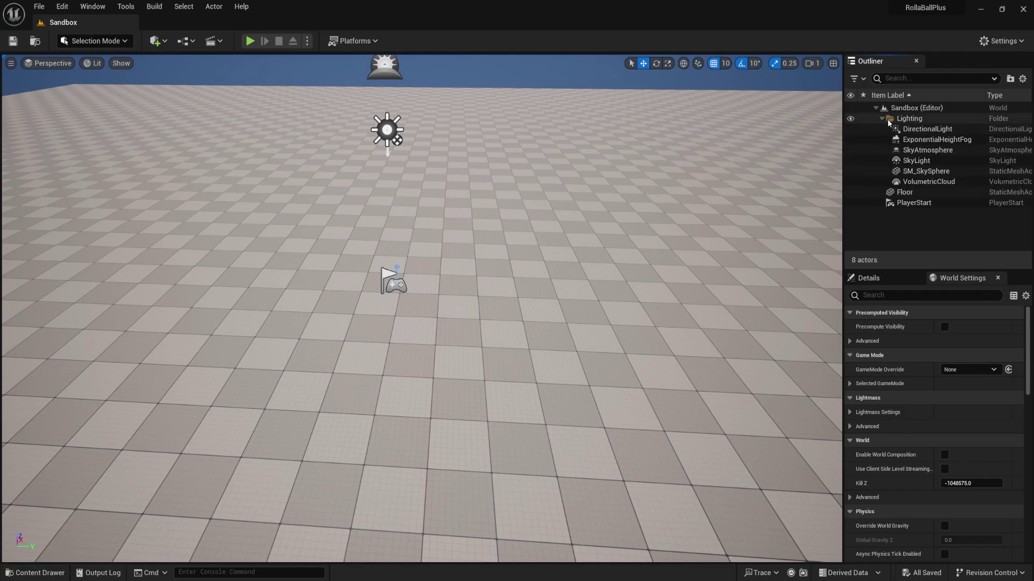
Step: Examine the lighting actors in the Sandbox level, including DirectionalLight, ExponentialHeightFog, SkyAtmosphere, SkyLight and SM_SkySphere, and collapse the Lighting folder
click(898, 129)
double_click(898, 130)
right_drag(529, 194, 562, 140)
click(530, 245)
right_drag(556, 251, 566, 339)
click(933, 141)
right_drag(543, 253, 527, 242)
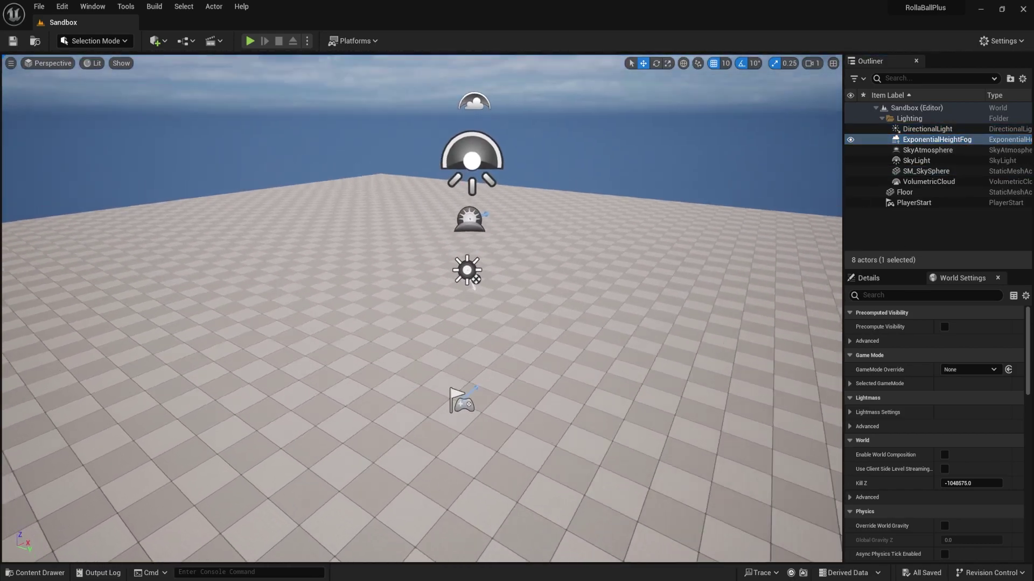
click(939, 160)
click(928, 172)
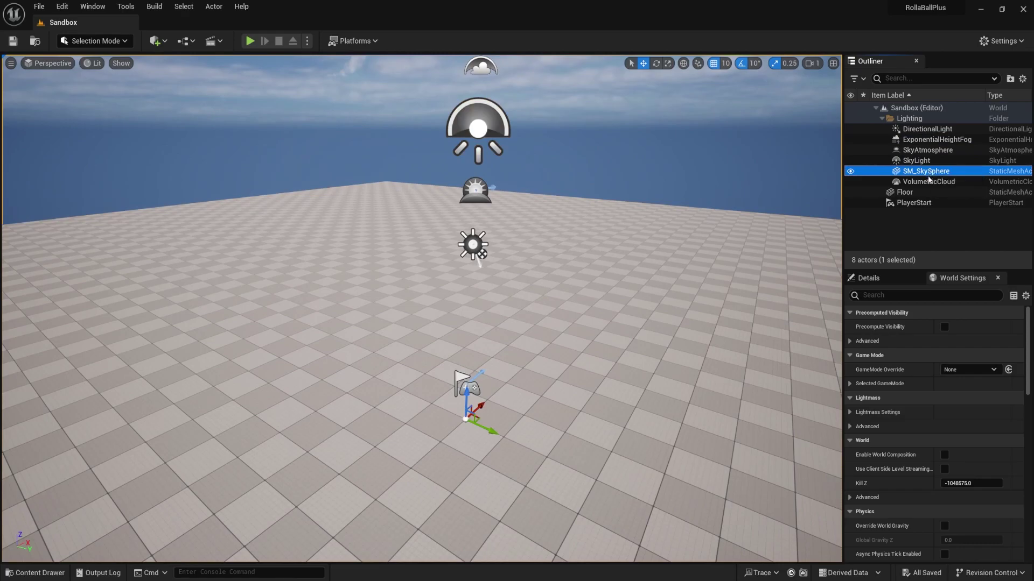
click(929, 161)
click(929, 150)
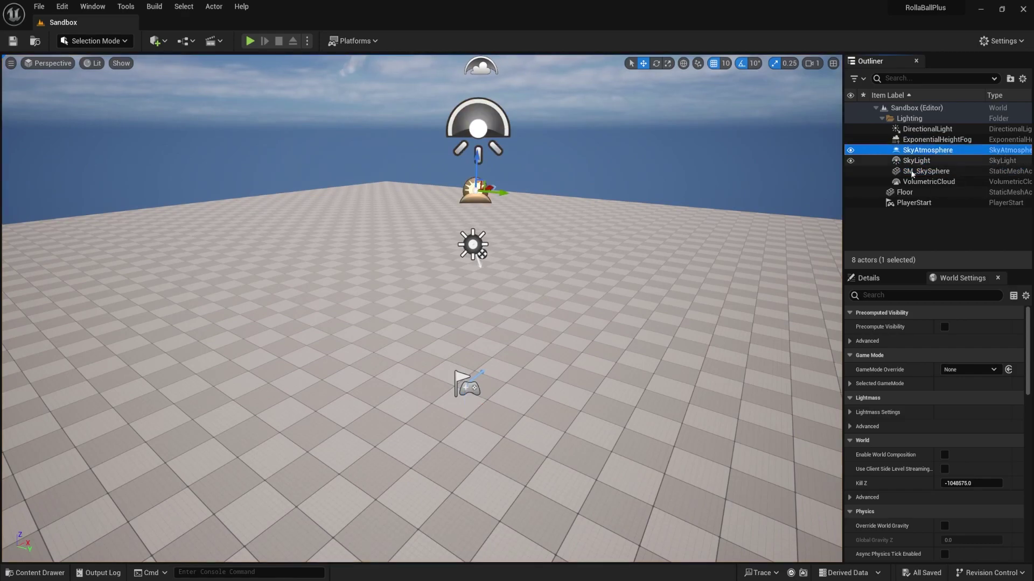
click(882, 119)
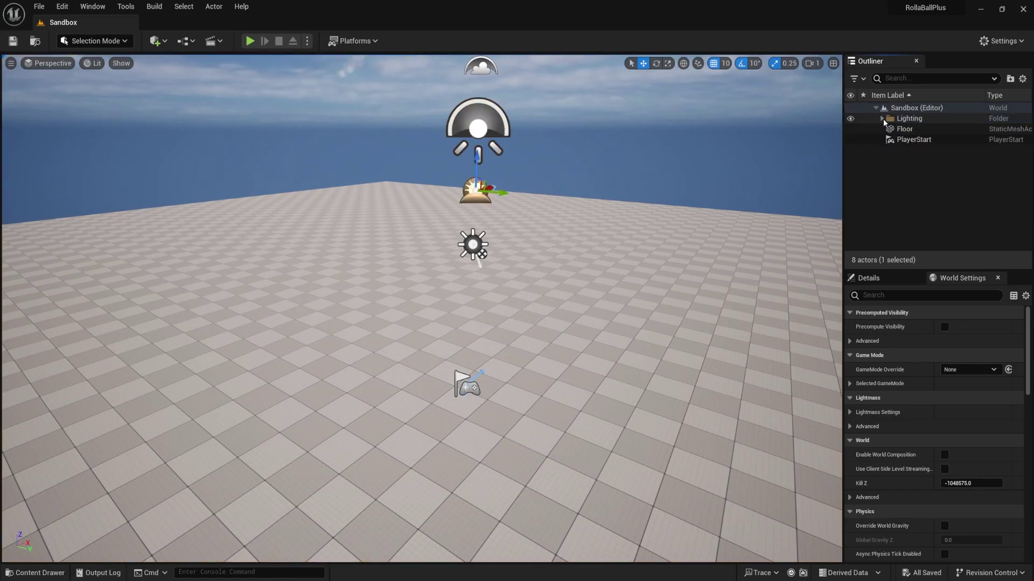
Step: Focus the view on the Floor actor and inspect the checkered ground plane
double_click(905, 129)
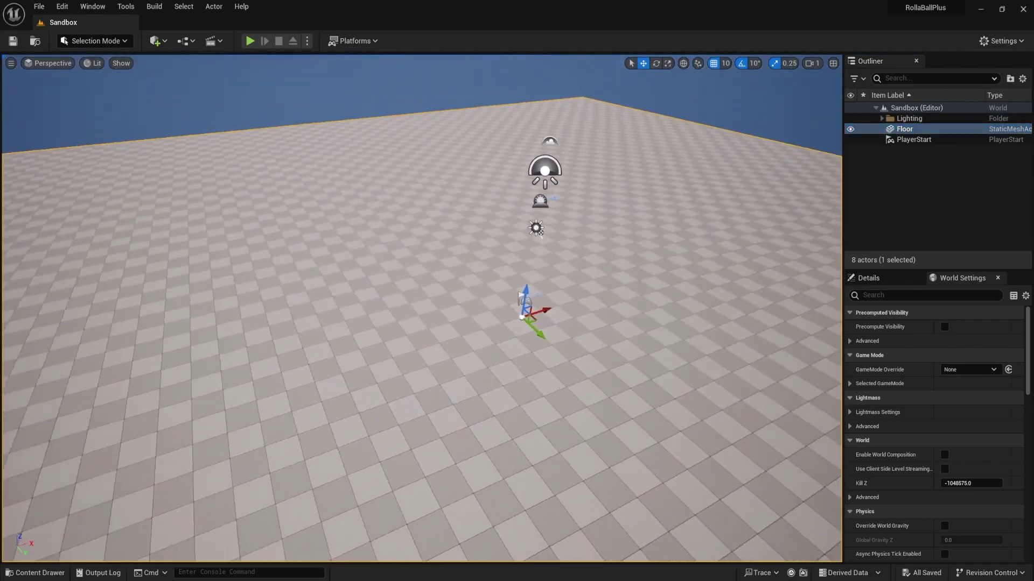
key(w)
right_drag(514, 251, 586, 207)
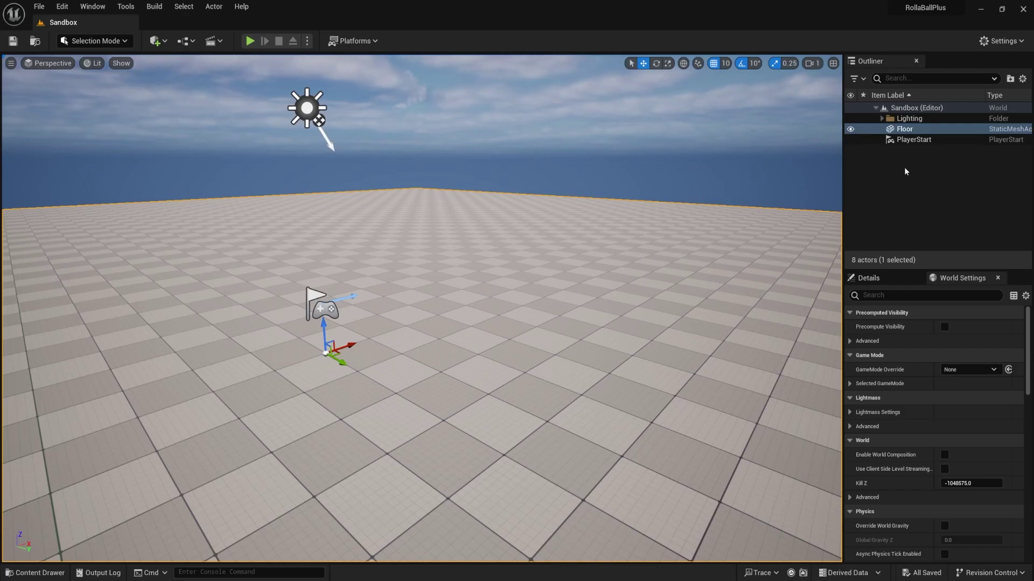
Step: Focus on the PlayerStart and move it along the positive Y axis to another spot on the floor
double_click(913, 139)
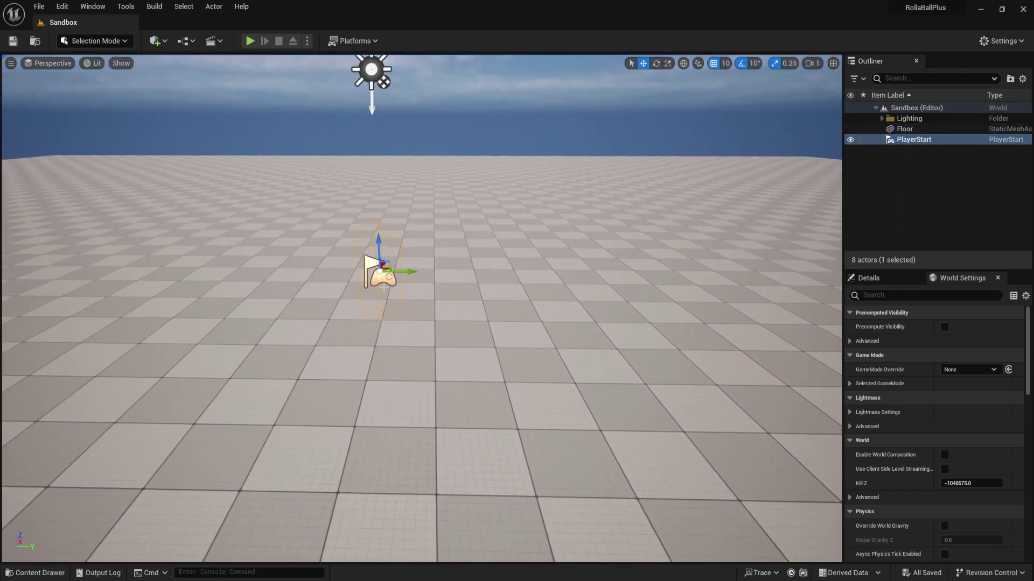
drag(405, 271, 574, 273)
right_drag(574, 274, 560, 285)
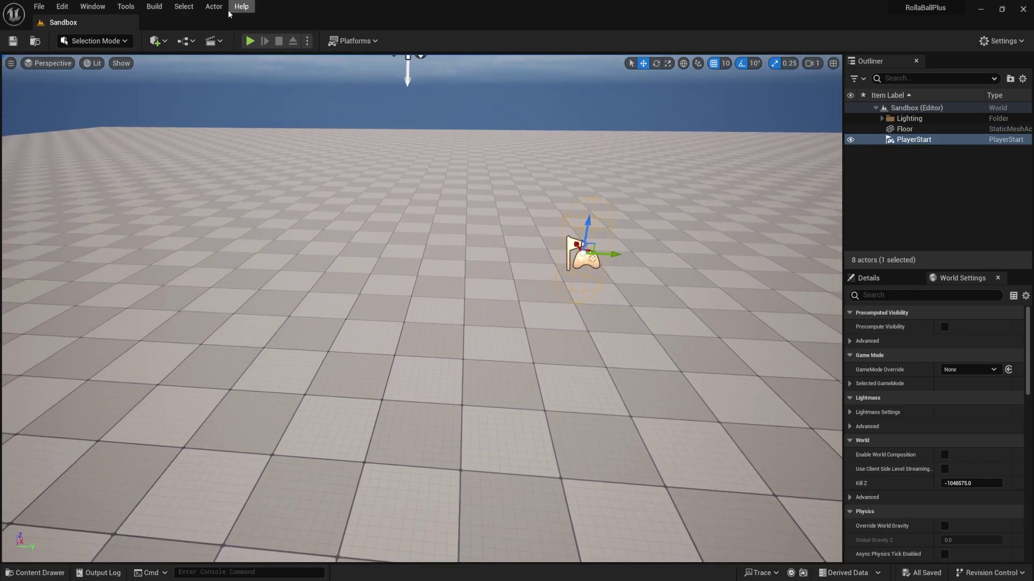
Step: Play the level in the editor to check the spawn point, take mouse control, and exit play mode
click(249, 41)
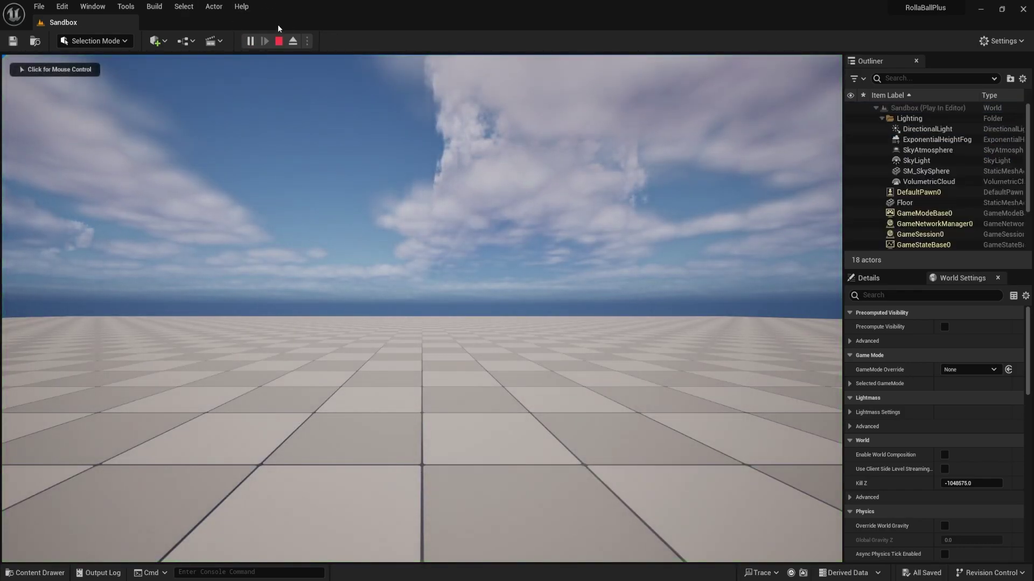
click(352, 77)
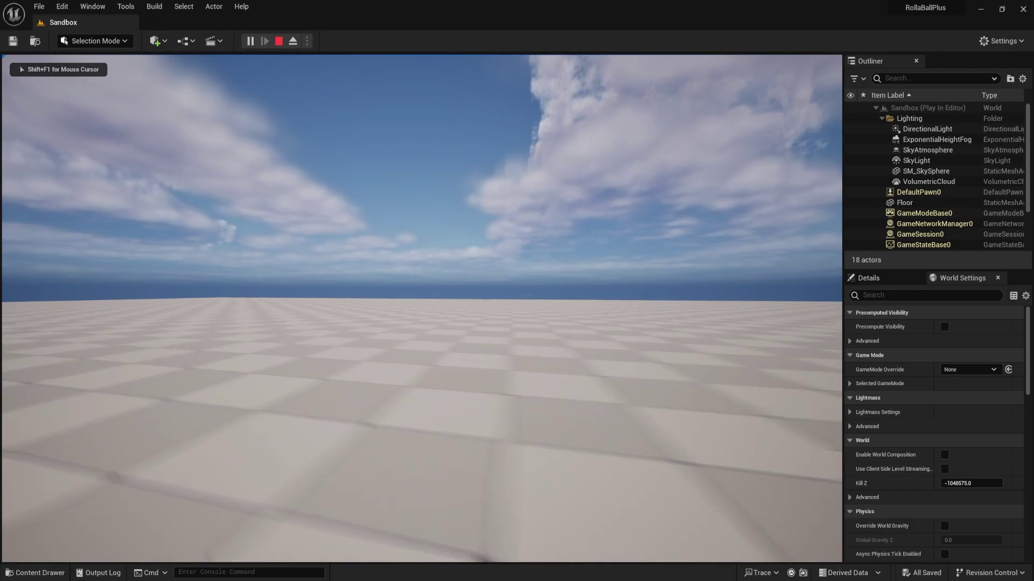
key(Escape)
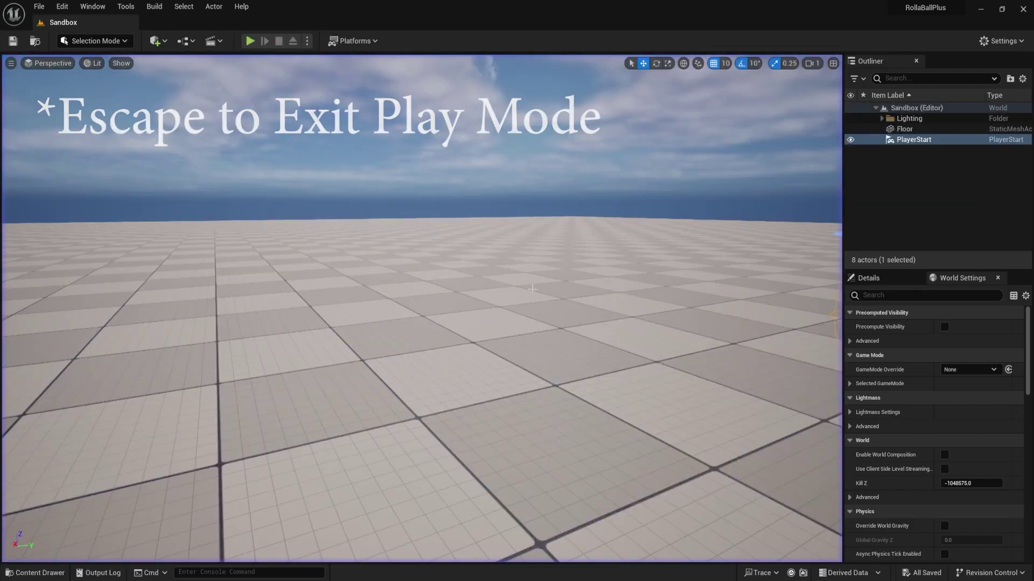
Step: Move the PlayerStart back along its Y axis and go over the Floor, Lighting folder and PlayerStart items
drag(502, 240, 345, 240)
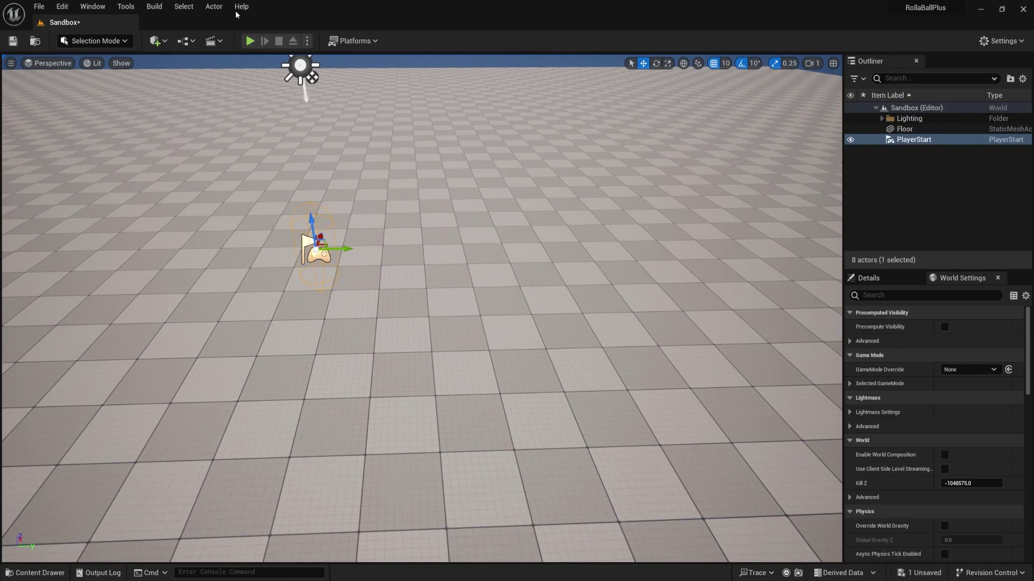
click(908, 130)
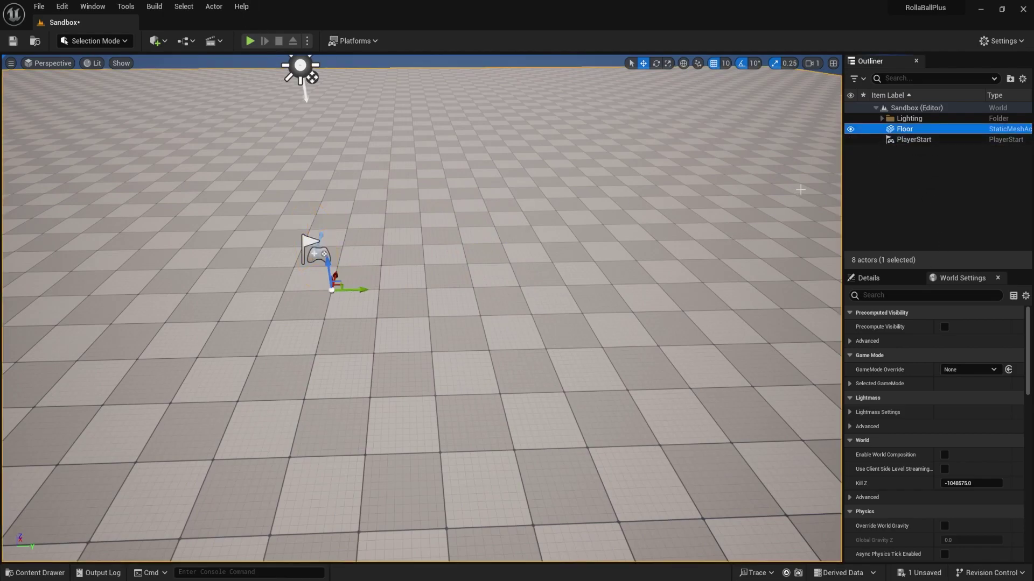
click(881, 119)
click(881, 119)
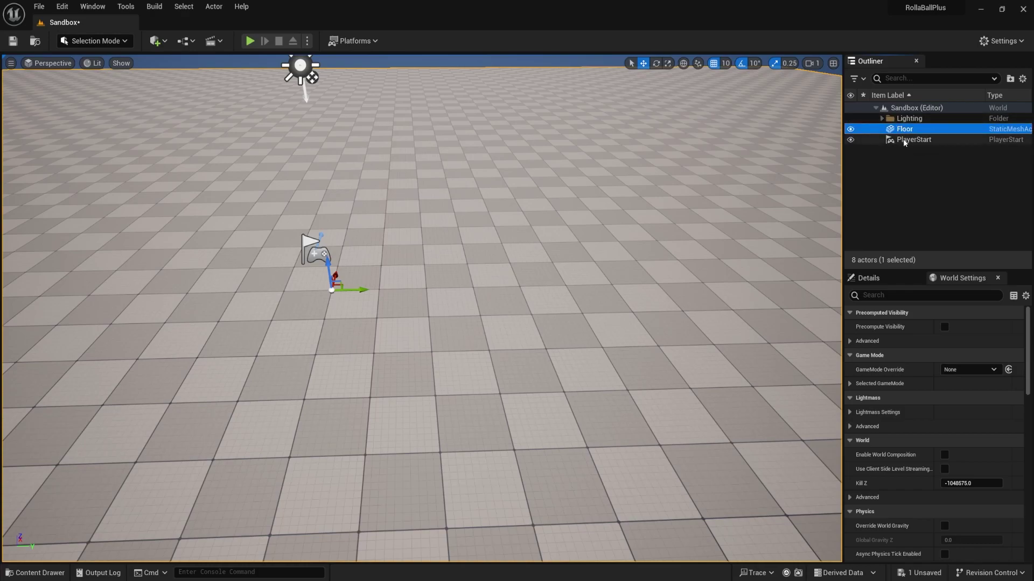
click(910, 139)
key(f)
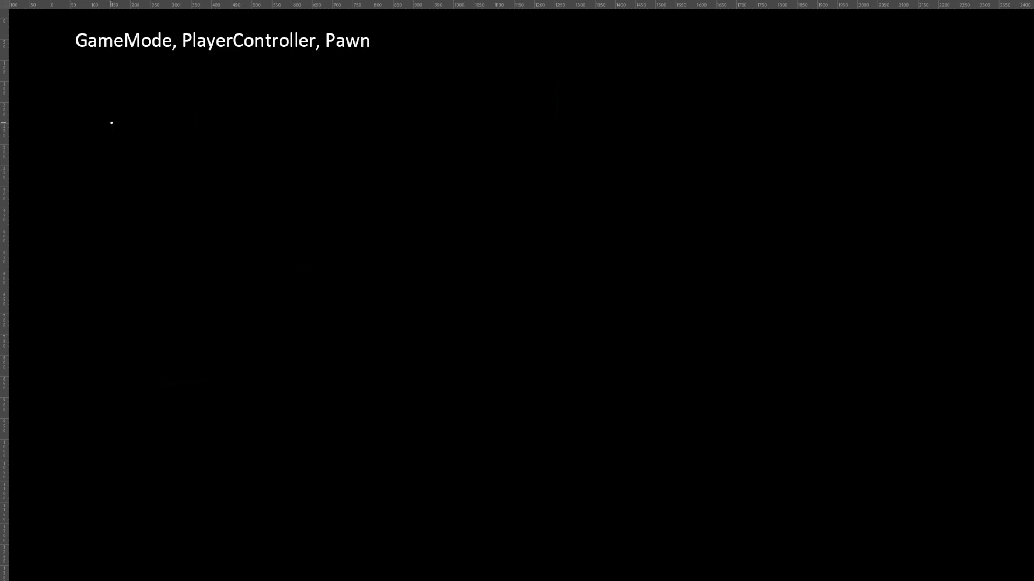
Step: On the drawing canvas, sketch a large rectangular frame below the GameMode, PlayerController, Pawn heading and an arrow curving into it
drag(112, 122, 112, 474)
mouse_move(113, 117)
mouse_down()
mouse_move(637, 132)
mouse_move(630, 302)
mouse_move(651, 473)
mouse_up()
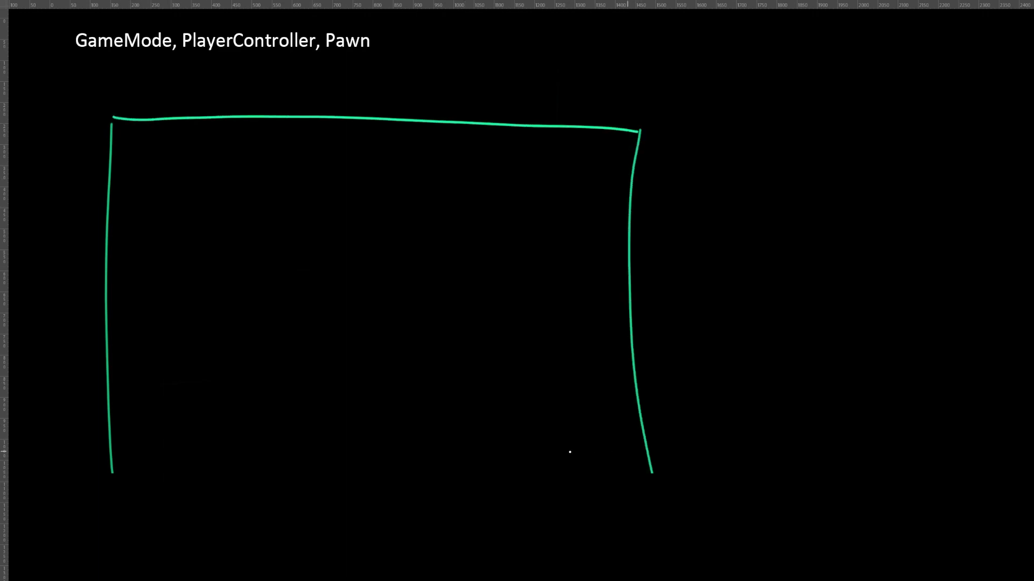
drag(274, 474, 713, 464)
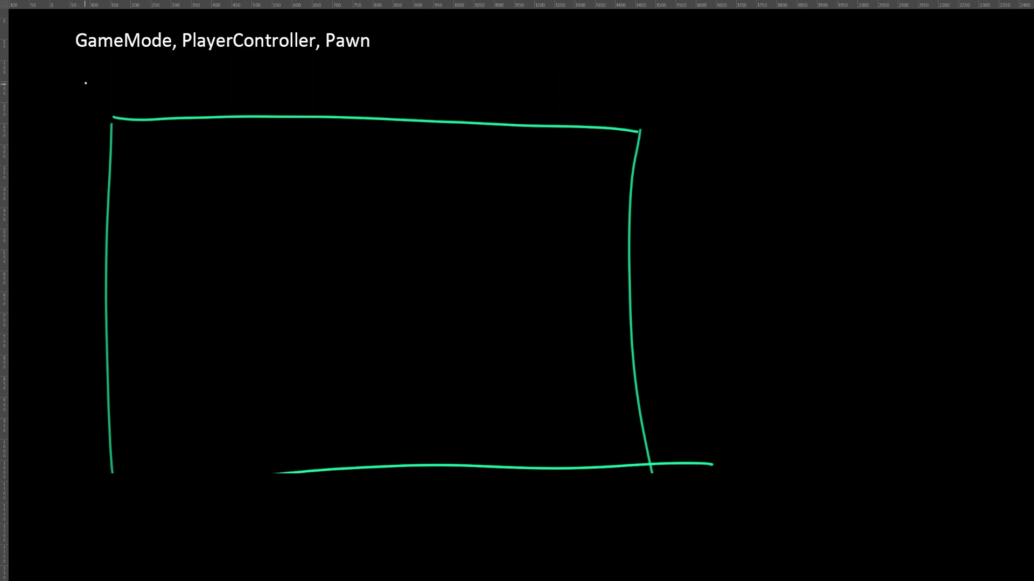
mouse_move(86, 82)
mouse_down()
mouse_move(97, 181)
mouse_move(160, 205)
mouse_up()
drag(148, 186, 160, 205)
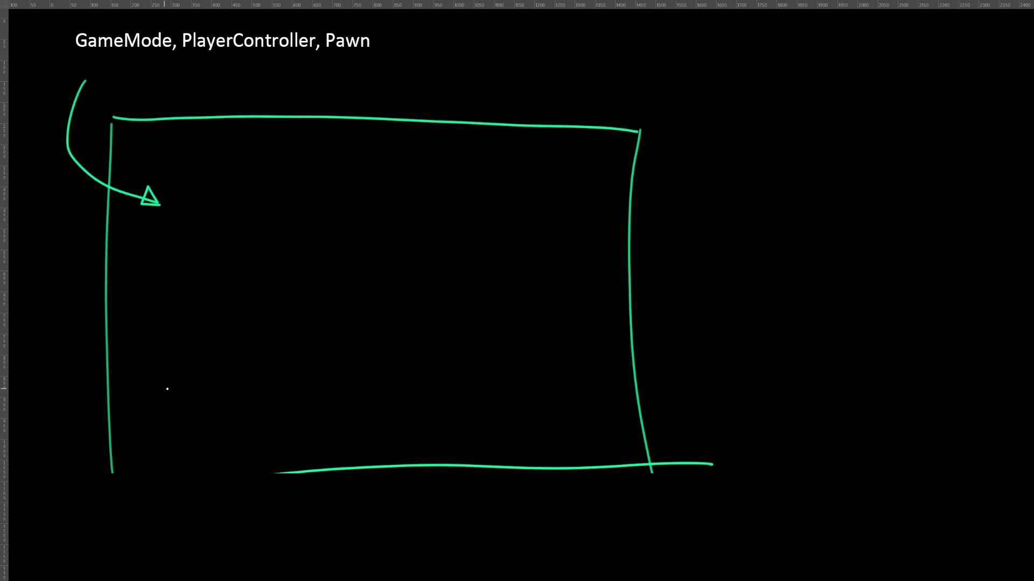
Step: Sketch a box, three small circles, a pine tree and a stick figure inside the frame, near its lower edge
mouse_move(163, 444)
mouse_down()
mouse_move(216, 455)
mouse_move(165, 451)
mouse_up()
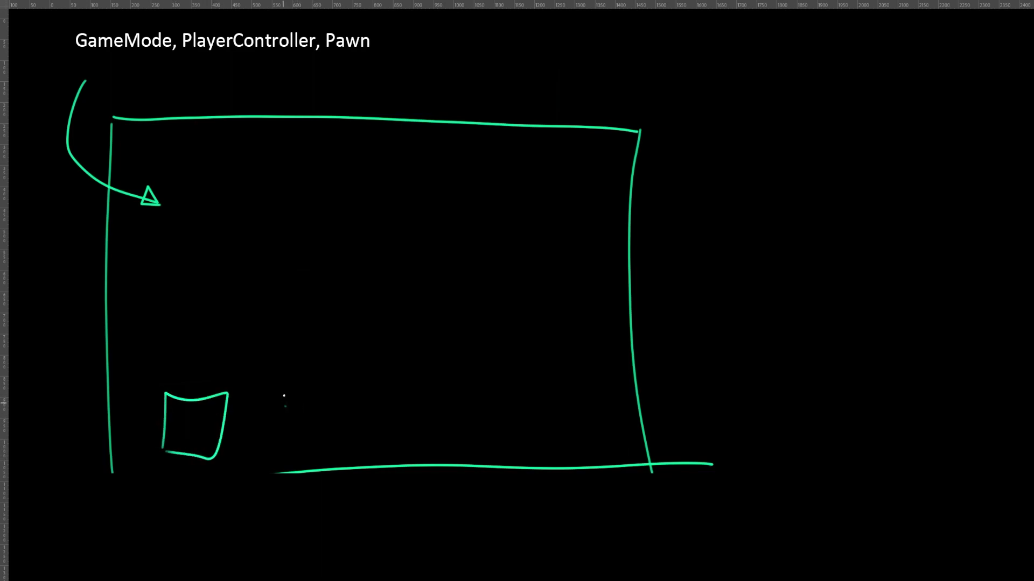
mouse_move(284, 396)
mouse_down()
mouse_move(312, 434)
mouse_move(320, 416)
mouse_up()
mouse_move(556, 373)
mouse_down()
mouse_move(551, 432)
mouse_move(545, 407)
mouse_up()
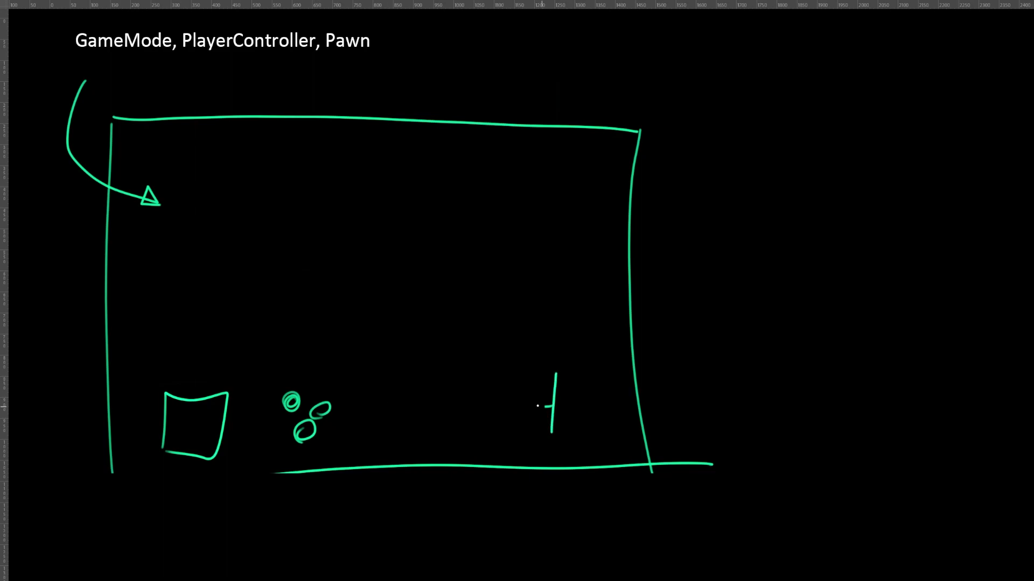
mouse_move(563, 314)
mouse_down()
mouse_move(568, 406)
mouse_move(584, 366)
mouse_move(564, 309)
mouse_up()
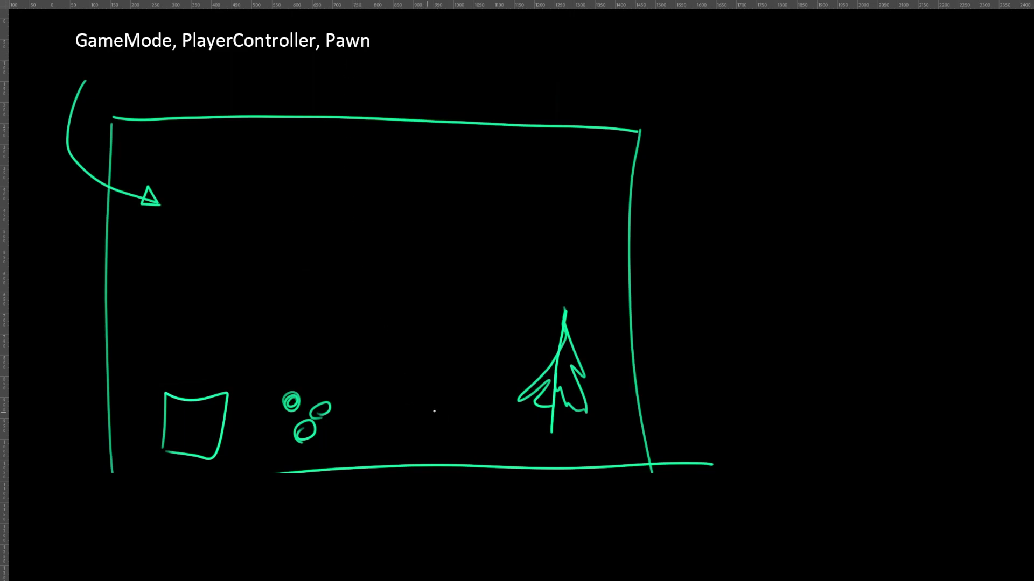
mouse_move(445, 389)
mouse_down()
mouse_move(421, 376)
mouse_move(446, 388)
mouse_move(412, 452)
mouse_move(445, 443)
mouse_up()
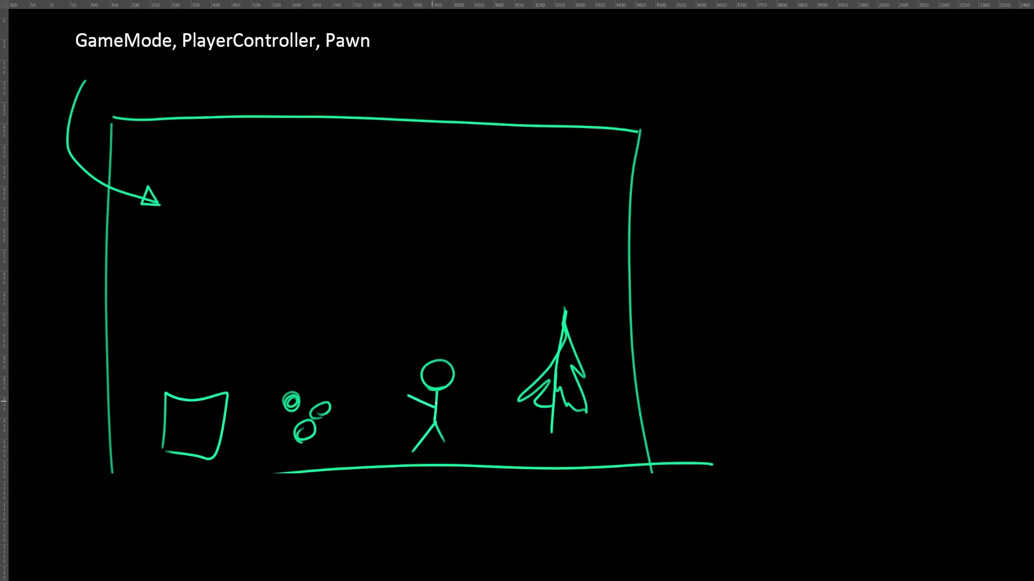
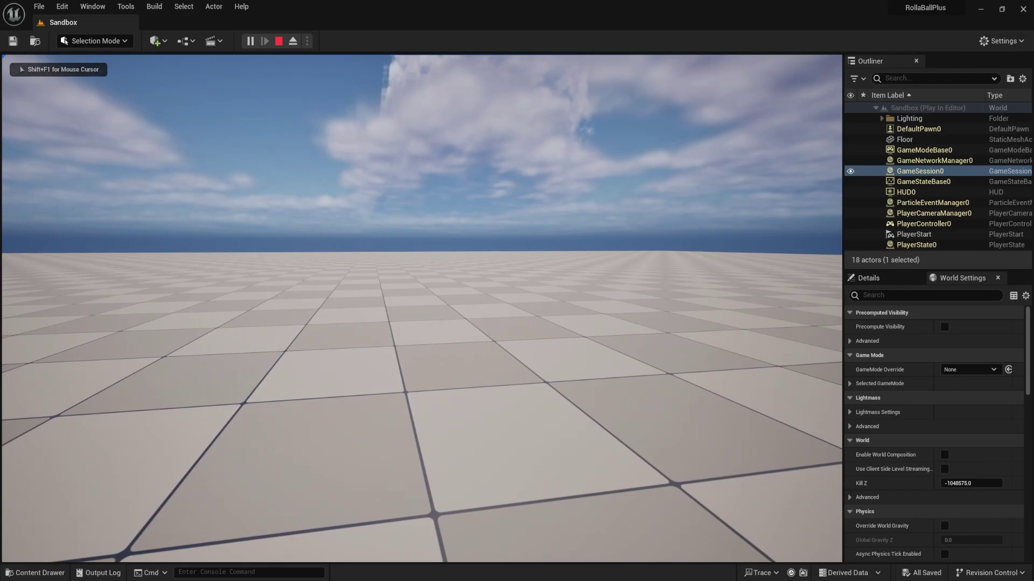
Step: Release the mouse cursor from the running game and go over the spawned GameModeBase0, GameNetworkManager0, GameSession0, PlayerController0, PlayerState0 and DefaultPawn0 actors
key(shift+F1)
click(936, 150)
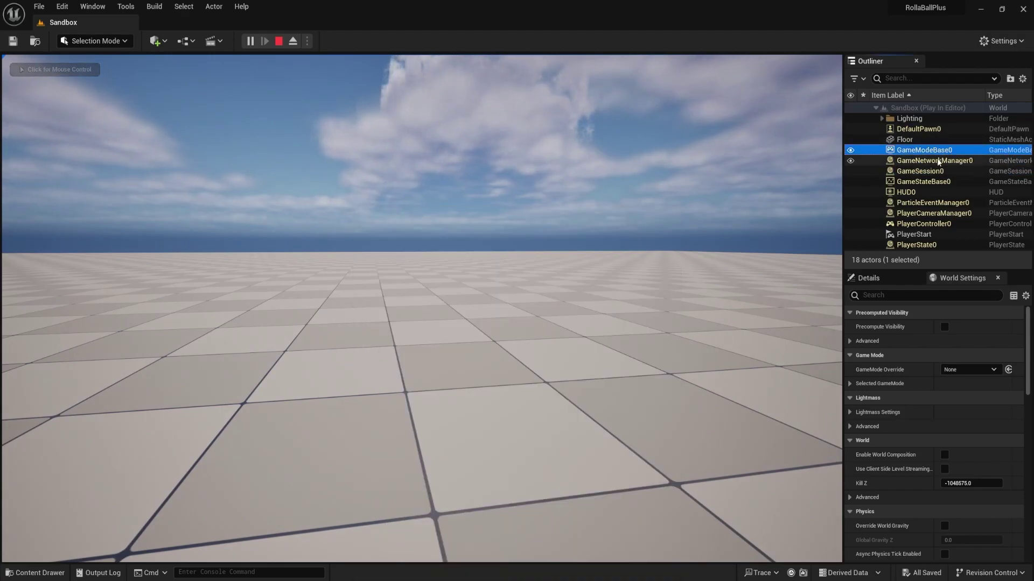
click(940, 160)
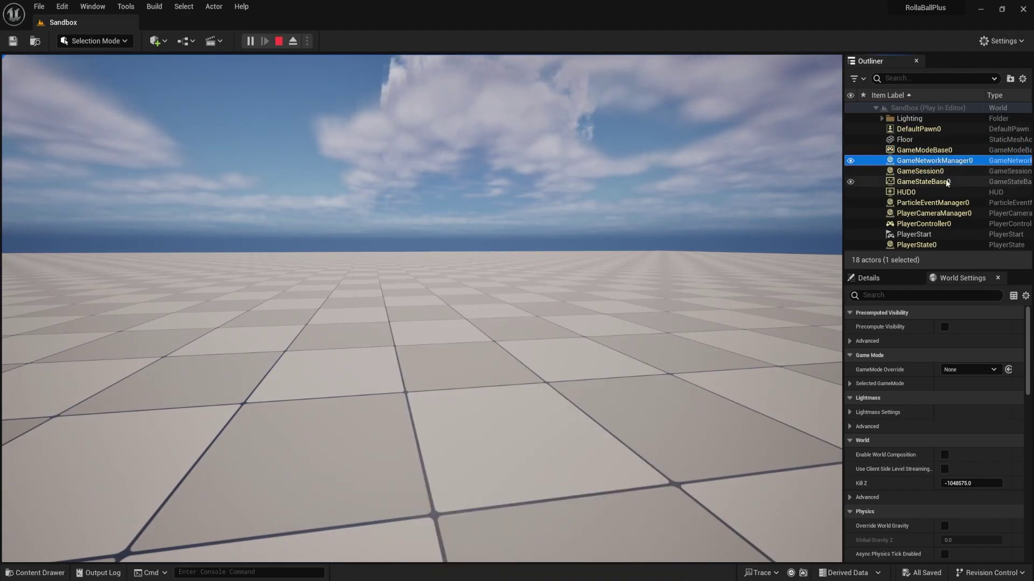
click(931, 171)
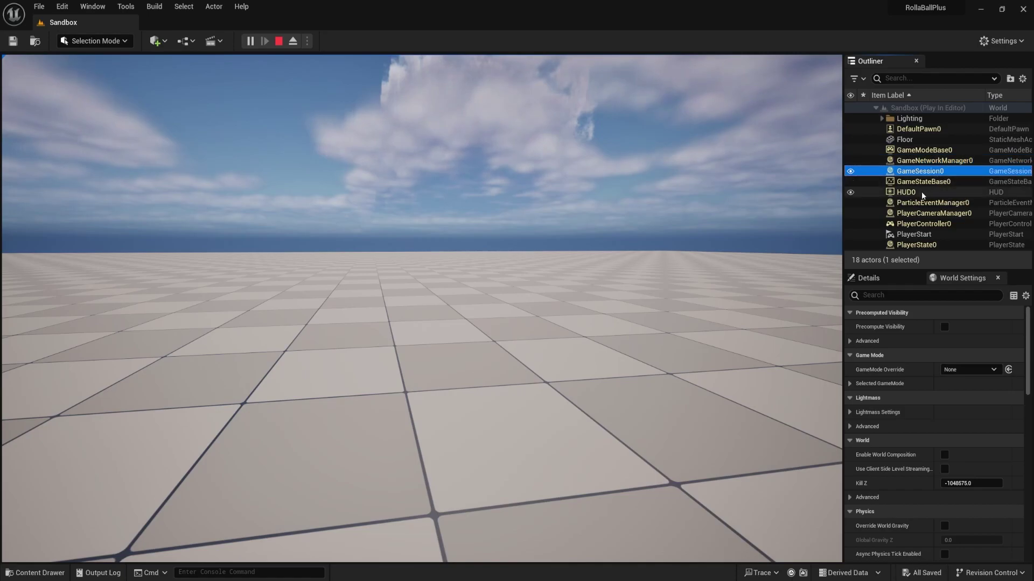
click(934, 223)
click(923, 244)
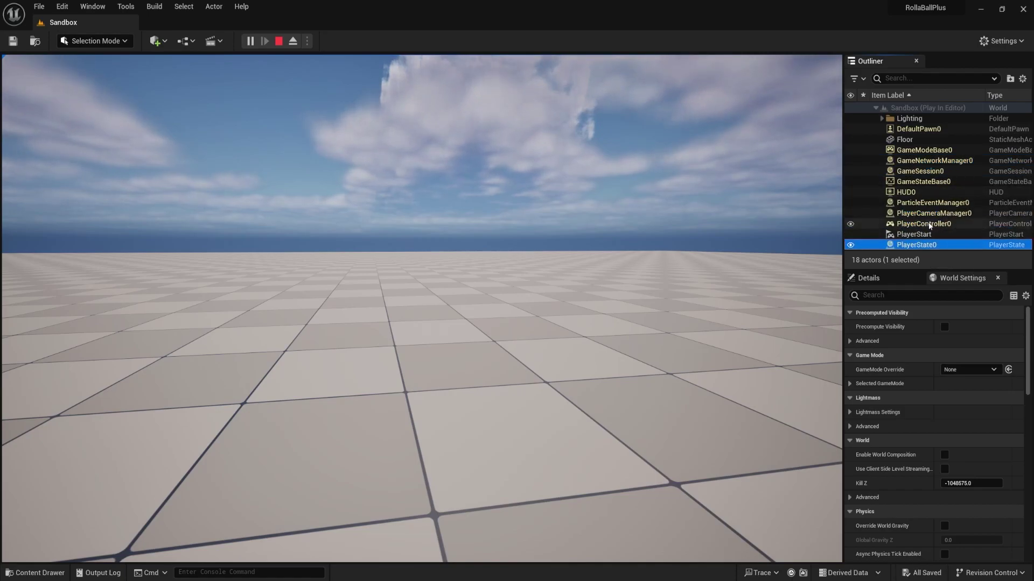
click(933, 130)
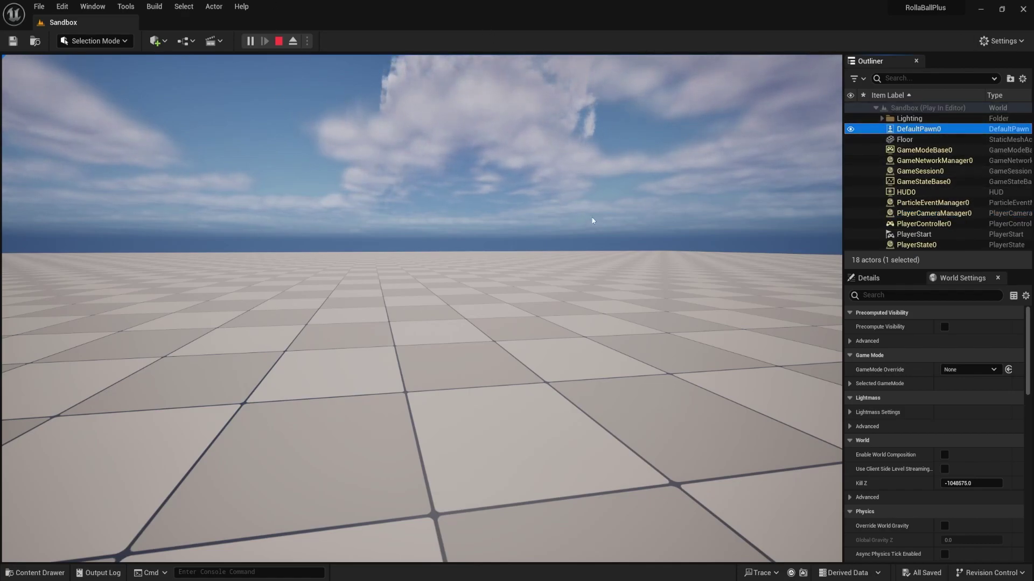
Step: Examine the runtime actors again from GameModeBase0 and GameStateBase0 to PlayerController0 and DefaultPawn0, and end the play session
click(915, 150)
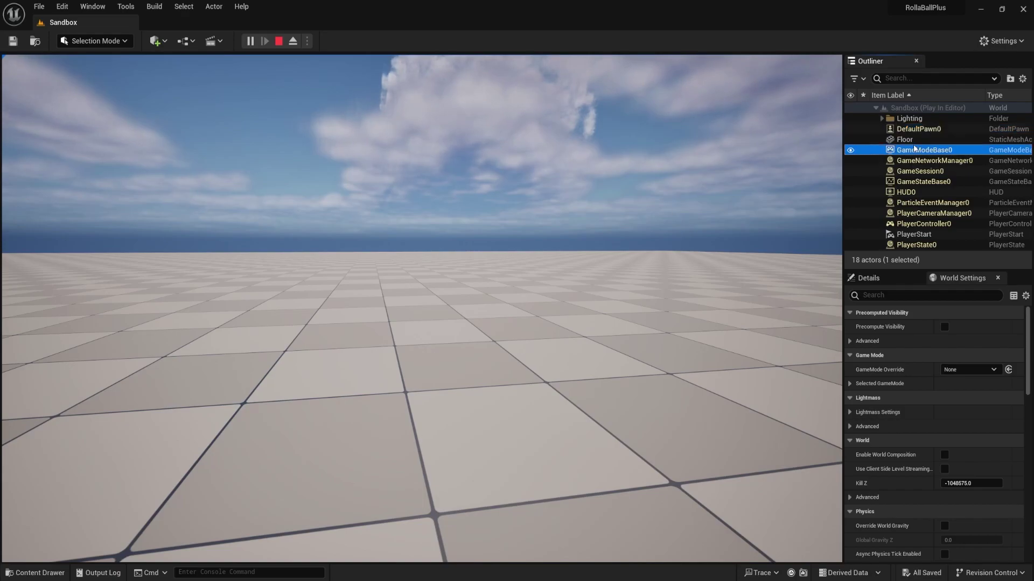
click(898, 161)
click(909, 171)
click(915, 182)
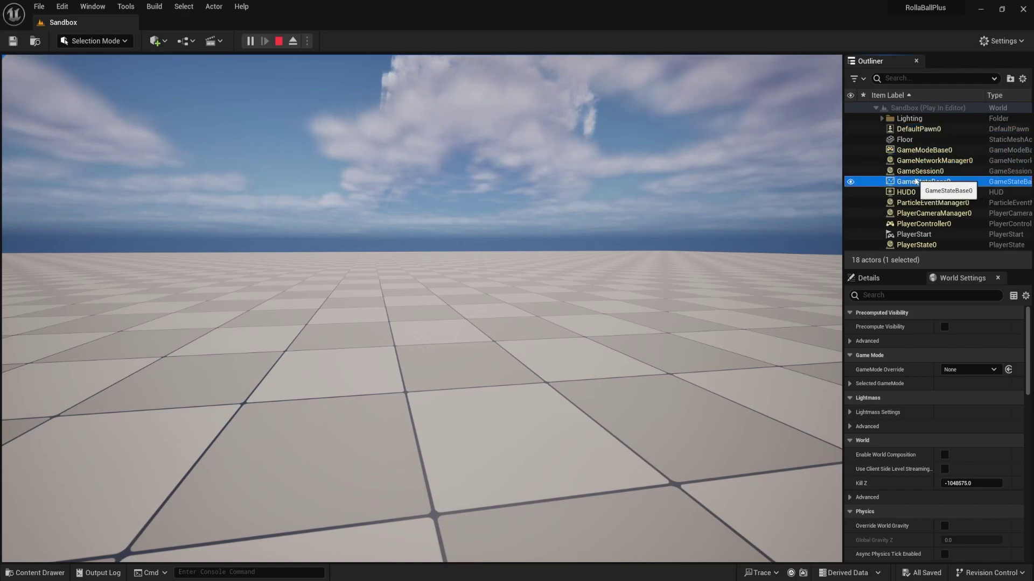
click(925, 203)
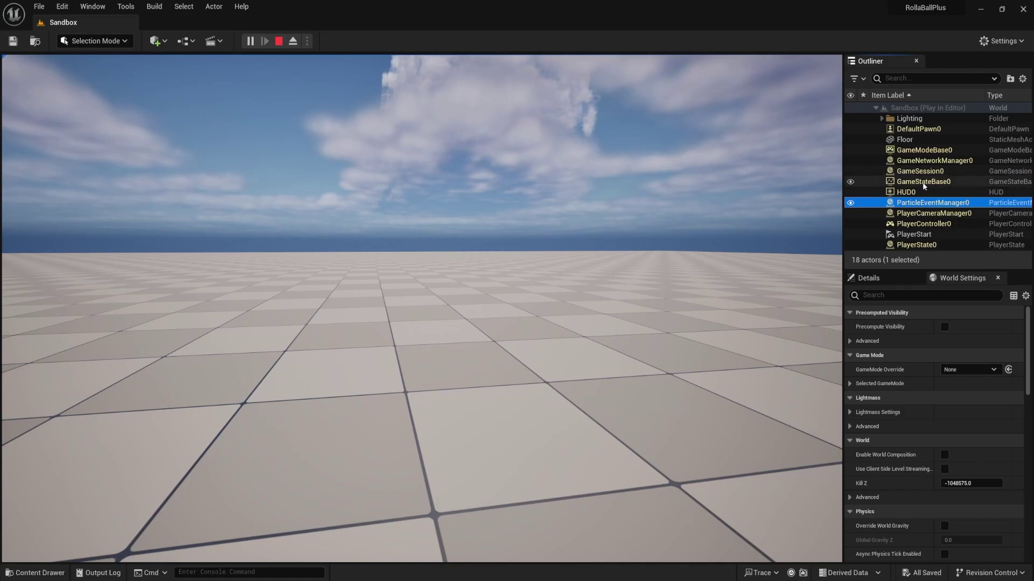
click(927, 181)
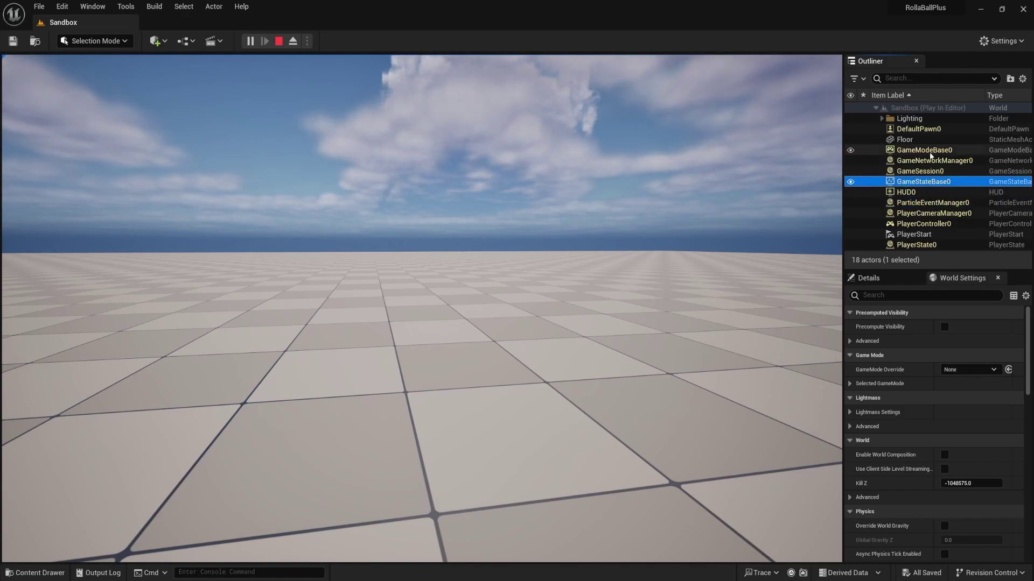
click(931, 152)
click(918, 182)
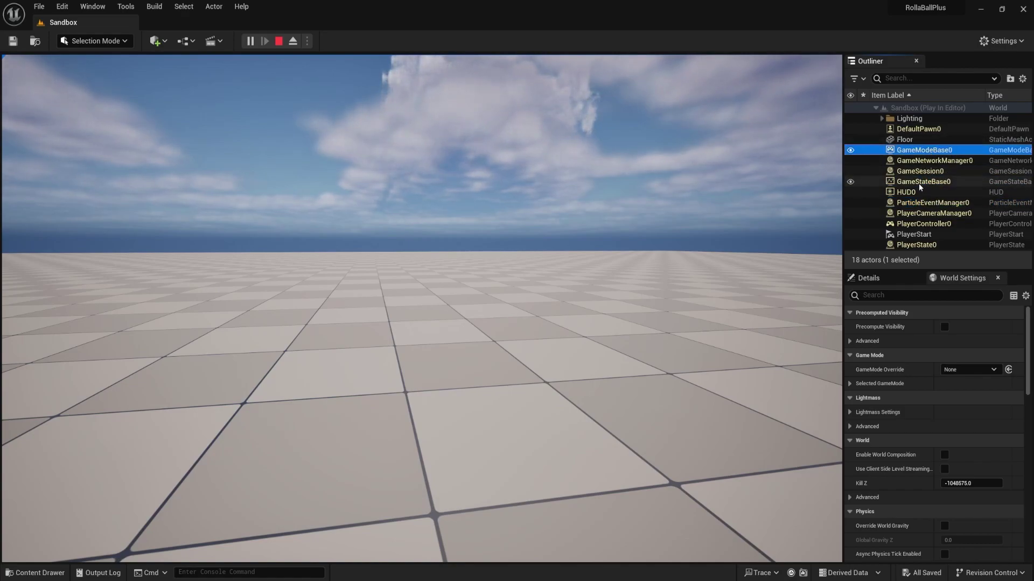
click(924, 224)
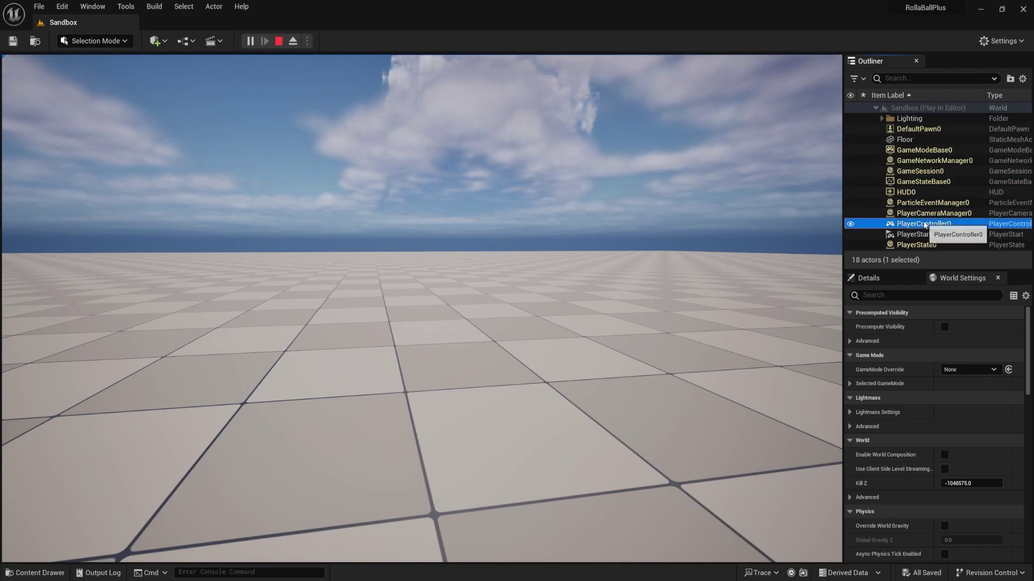
click(918, 130)
click(302, 145)
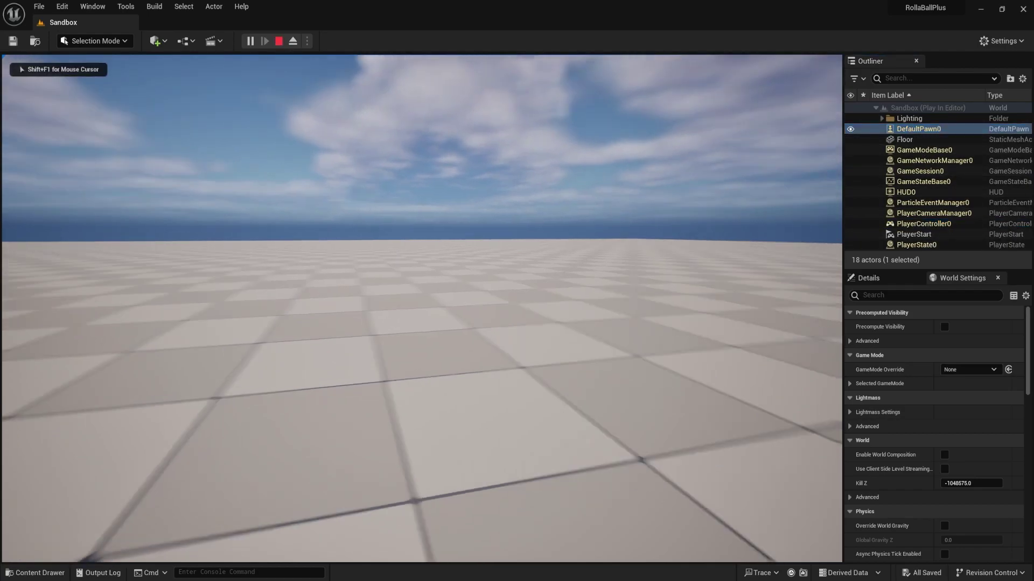
key(Escape)
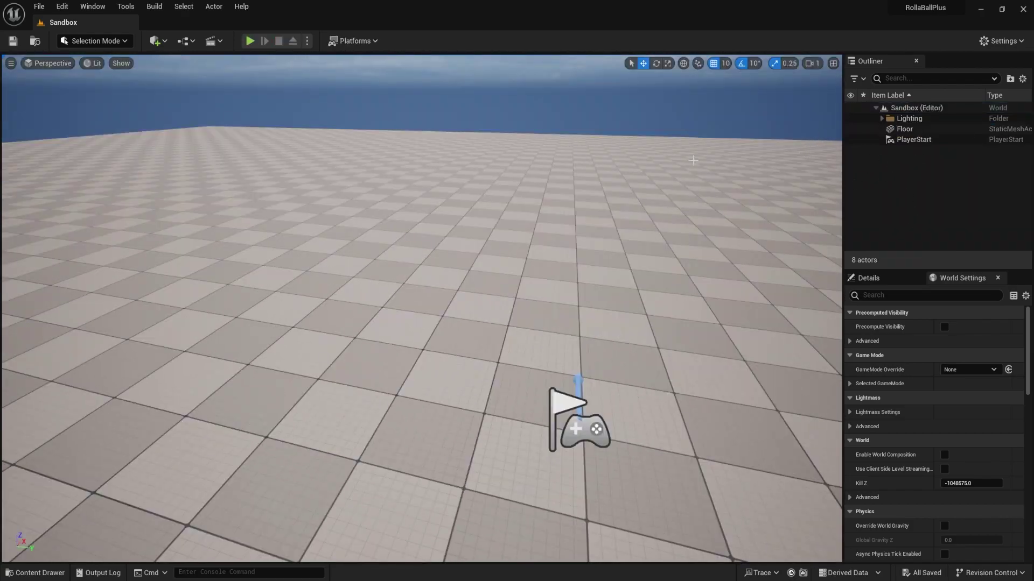
Step: Create a Blueprint class based on Game Mode Base in the _Game folder, name it BallGameMode and save it
scroll(630, 291, down, 3)
key(ctrl+space)
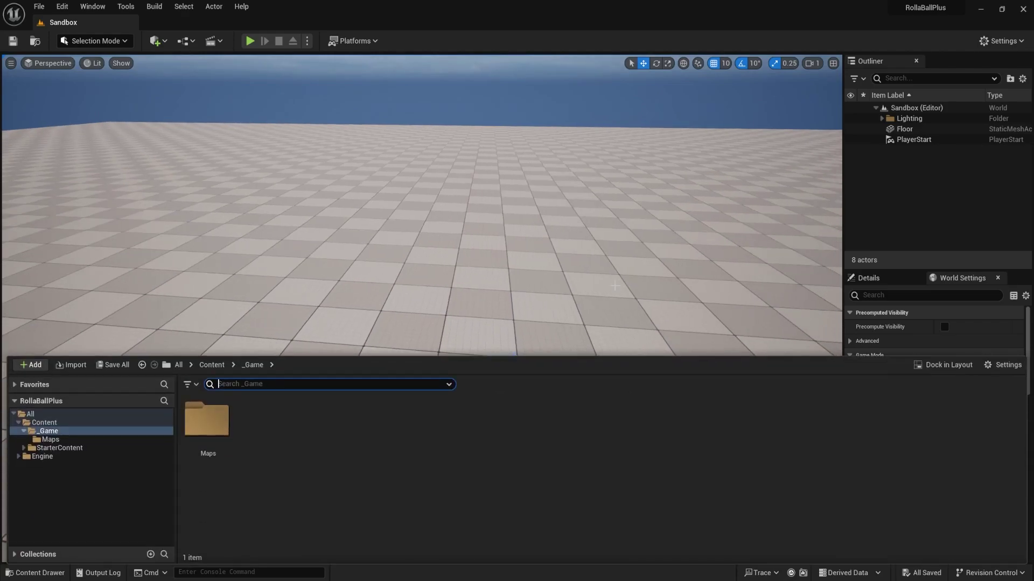
click(302, 450)
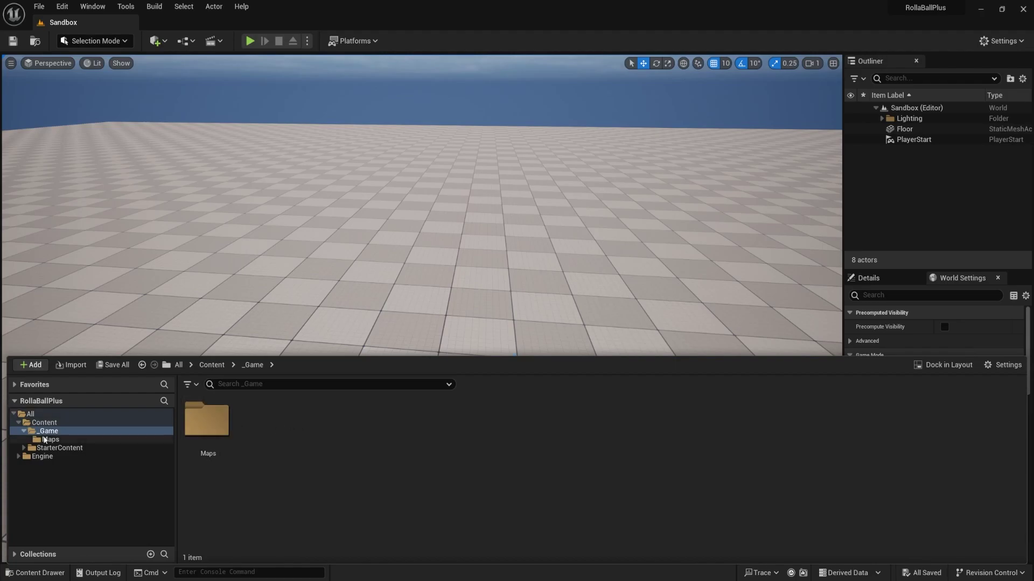
right_click(295, 444)
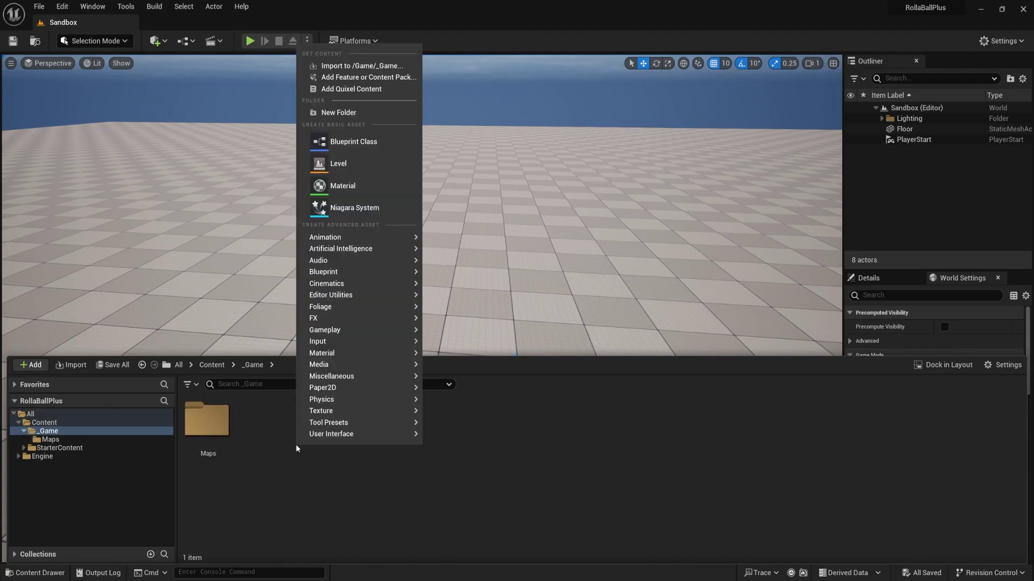
click(361, 141)
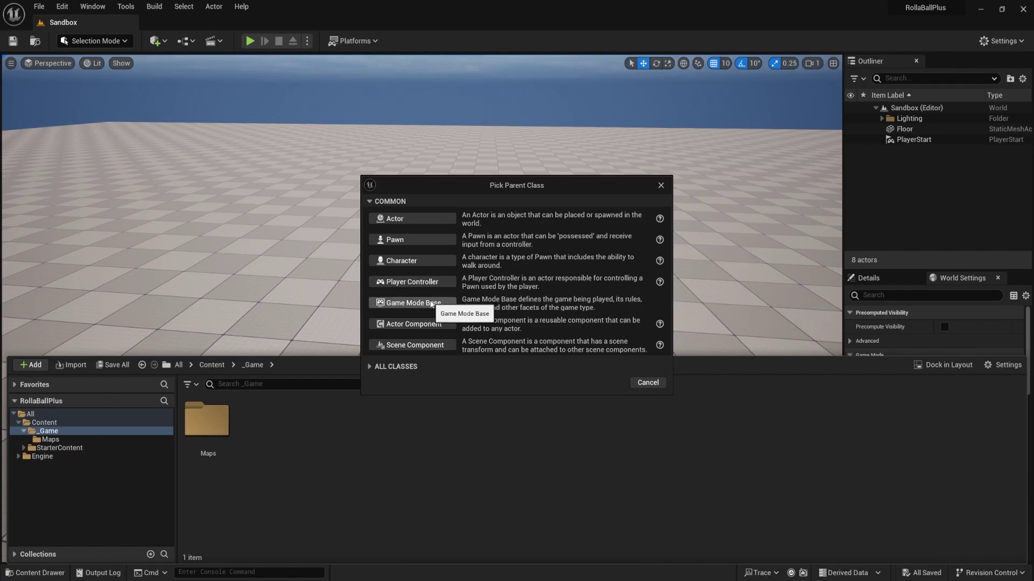
click(413, 303)
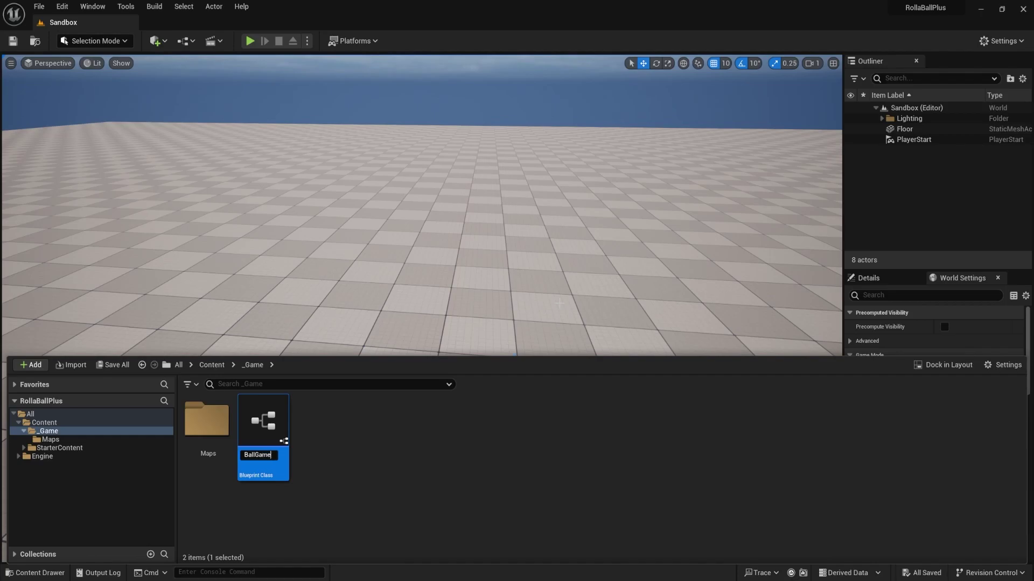
text(BallGameMode)
key(Return)
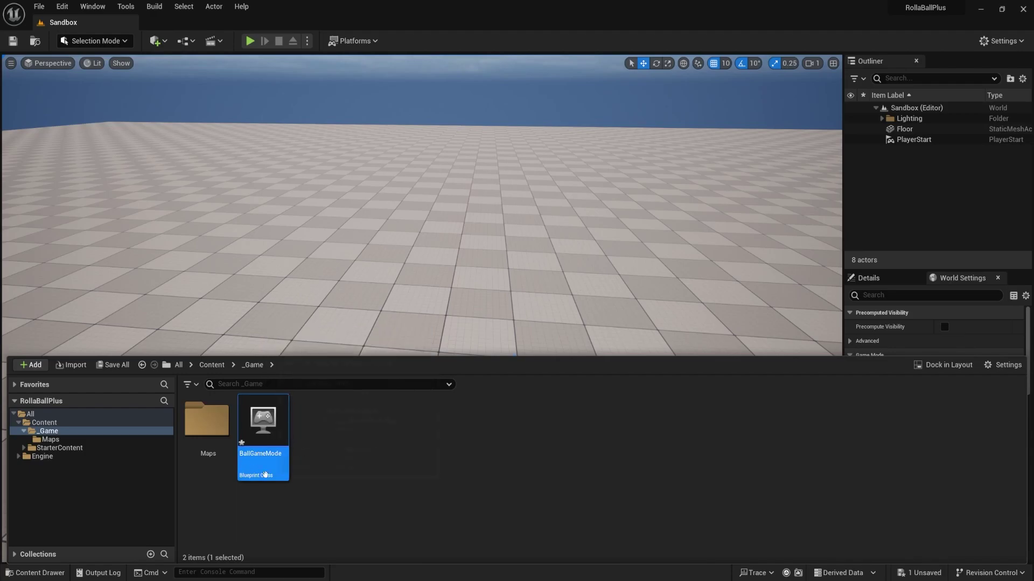
click(114, 365)
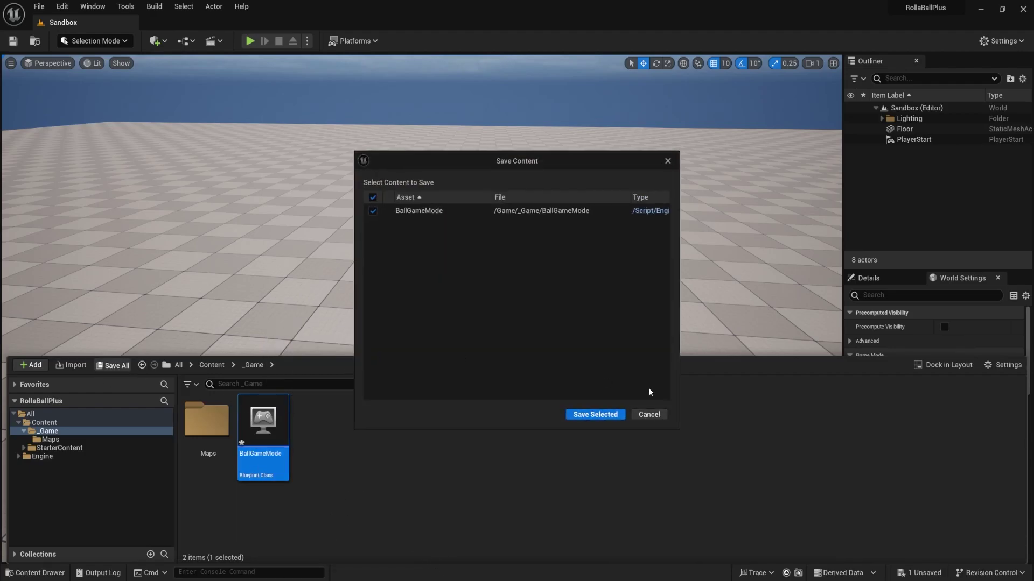
click(592, 414)
Step: Create a Blueprint class based on Player Controller in the _Game folder and name it BallPlayerController
click(316, 438)
right_click(316, 438)
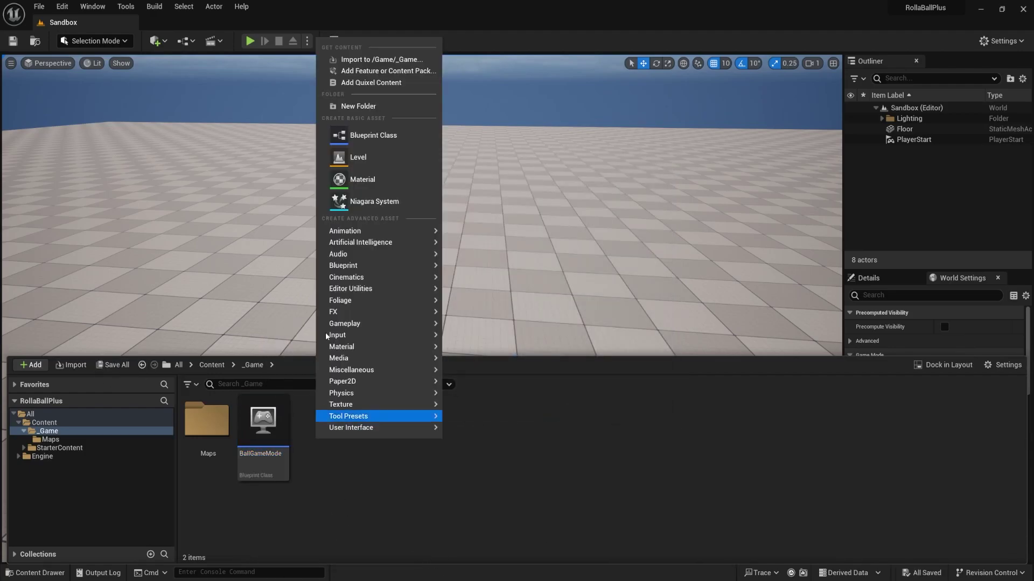
click(381, 134)
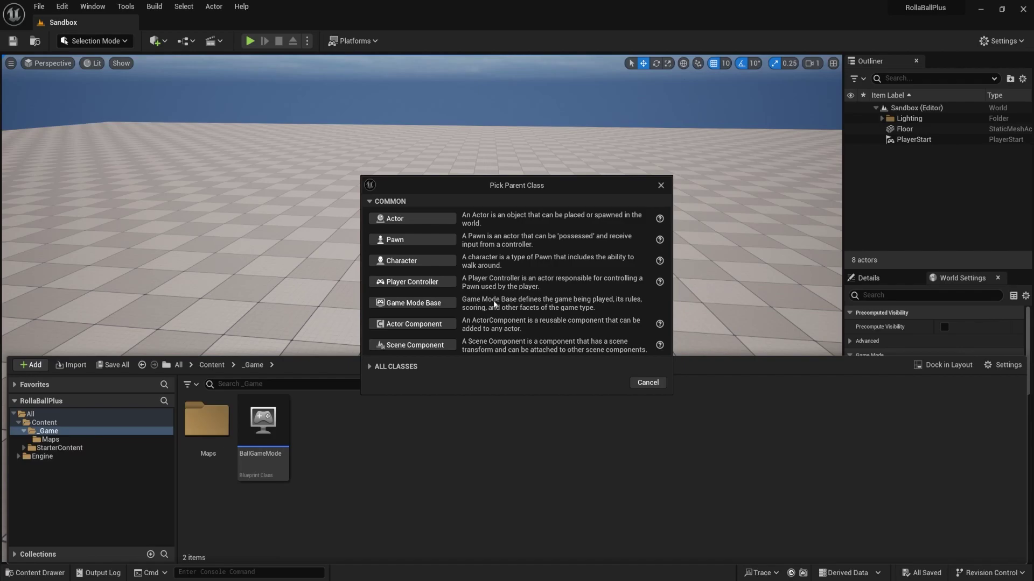
click(415, 281)
text(Ball)
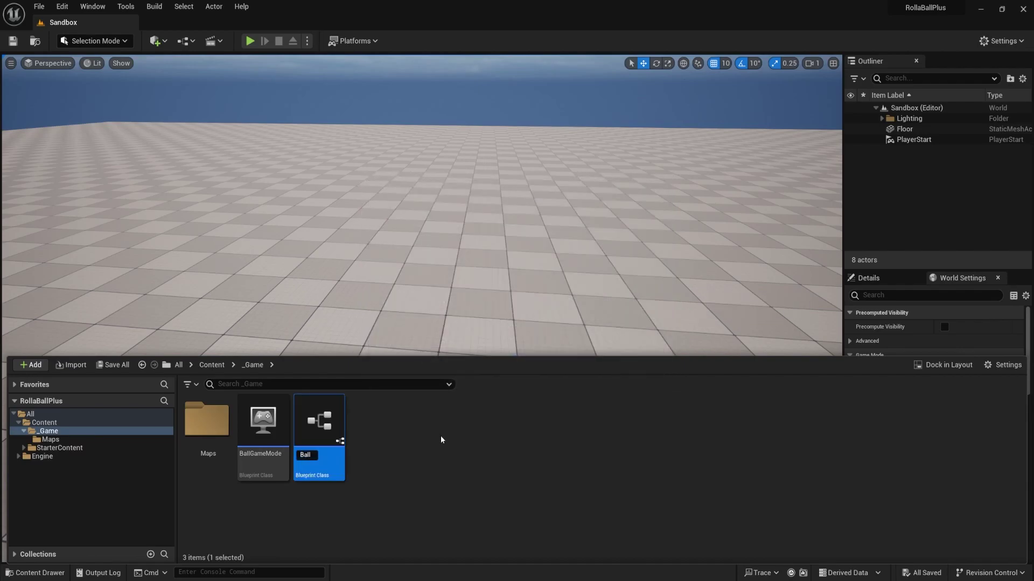
text(PlayerController)
key(Return)
Step: Save the BallPlayerController Blueprint asset
right_click(343, 420)
click(386, 238)
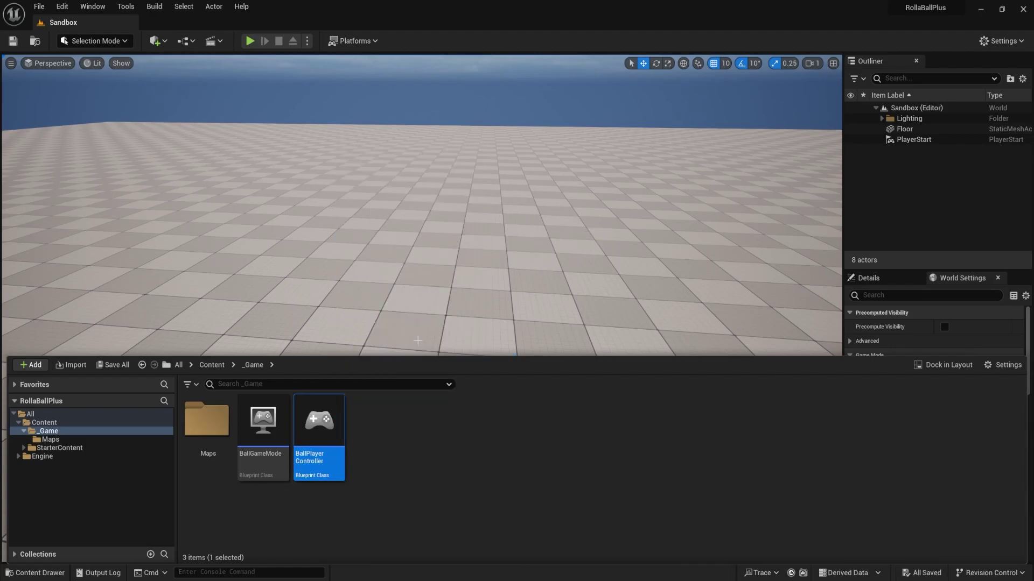
right_click(321, 436)
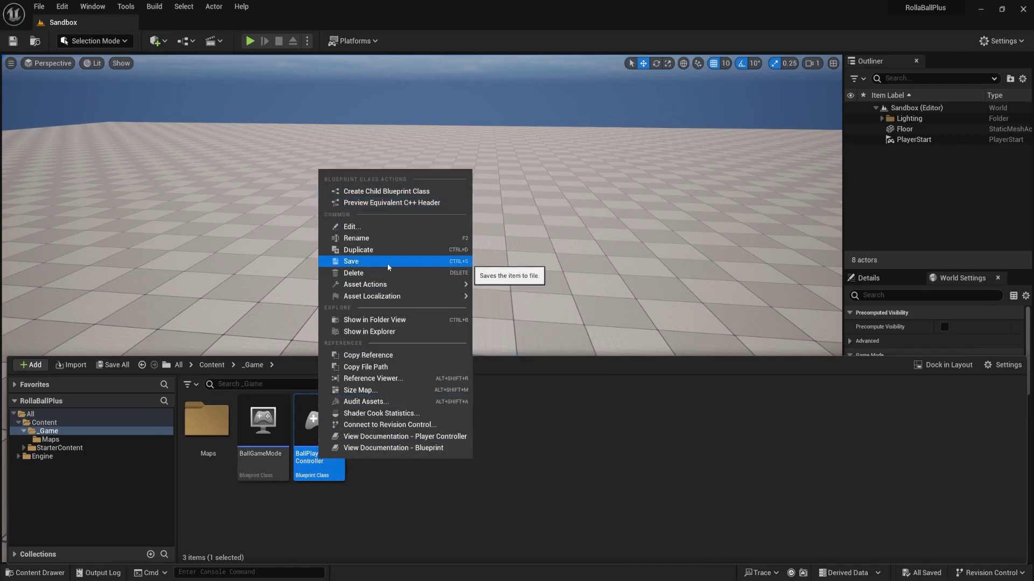
click(637, 480)
click(327, 399)
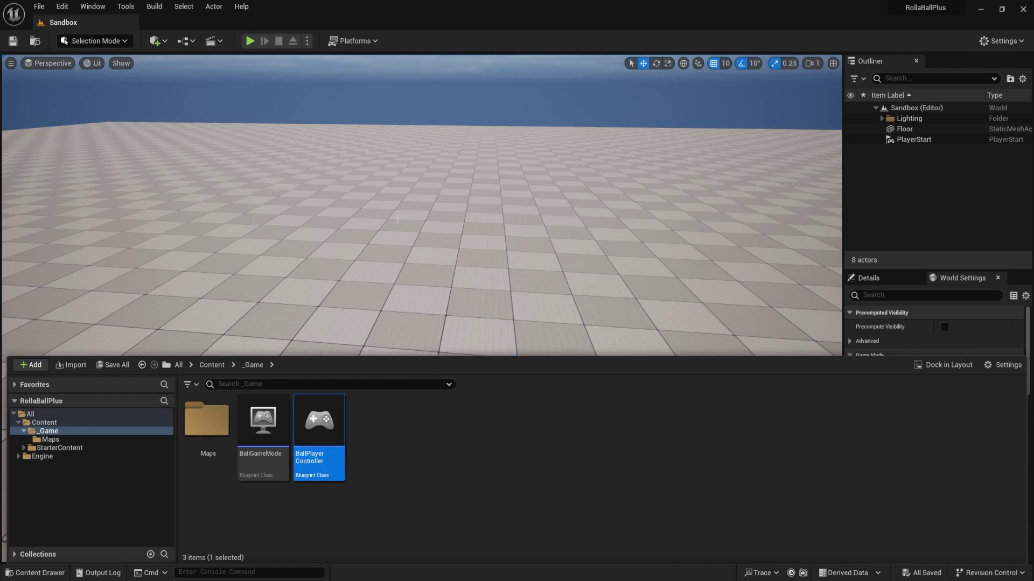
Step: Create a Blueprint class based on Pawn in the _Game folder, name it BallPawn and save it
right_click(383, 425)
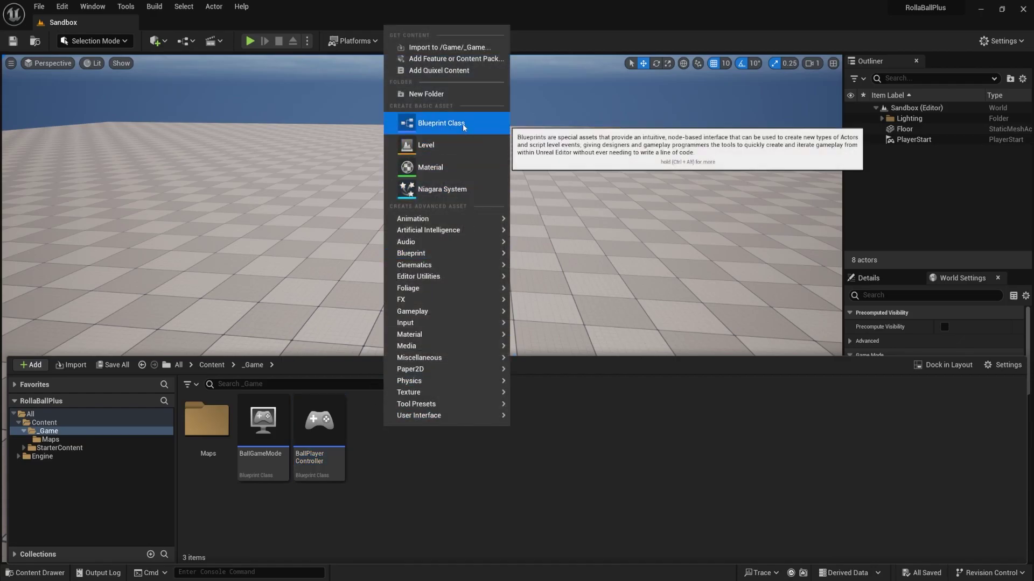
click(463, 127)
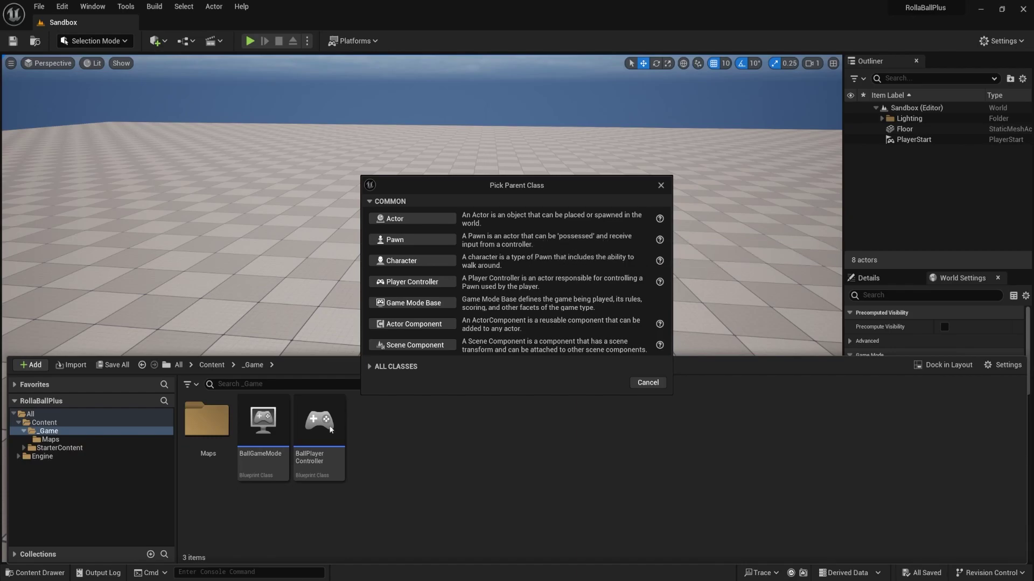
click(424, 244)
text(B)
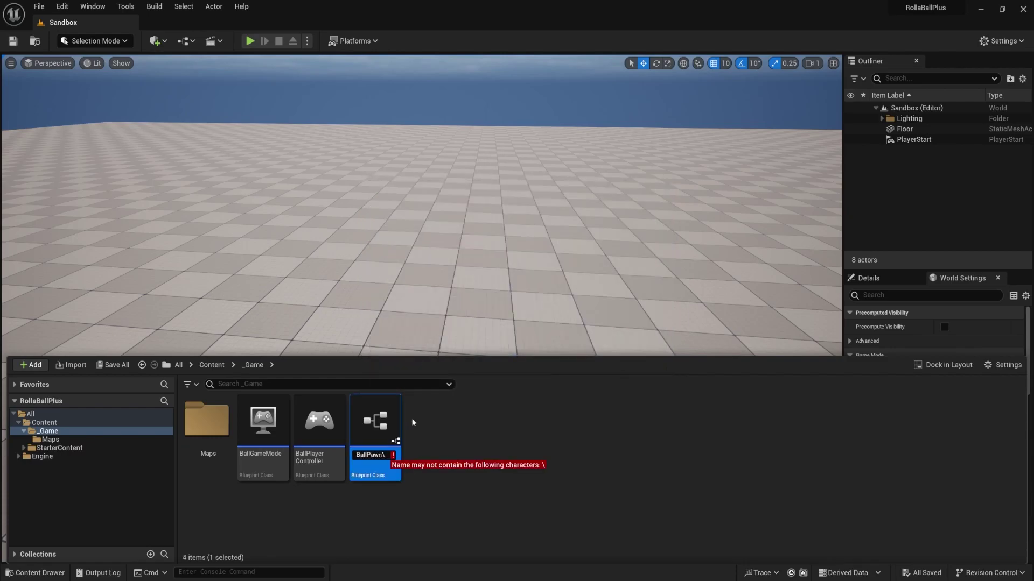
text(allPawn\)
key(BackSpace)
key(Return)
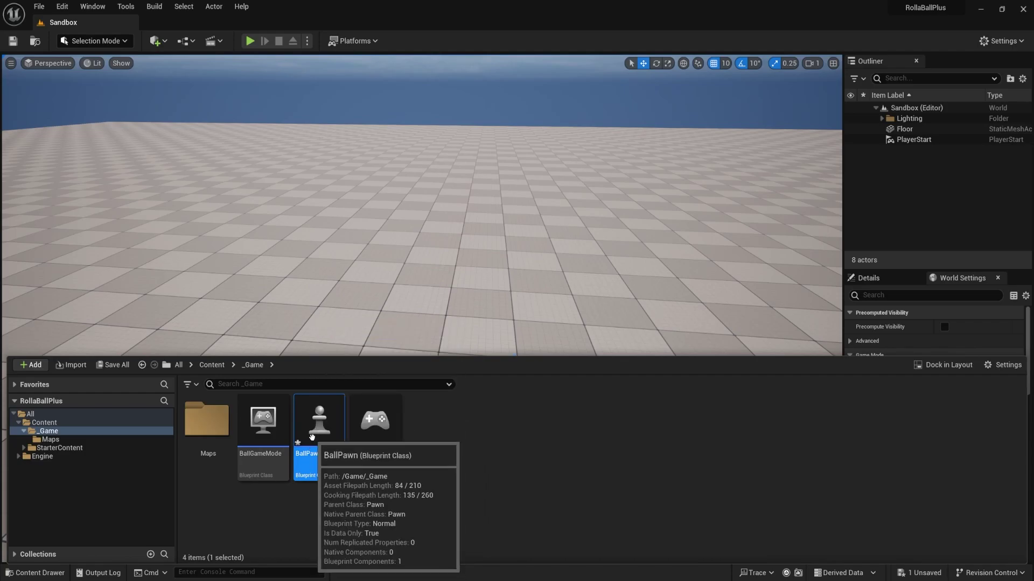
click(113, 365)
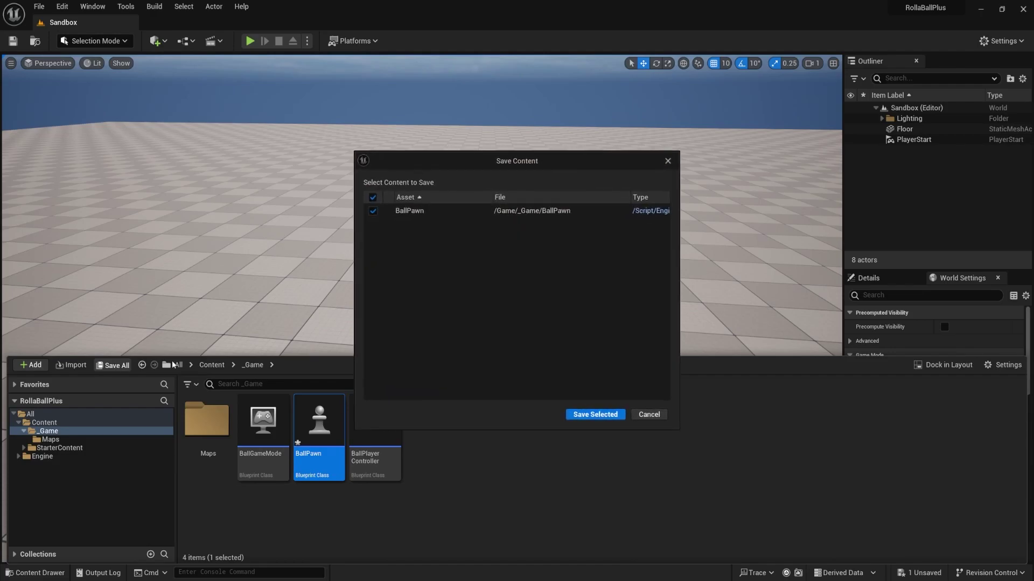
click(583, 416)
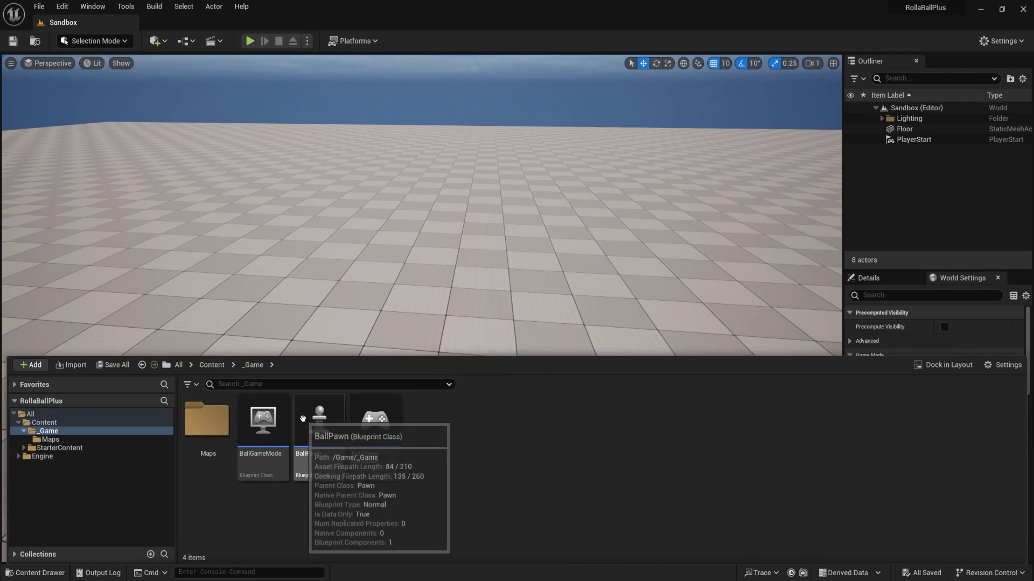
Step: Open the BallGameMode Blueprint for editing and collapse the Actor Tick category in its class defaults
double_click(258, 434)
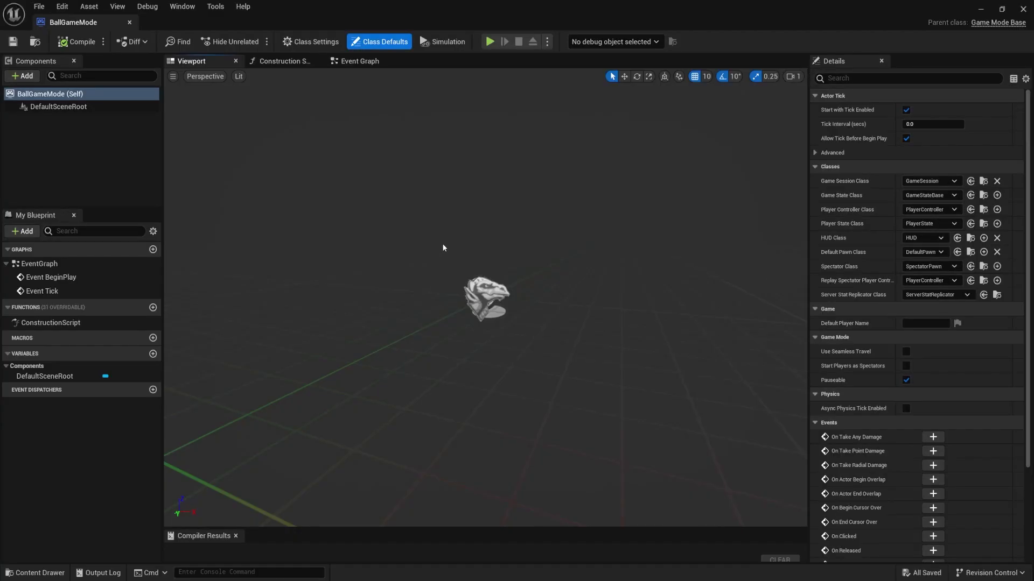
right_drag(677, 166, 641, 183)
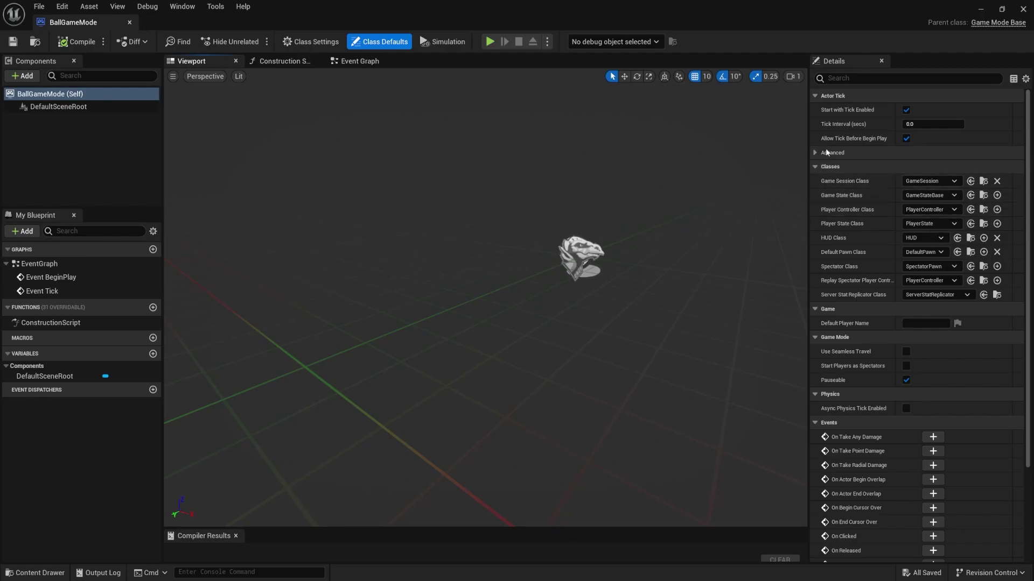
click(814, 96)
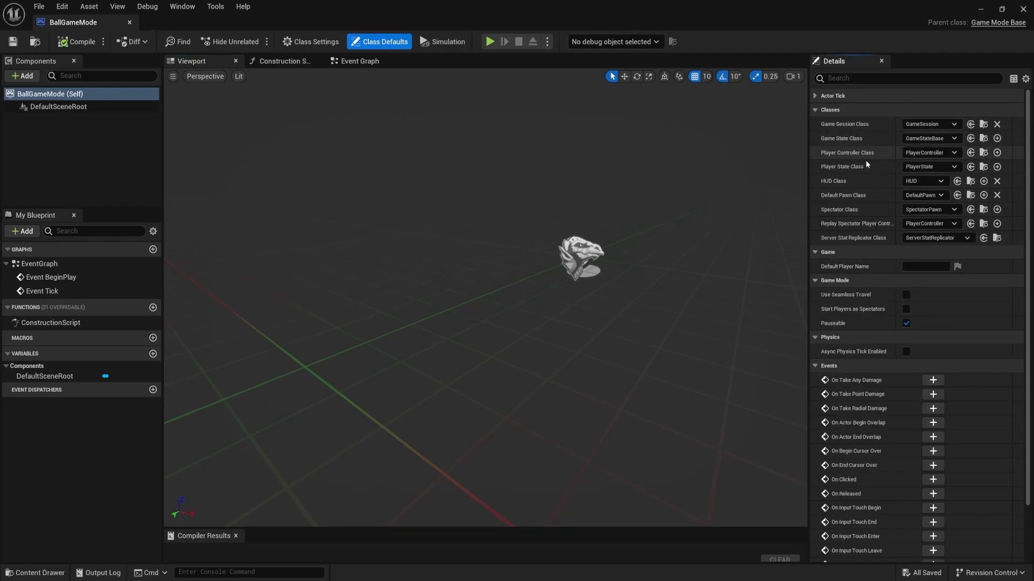
Step: Collapse the remaining class default categories below Classes and set the Player Controller Class to BallPlayerController
click(816, 253)
click(813, 267)
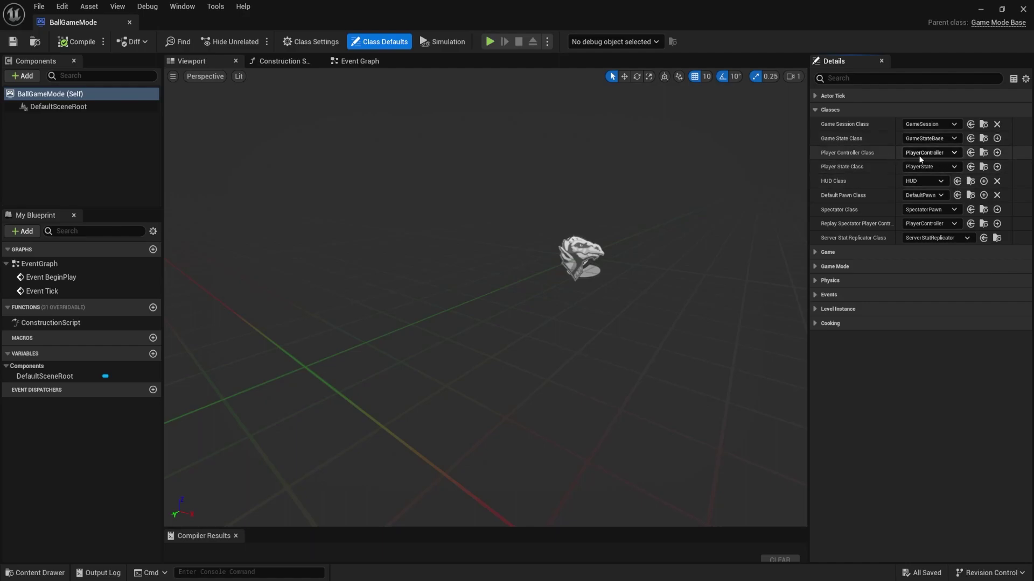
click(952, 153)
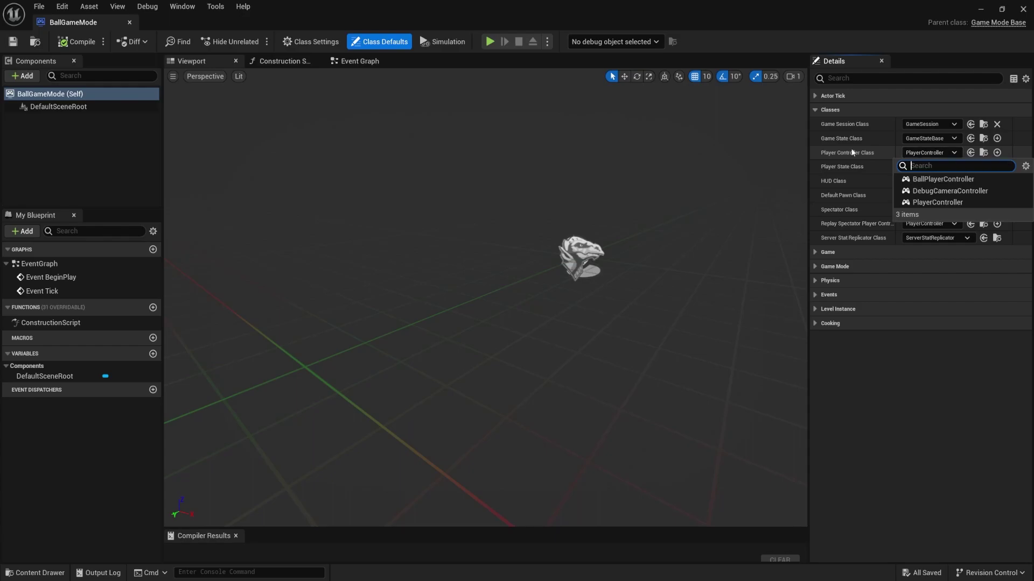
click(943, 179)
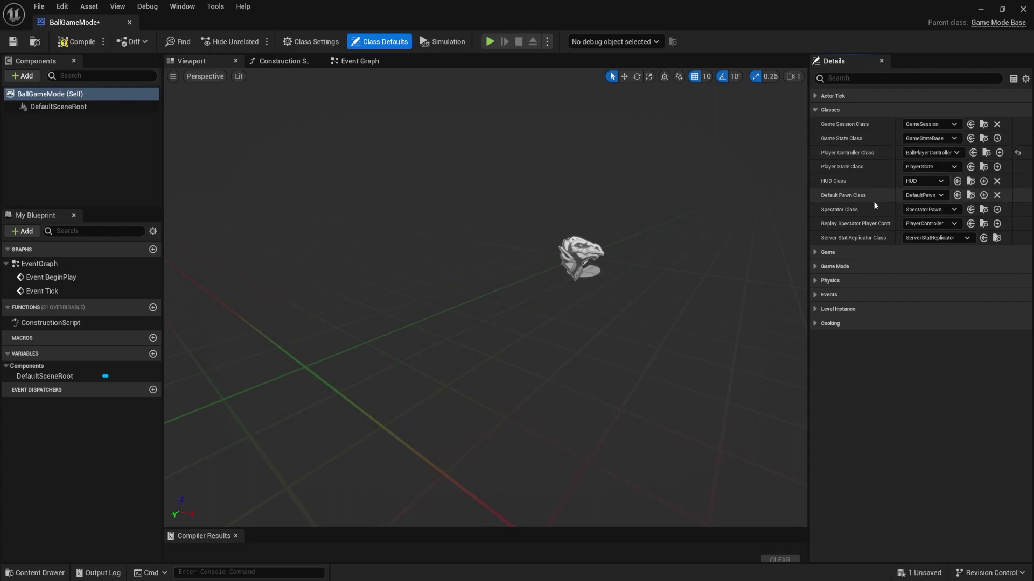
Step: Set the Default Pawn Class to BallPawn, and compile and save the BallGameMode Blueprint
click(931, 197)
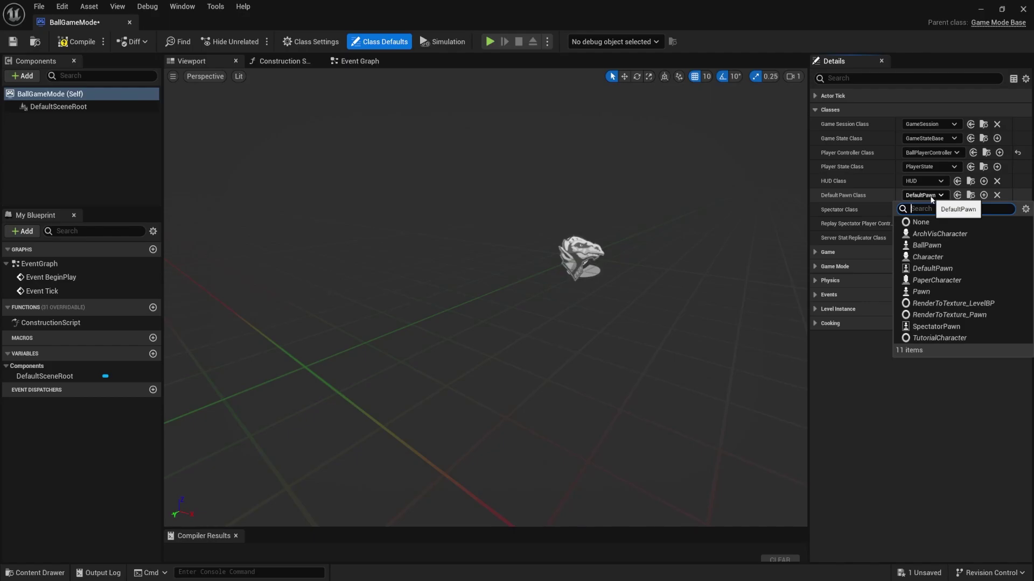
click(928, 246)
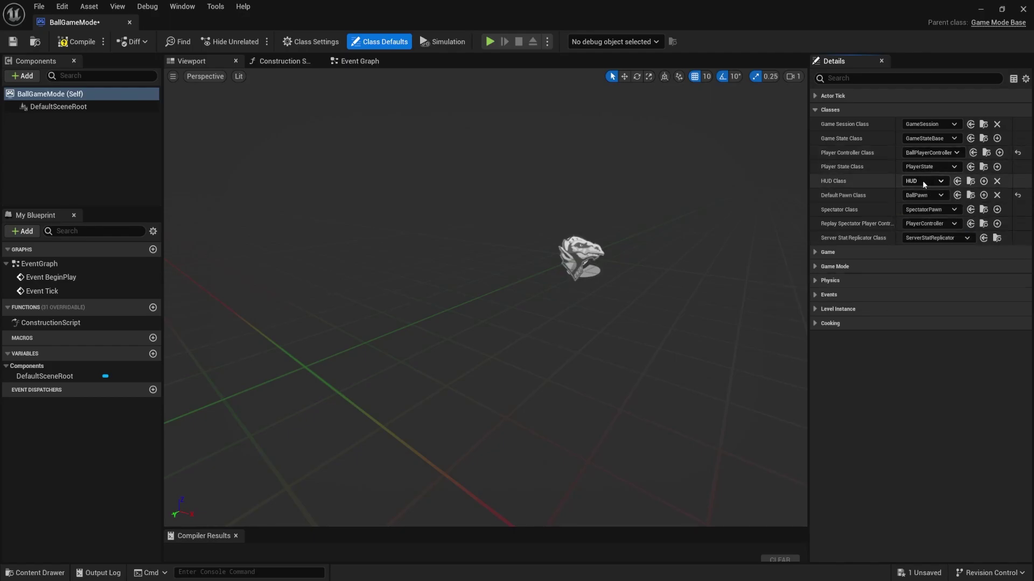
click(69, 43)
click(19, 42)
click(980, 9)
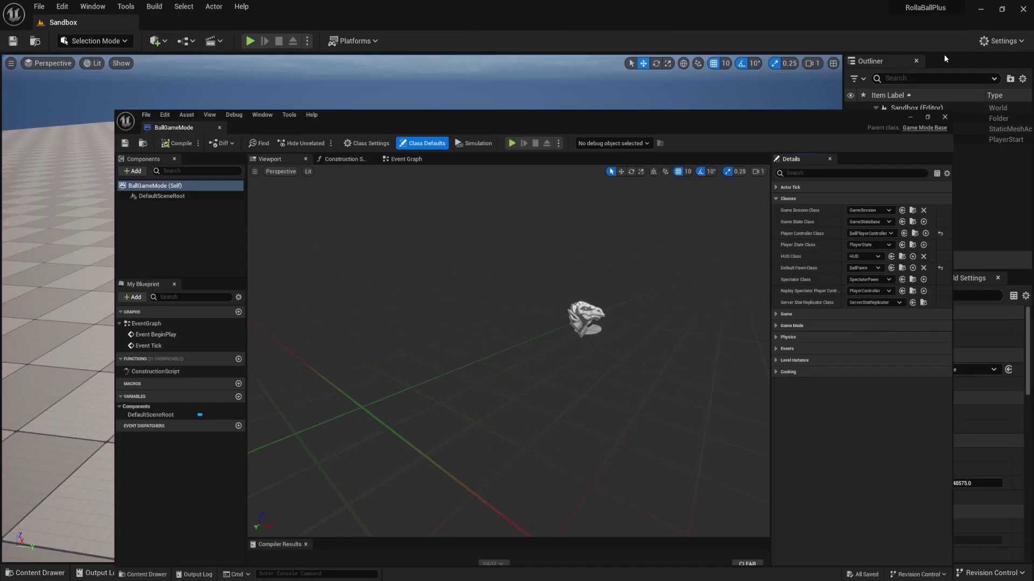
Step: Play the Sandbox level in the editor, examine which game mode, pawn and controller actors are spawned, and stop playing
right_drag(491, 223, 518, 214)
click(250, 41)
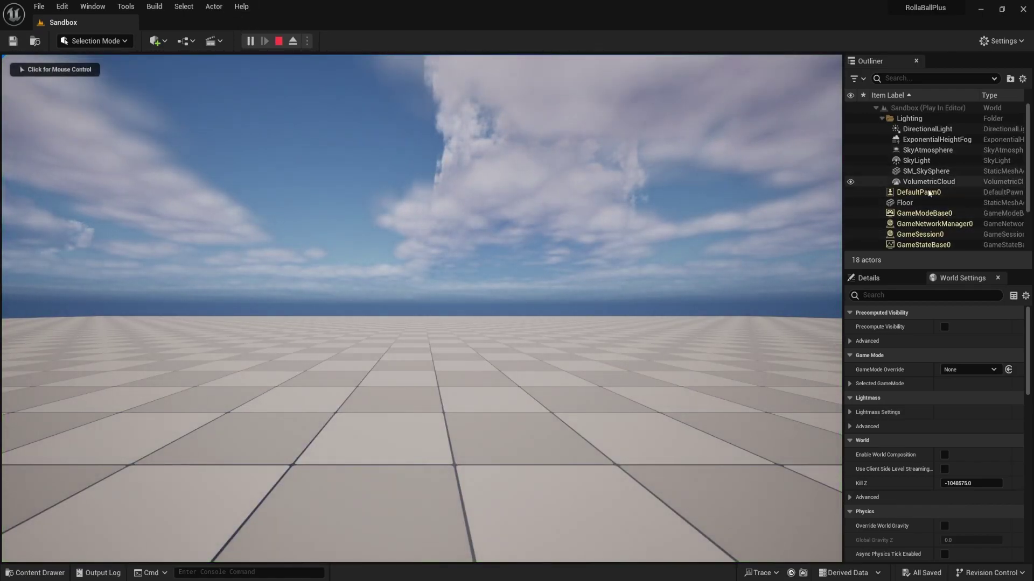
scroll(920, 183, down, 3)
scroll(898, 151, up, 3)
click(881, 119)
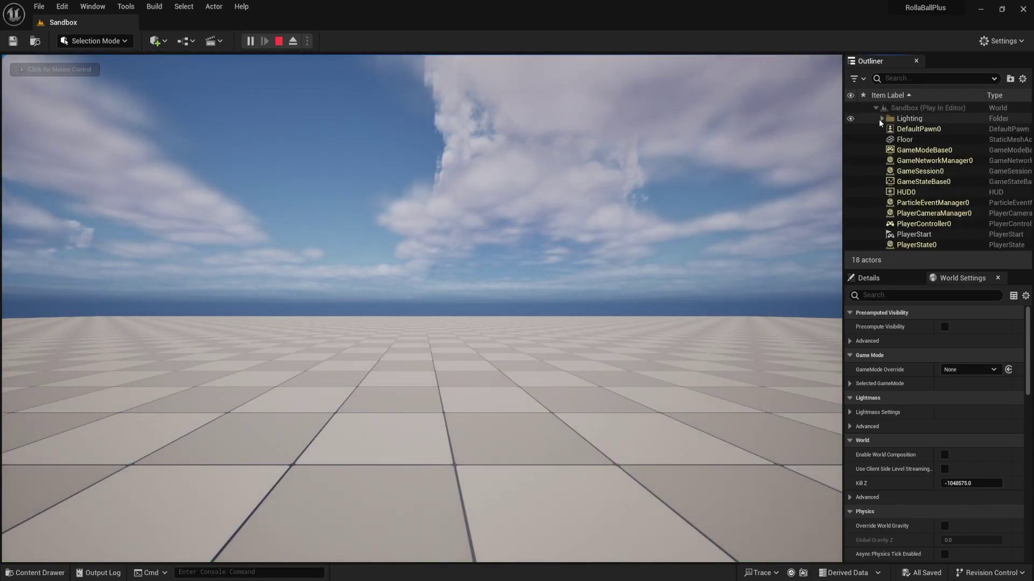
click(266, 519)
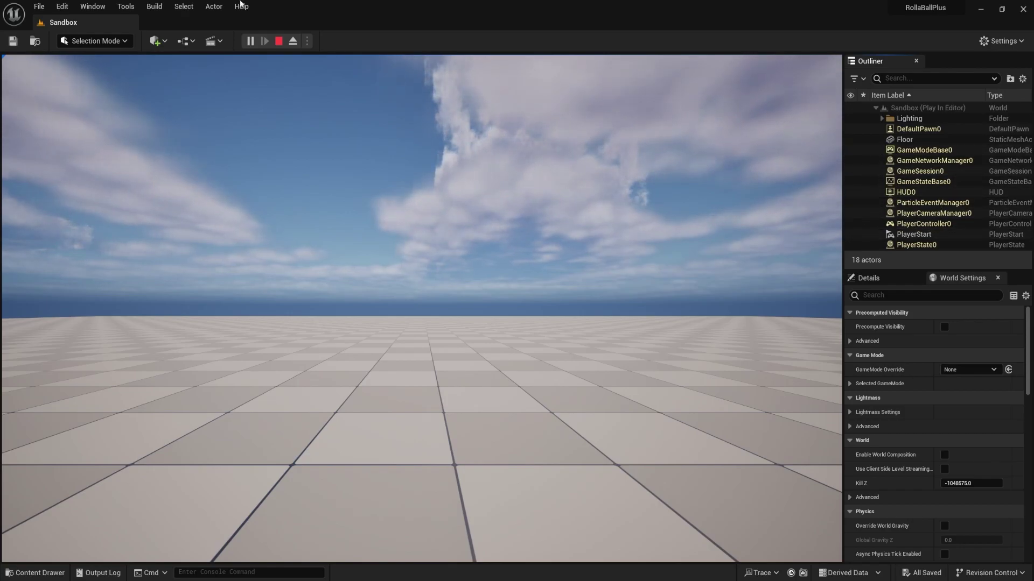
click(278, 41)
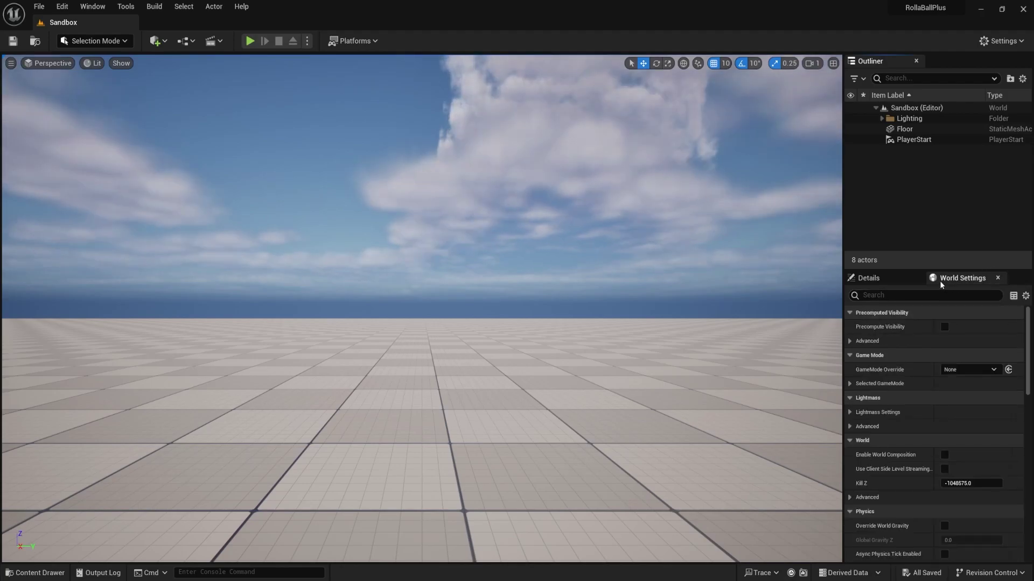
Step: Set the level's GameMode Override to BallGameMode in the World Settings and expand the Selected GameMode classes
click(99, 7)
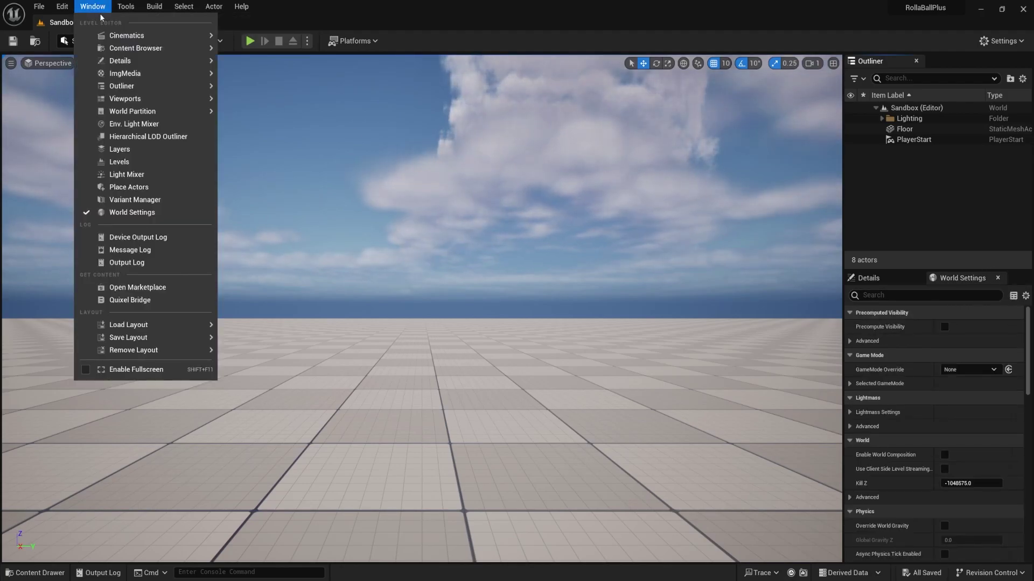
click(745, 4)
scroll(1029, 419, down, 5)
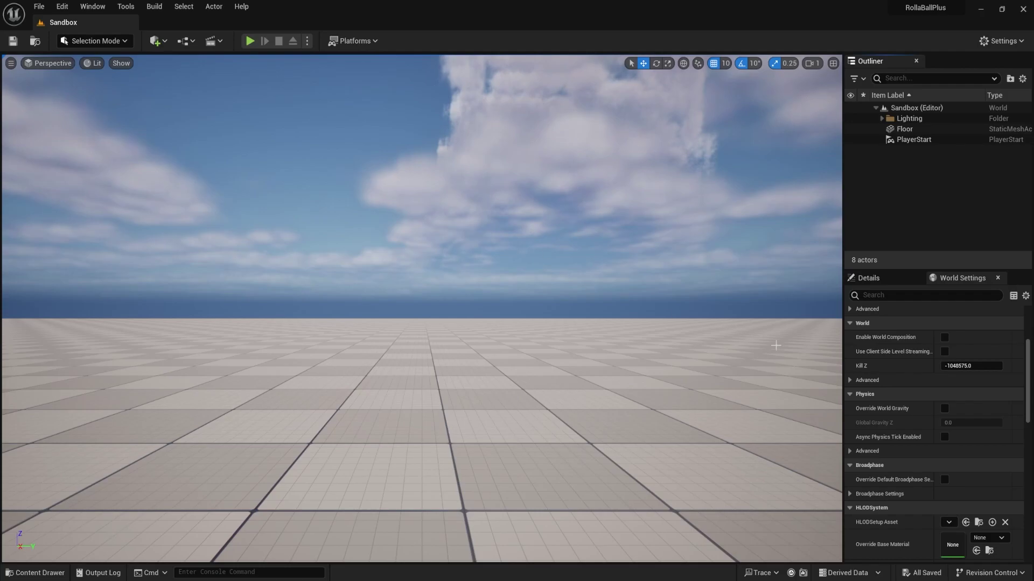
scroll(922, 425, up, 5)
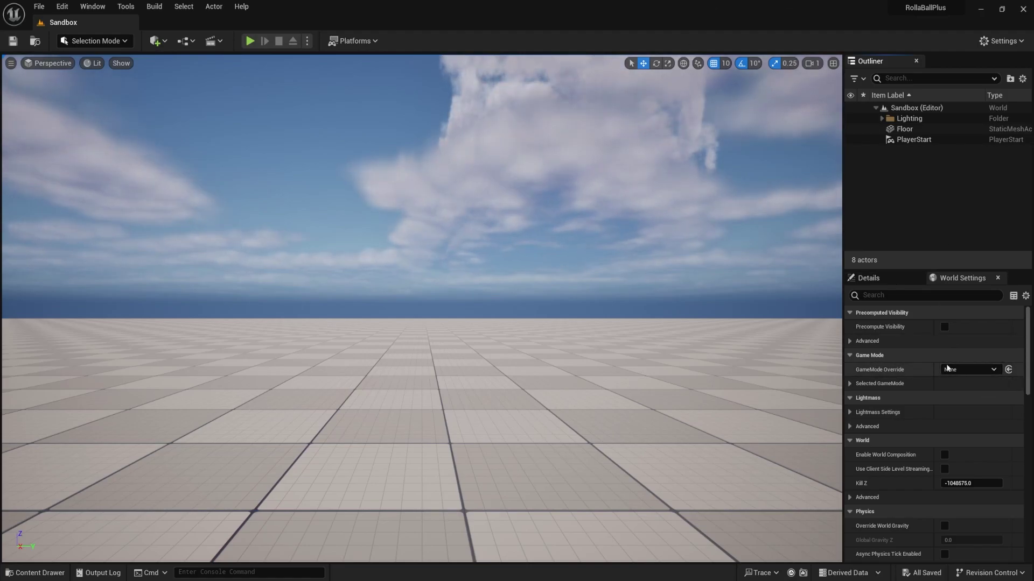
click(988, 371)
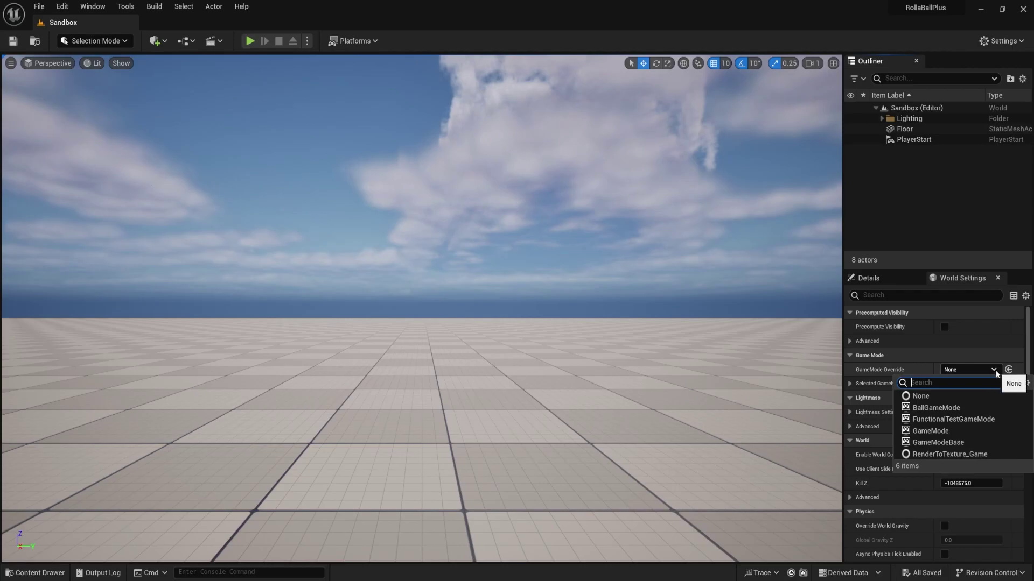
click(931, 408)
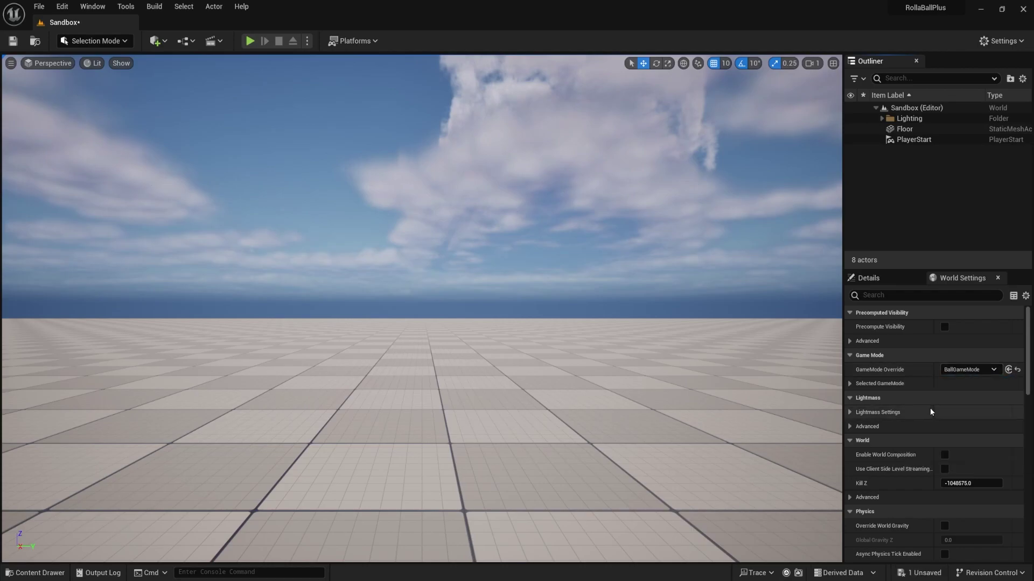
click(851, 385)
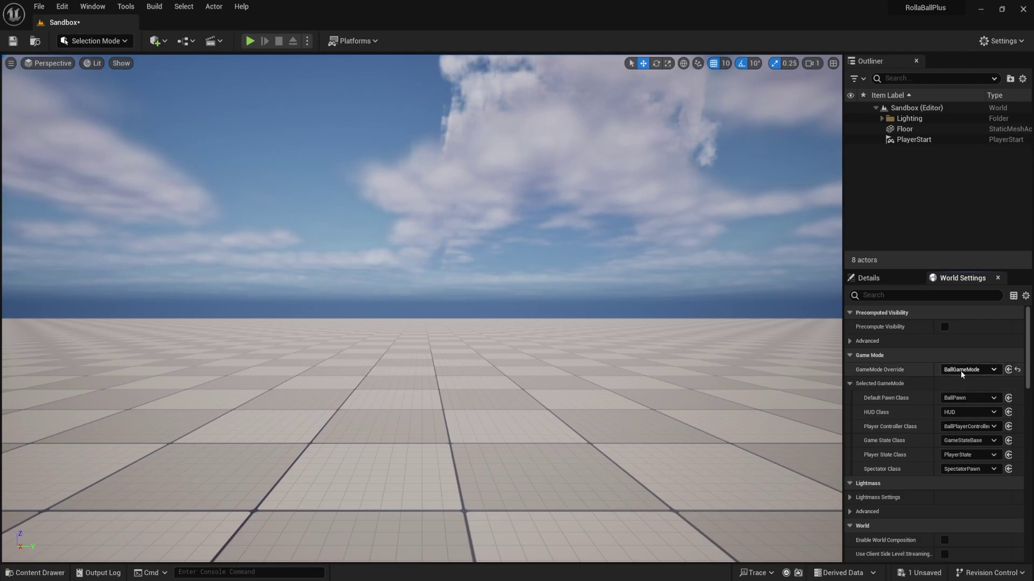
Step: Reopen the BallGameMode Blueprint to review its Player Controller and Default Pawn classes, and return to the level
click(1008, 369)
right_drag(558, 353, 520, 360)
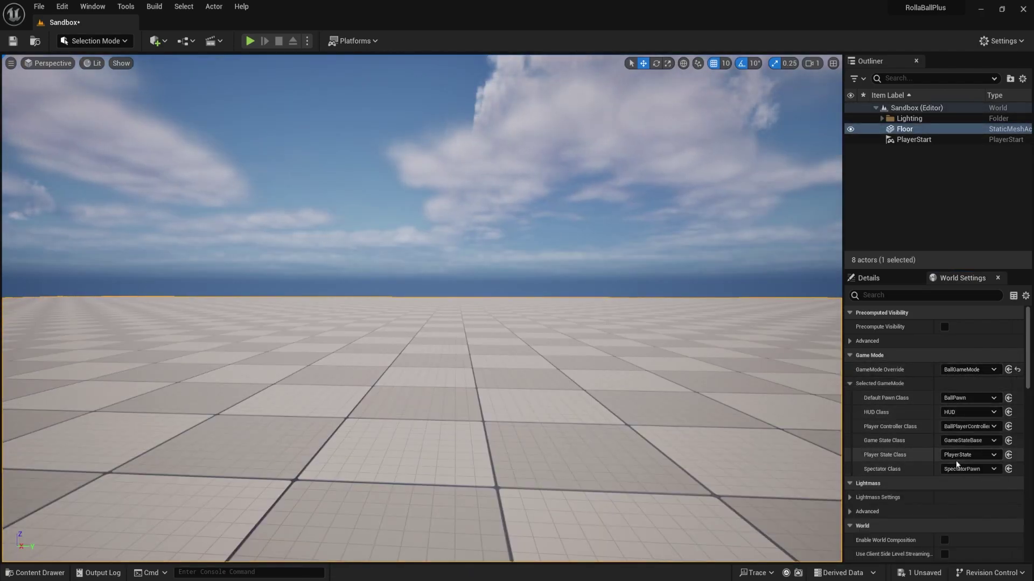
key(ctrl+space)
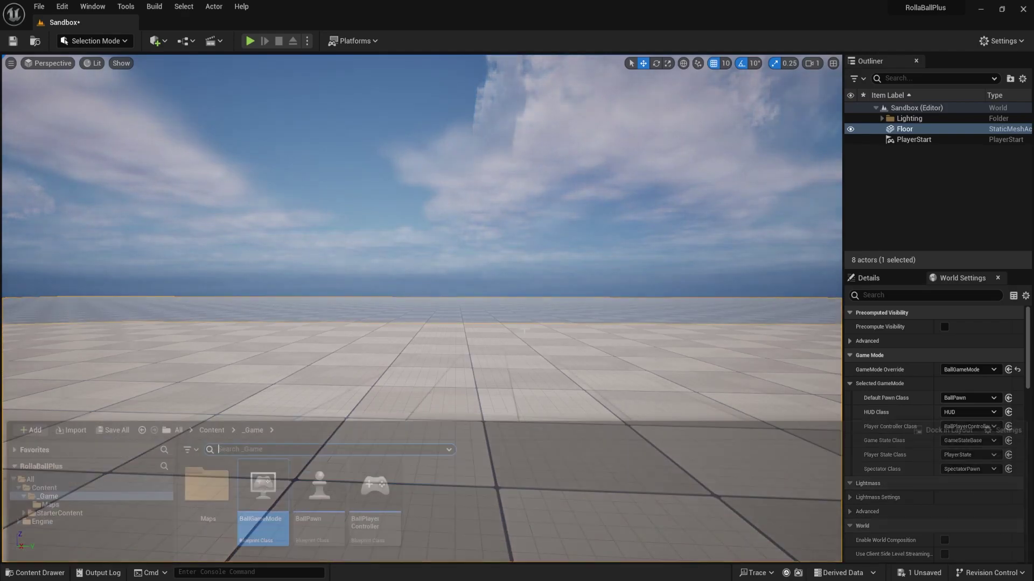
double_click(264, 463)
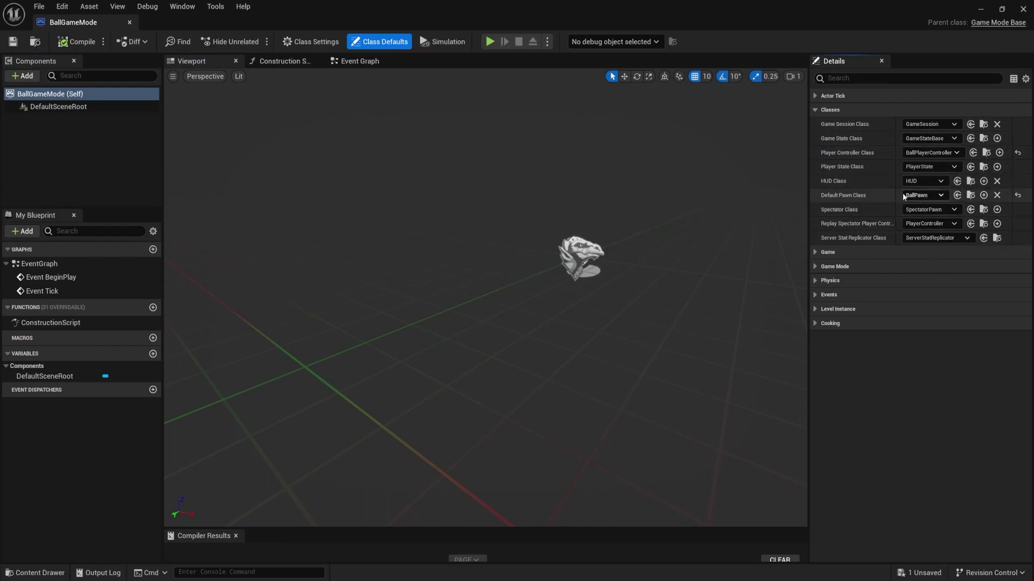
click(979, 9)
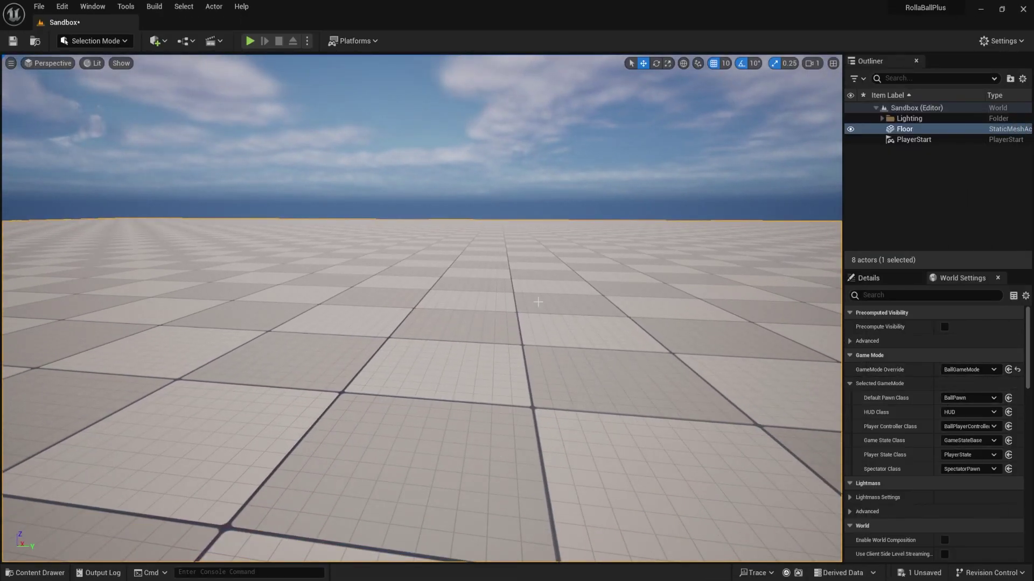
Step: Save the Sandbox level and play it to check the spawned ball game mode, pawn and player controller actors
key(ctrl+s)
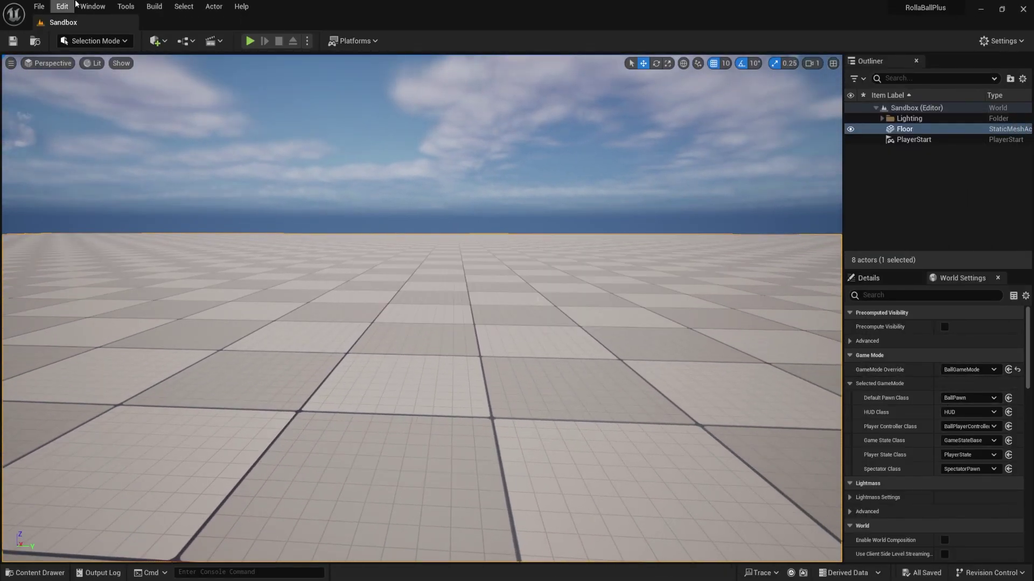
click(249, 40)
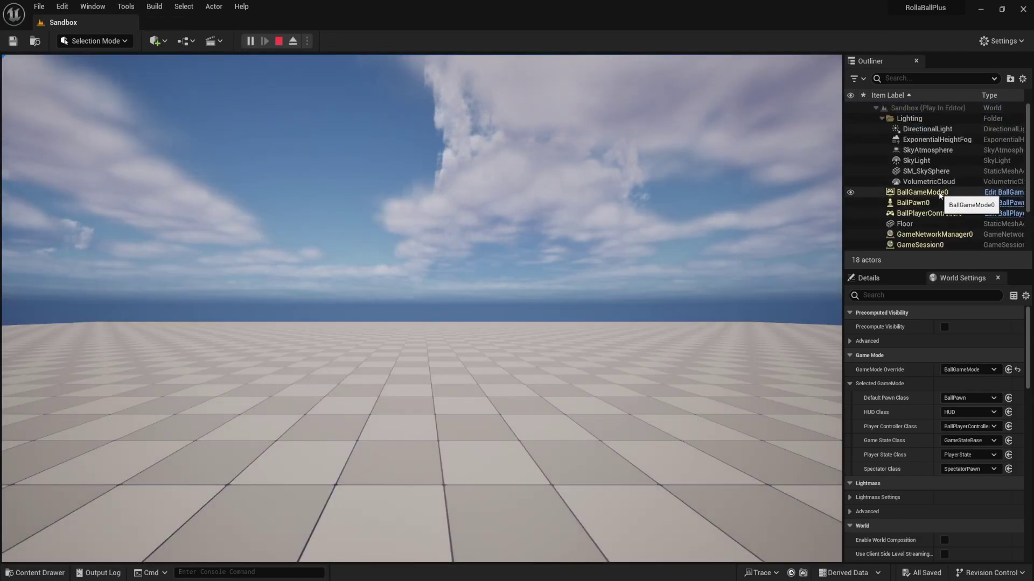
click(916, 206)
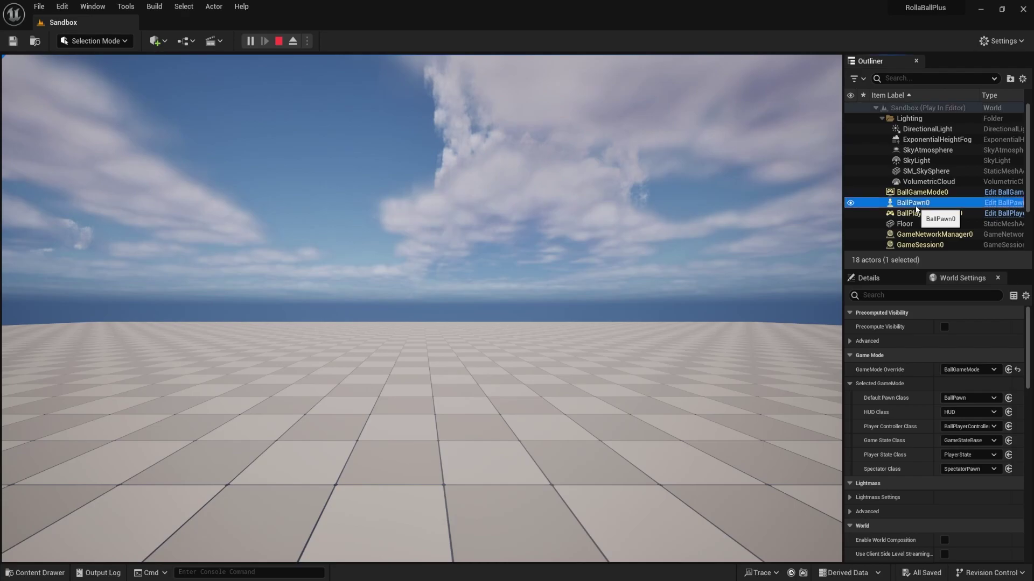
click(915, 214)
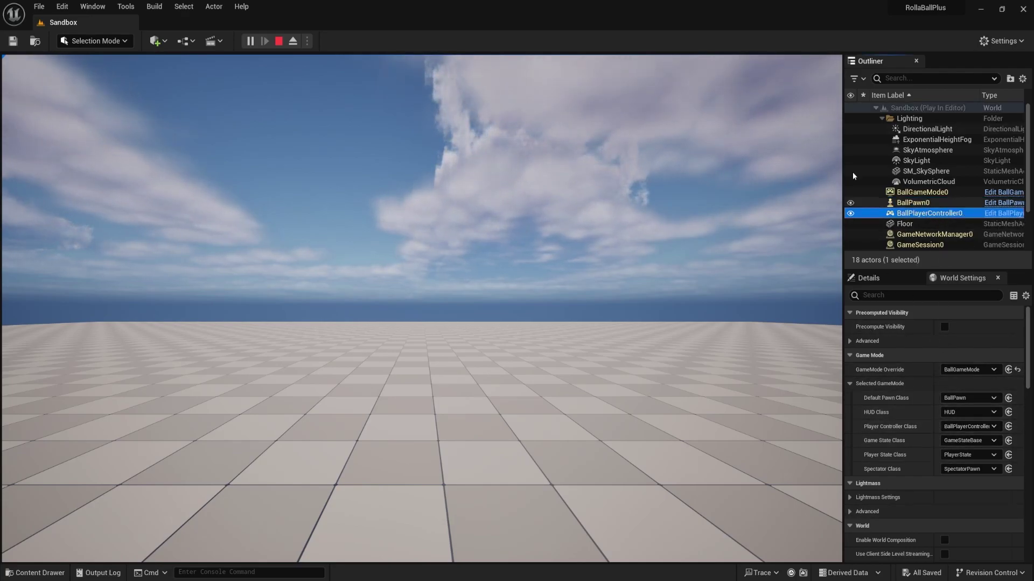
click(278, 41)
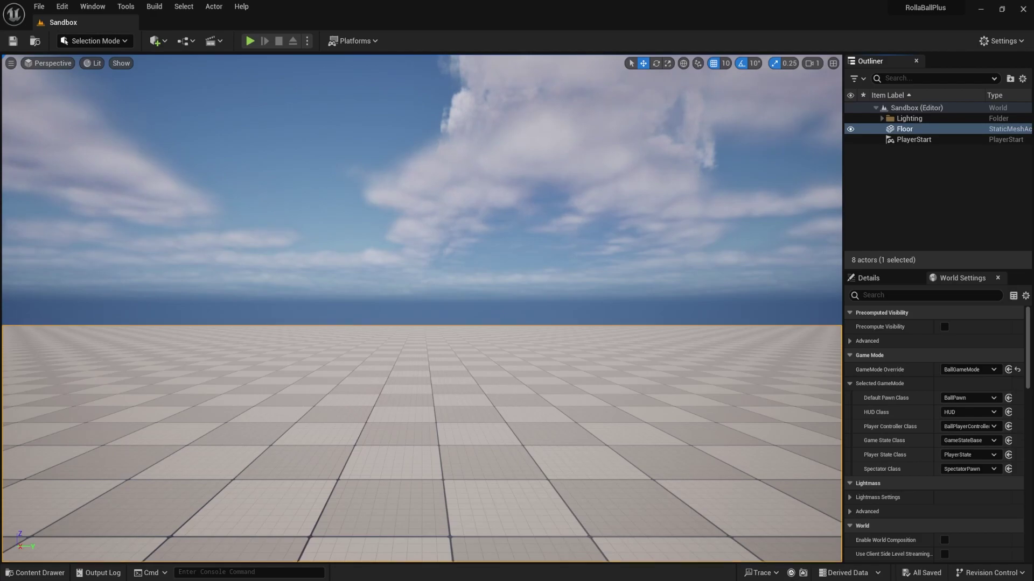
Step: Open the BallPawn Blueprint from the _Game folder for editing
right_drag(299, 334, 275, 358)
key(ctrl+space)
click(317, 430)
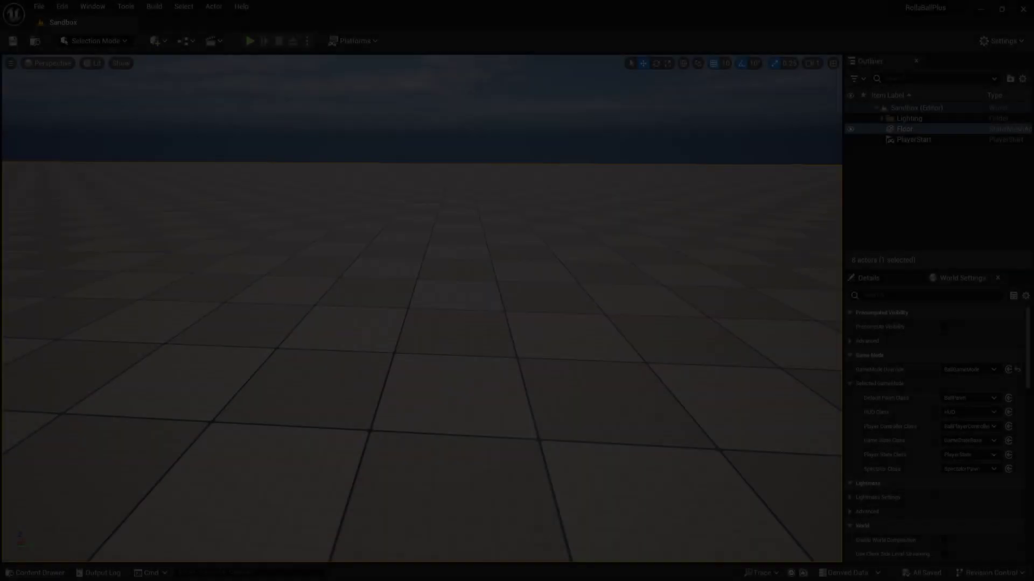
key(ctrl+space)
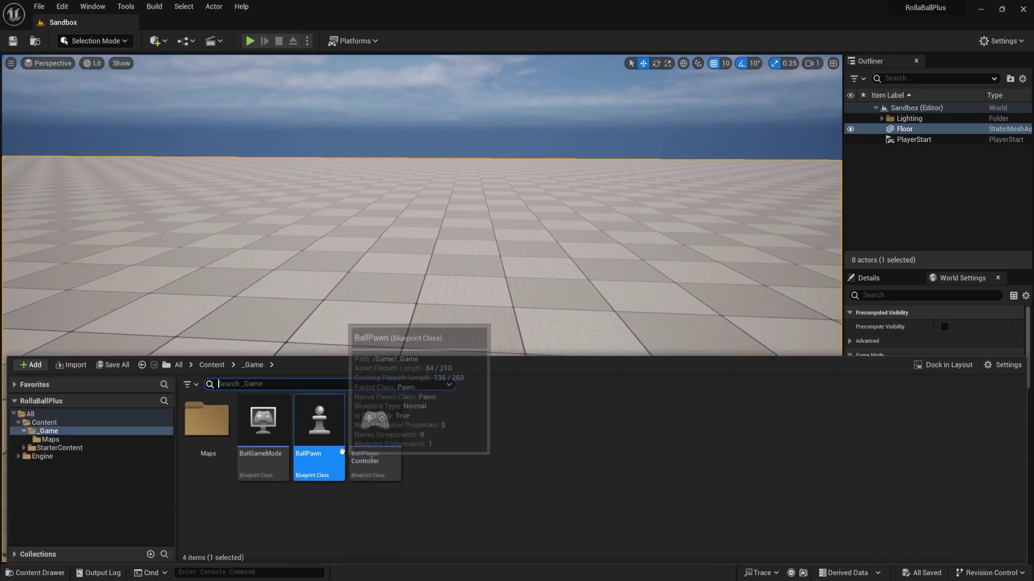
double_click(328, 454)
right_drag(558, 256, 556, 264)
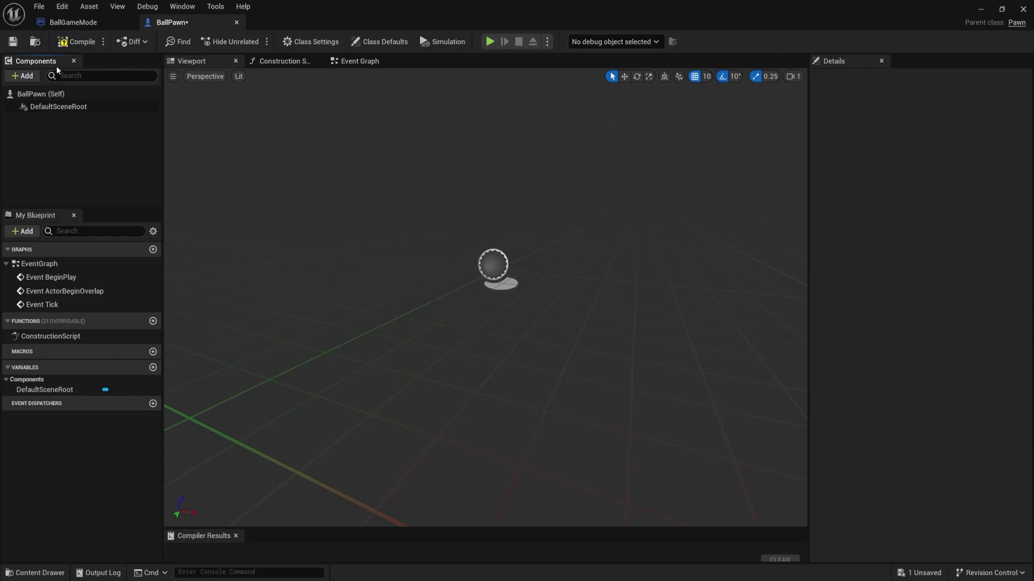
Step: Add a Static Mesh component under the BallPawn's DefaultSceneRoot, keeping the default name StaticMesh
click(23, 76)
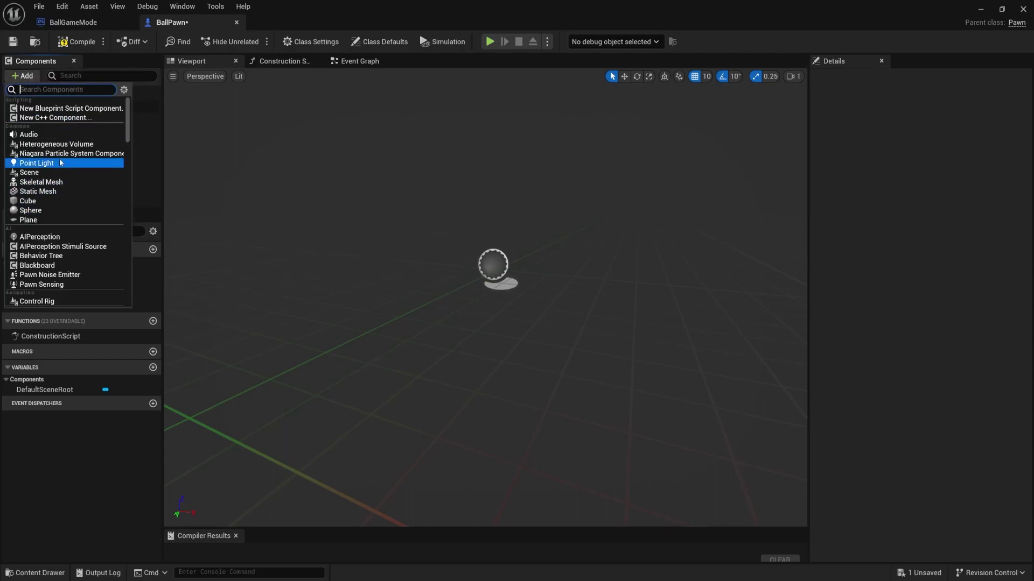
click(43, 192)
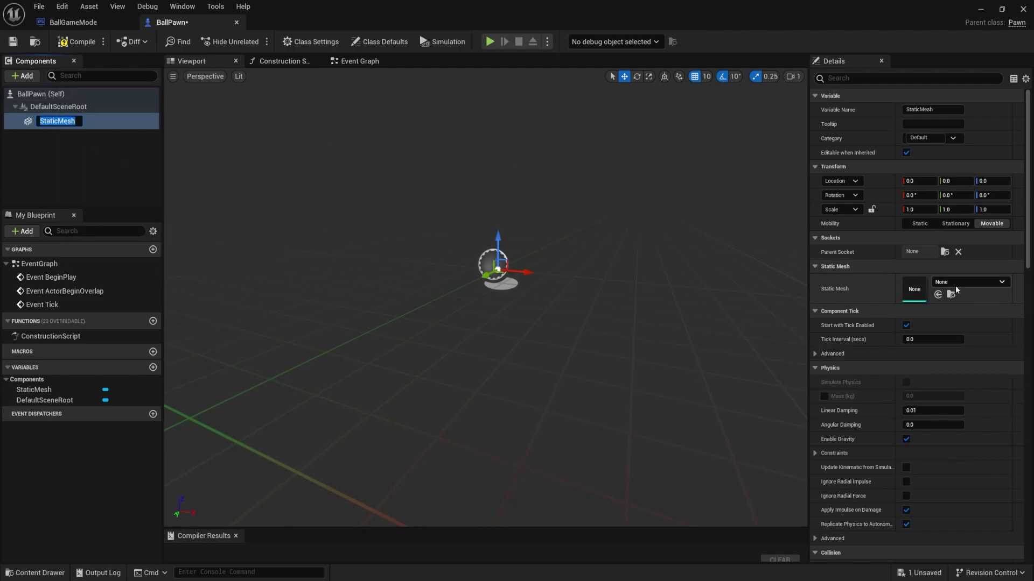
key(Return)
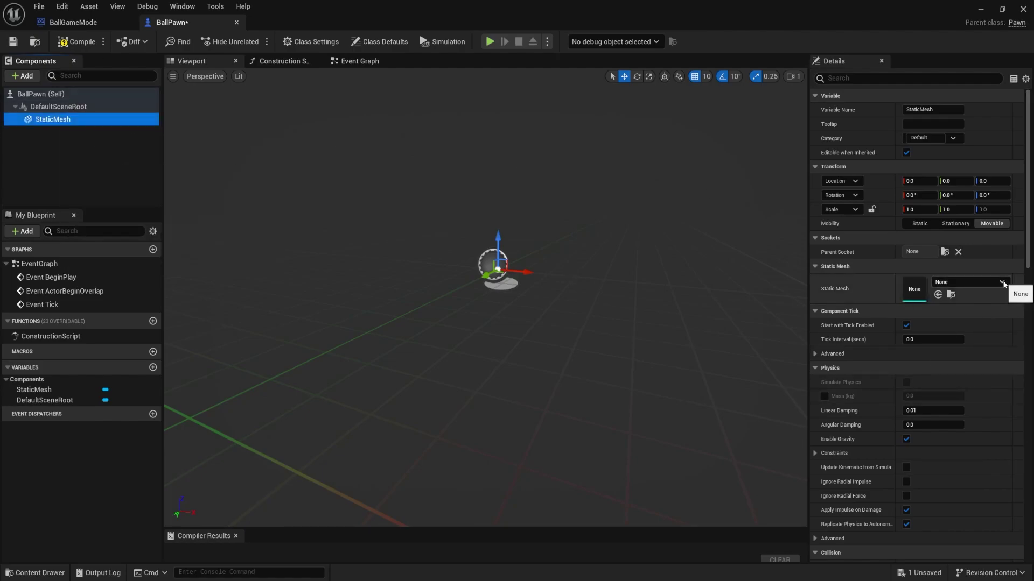
Step: Search the assets available for the StaticMesh component for "Sphere", browse the matches and close the list without choosing one
click(1000, 282)
click(1001, 282)
click(1001, 282)
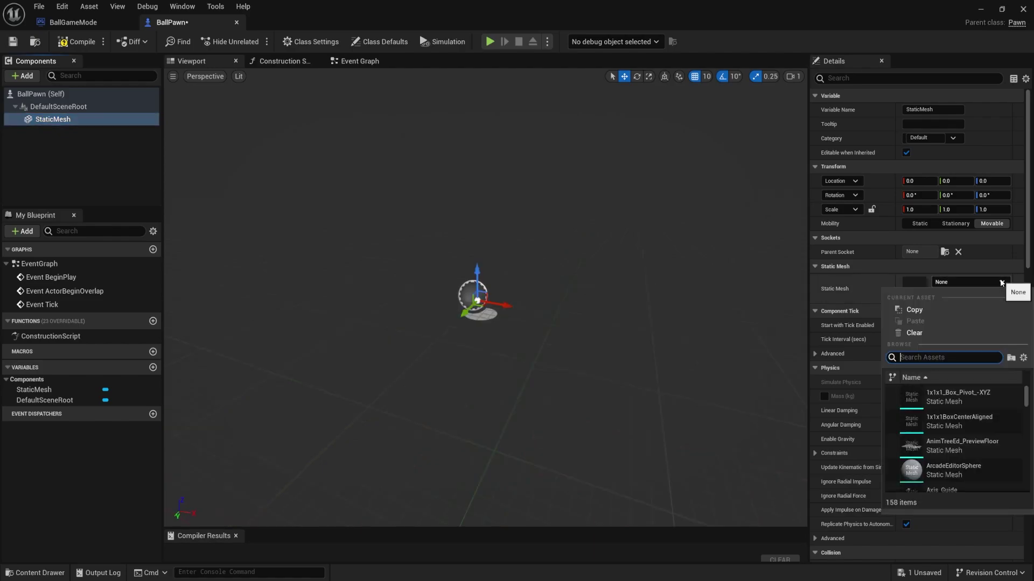
scroll(952, 446, down, 5)
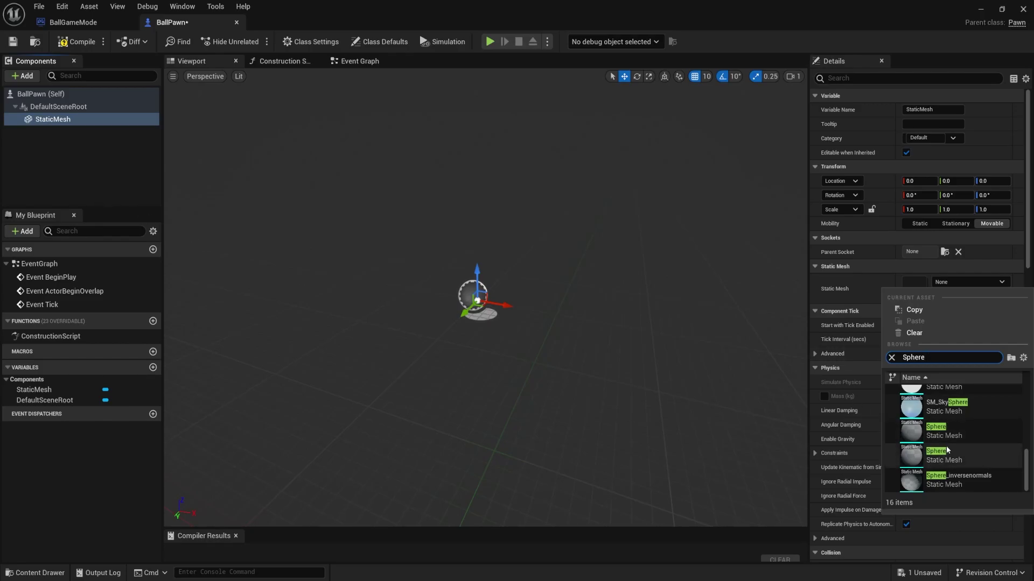
scroll(939, 481, up, 3)
scroll(938, 476, down, 3)
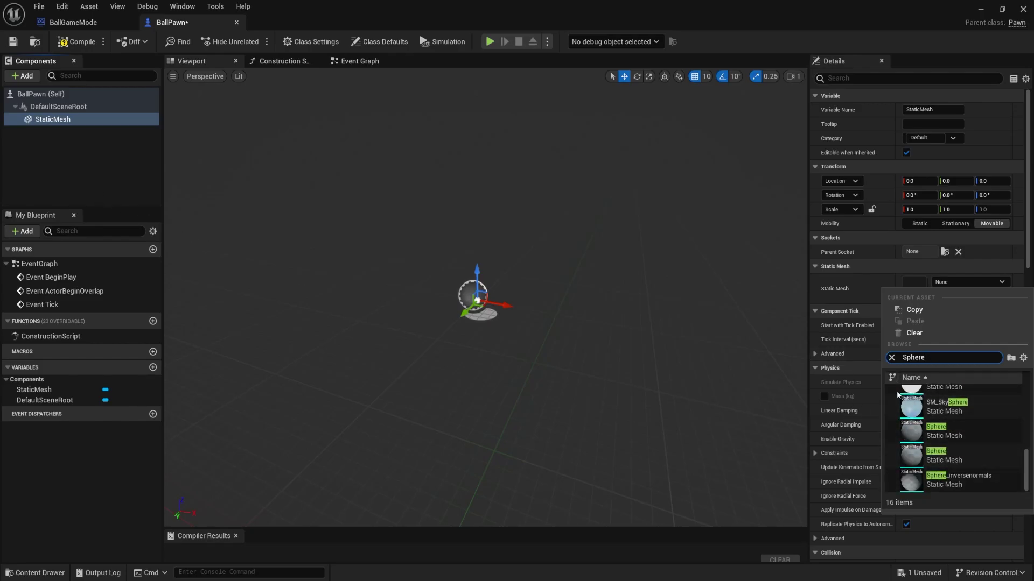
click(76, 110)
click(67, 157)
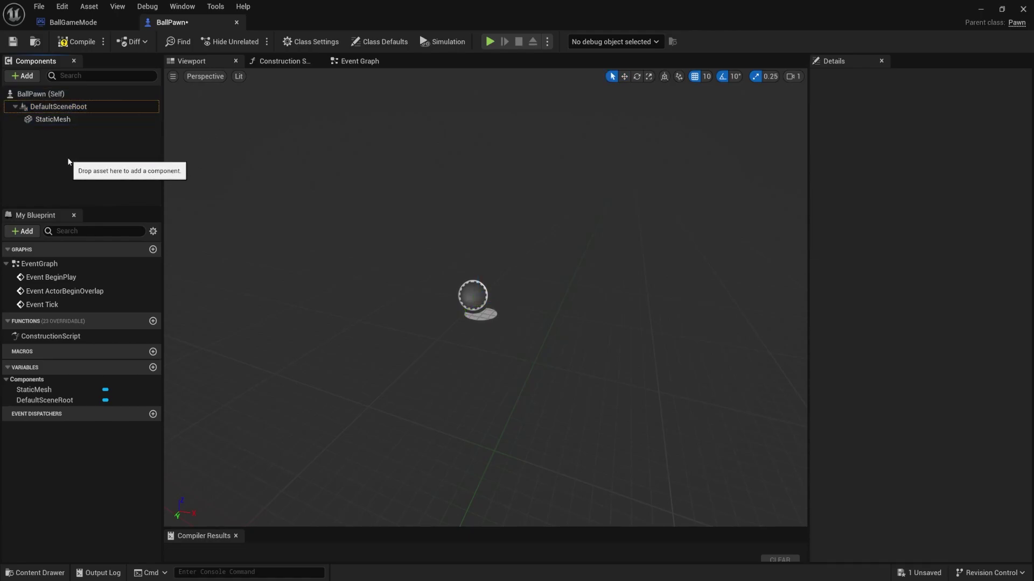
Step: Delete the StaticMesh component and add a Sphere component under DefaultSceneRoot instead, keeping the default name Sphere
click(59, 119)
key(Delete)
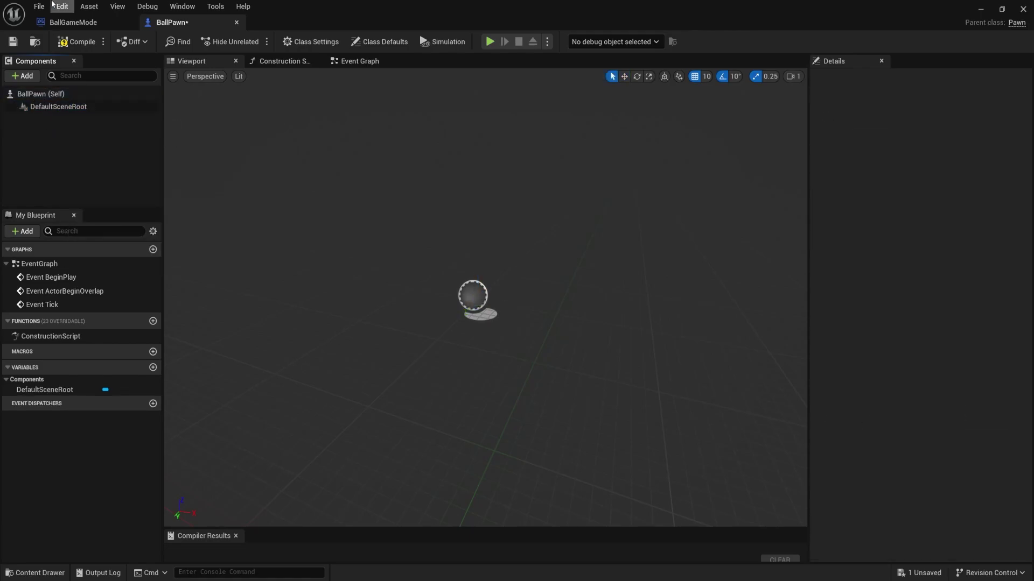
click(25, 78)
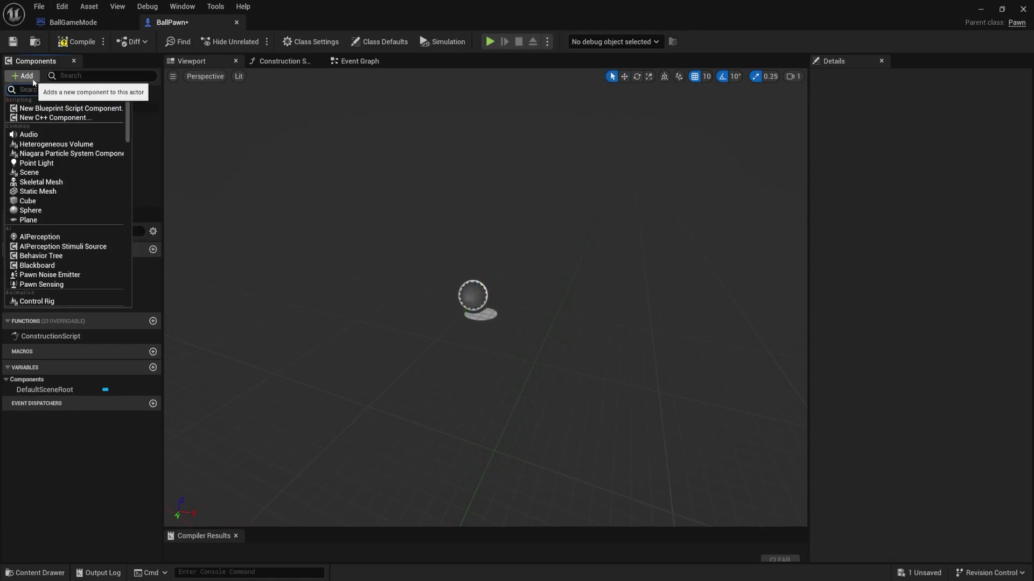
click(66, 210)
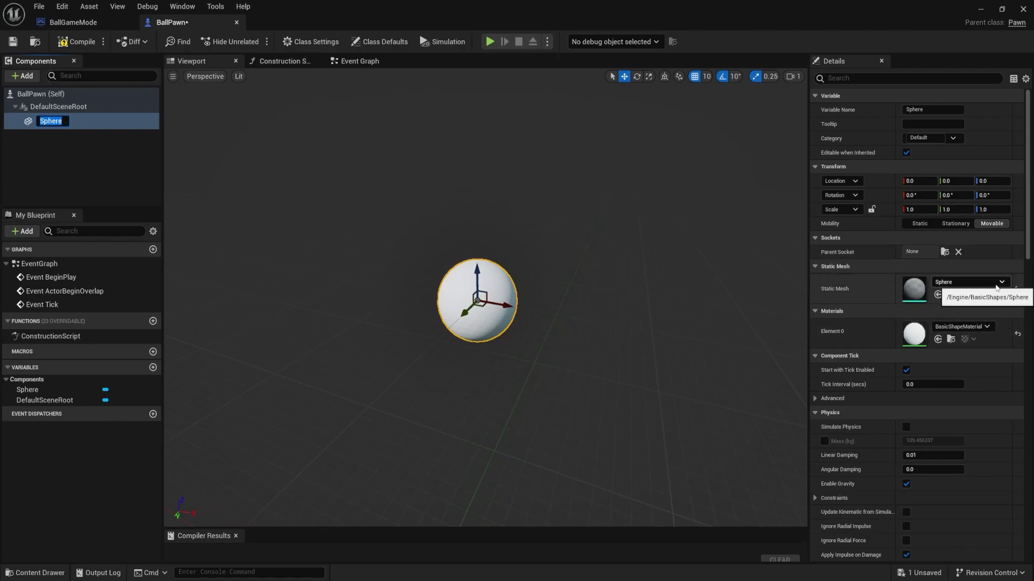
Step: Assign the M_Tech_Hex_Tile_Pulse material to Element 0 of the Sphere component, finding it with the search text "M_Tech"
click(975, 327)
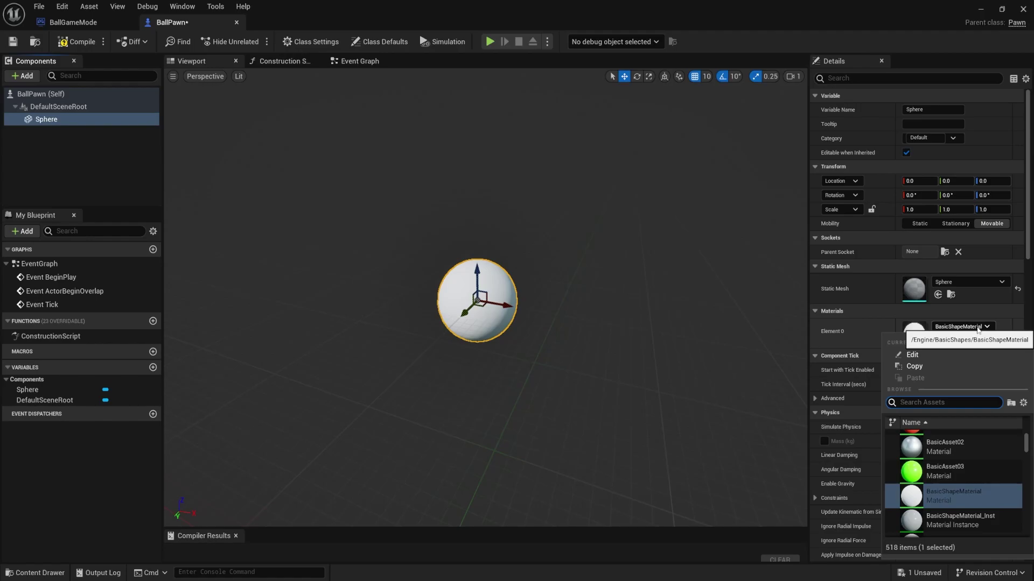
text(M_Tech)
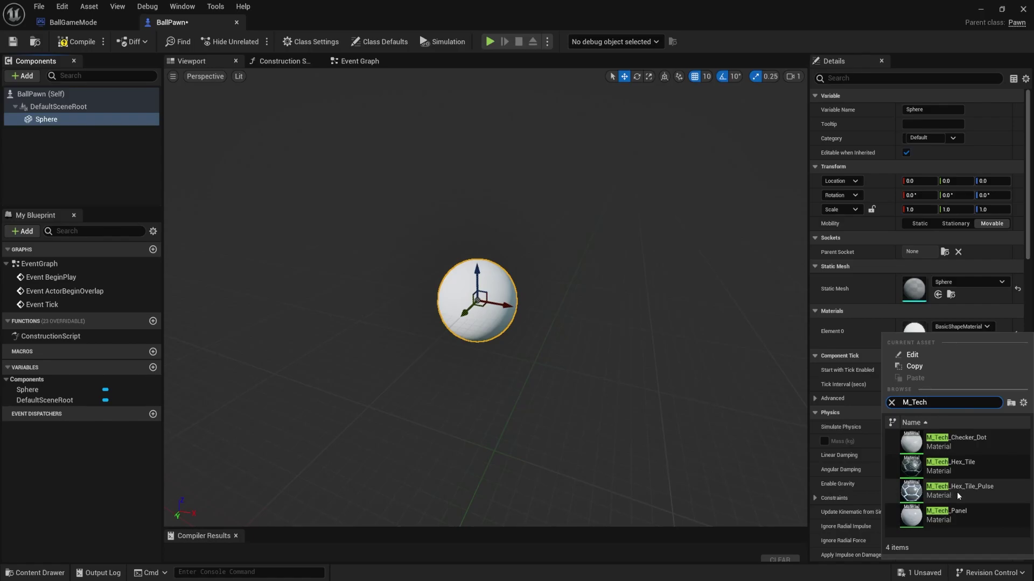
click(965, 490)
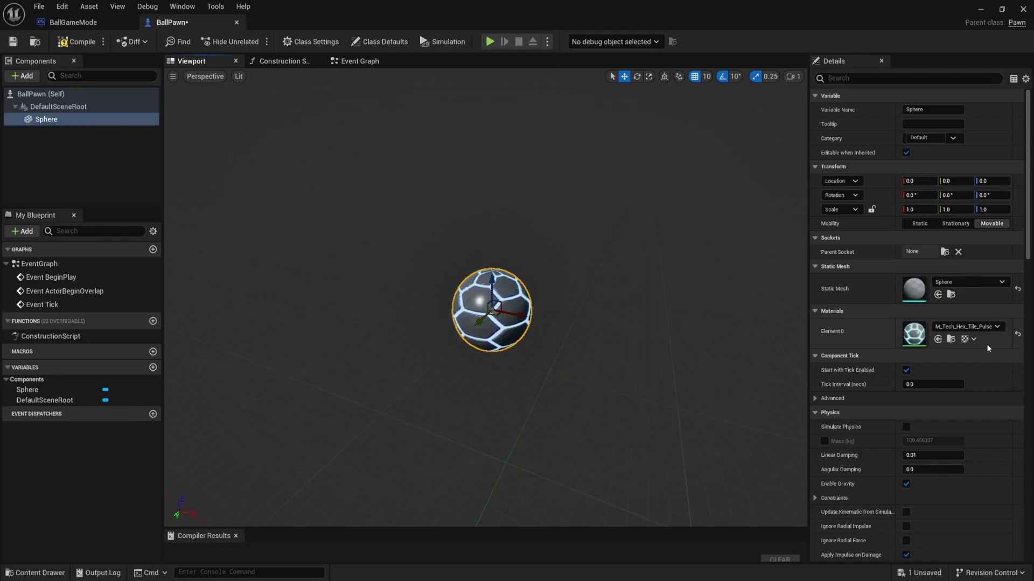
right_drag(594, 338, 589, 340)
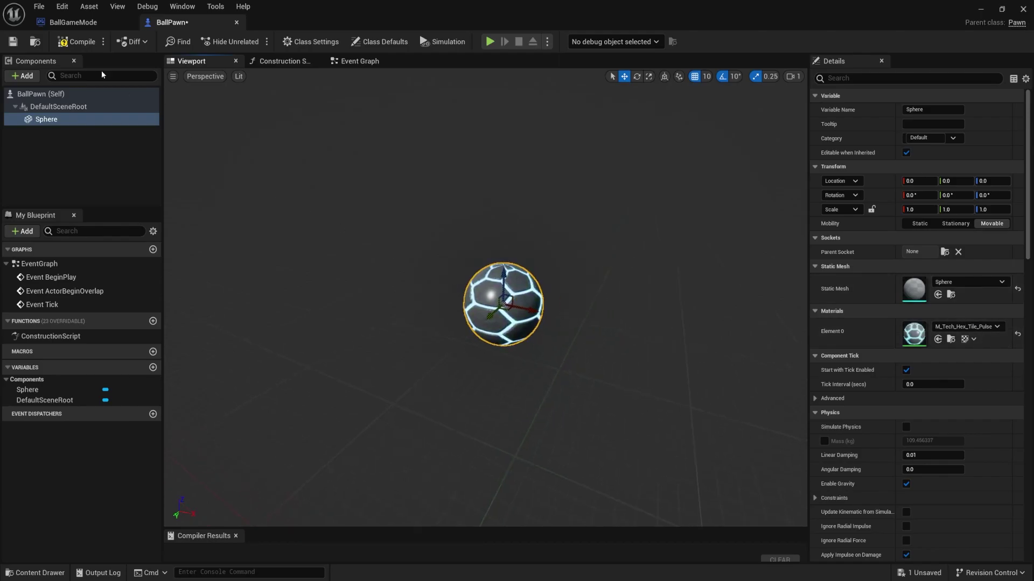
Step: Compile and save the BallPawn Blueprint, and look at the textured ball in its viewport
click(78, 42)
click(14, 42)
right_drag(345, 227, 379, 233)
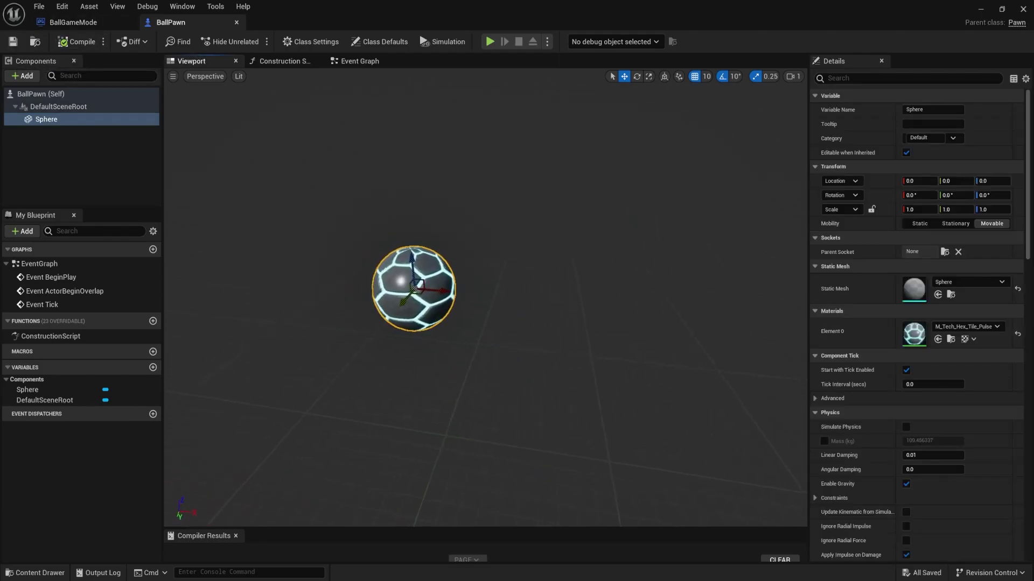
right_drag(492, 310, 478, 308)
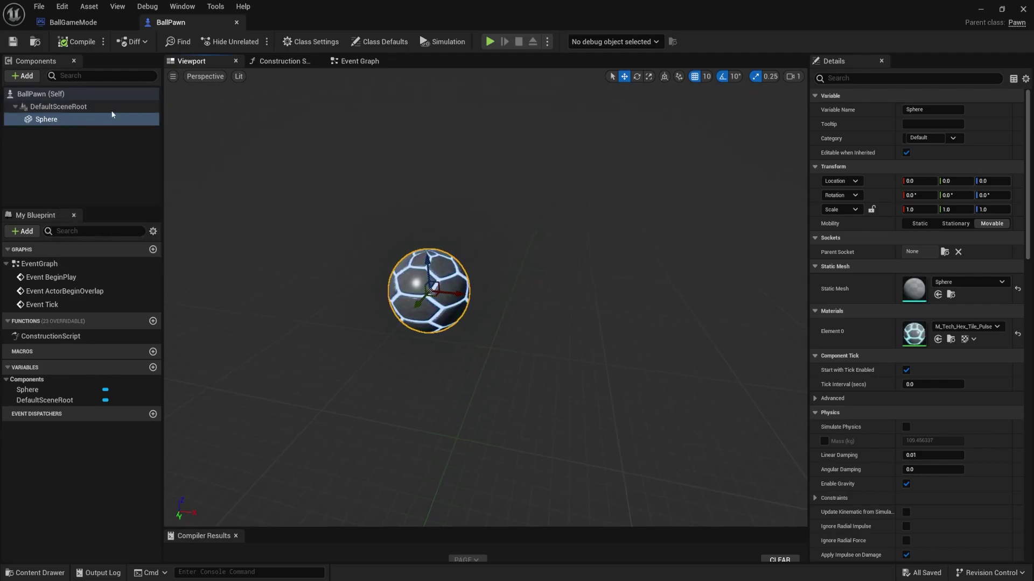
Step: Add an Audio component under DefaultSceneRoot and move it away from the ball in the viewport
click(51, 154)
click(22, 75)
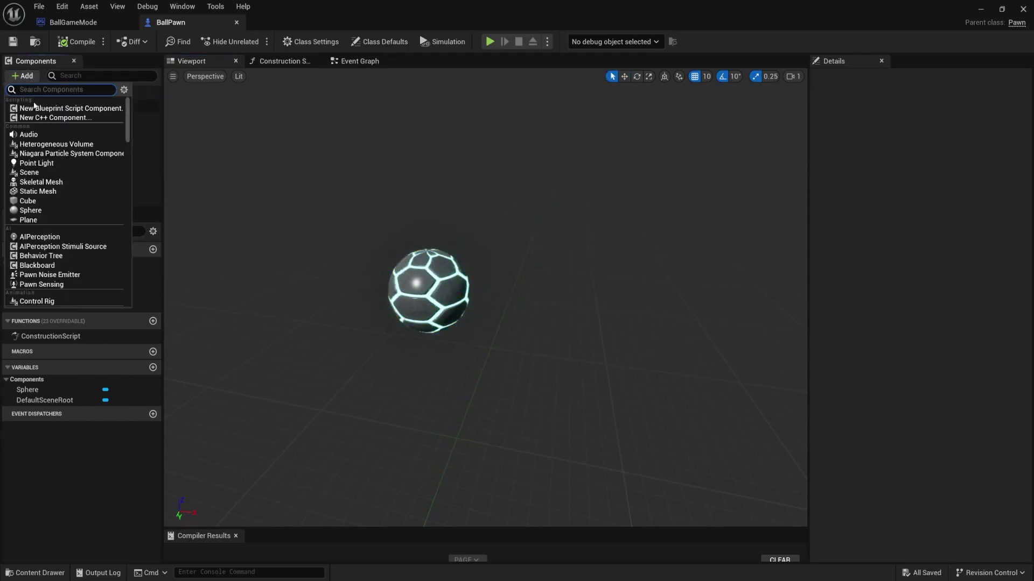
click(32, 134)
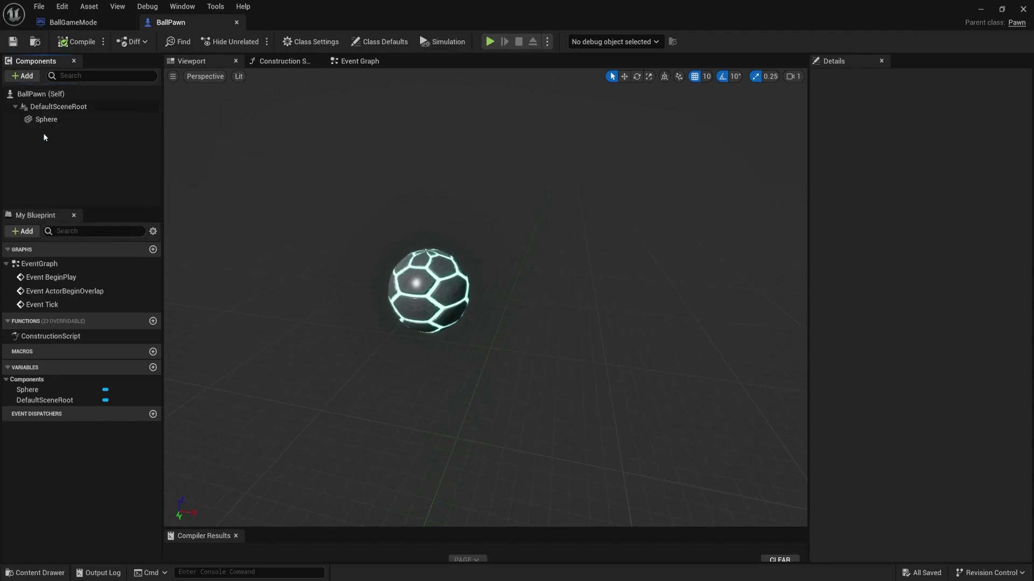
drag(485, 277, 563, 168)
Step: Move the Sphere component along the X axis to -190, away from the scene root, and select DefaultSceneRoot
click(438, 267)
drag(459, 300, 323, 281)
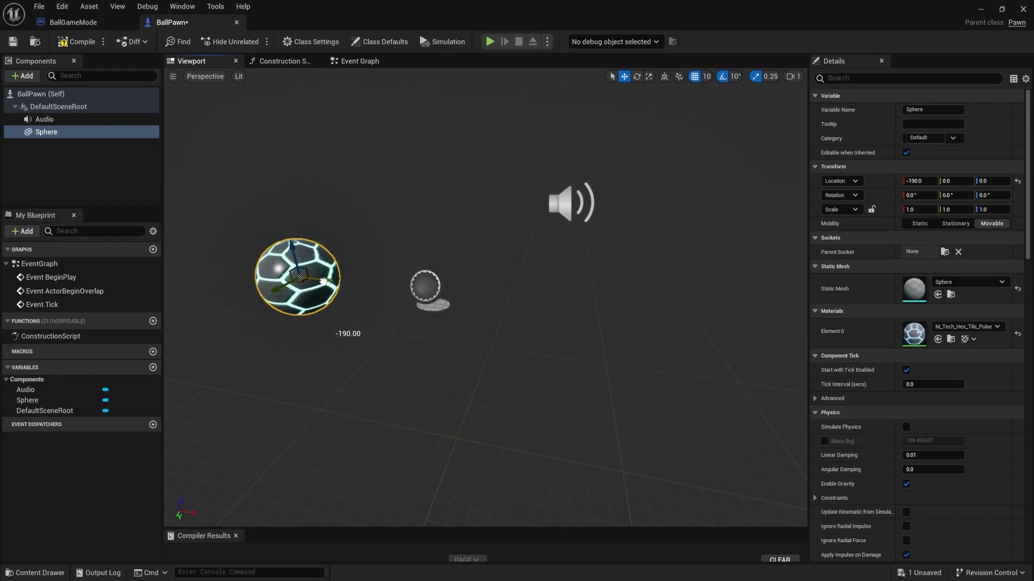
click(401, 280)
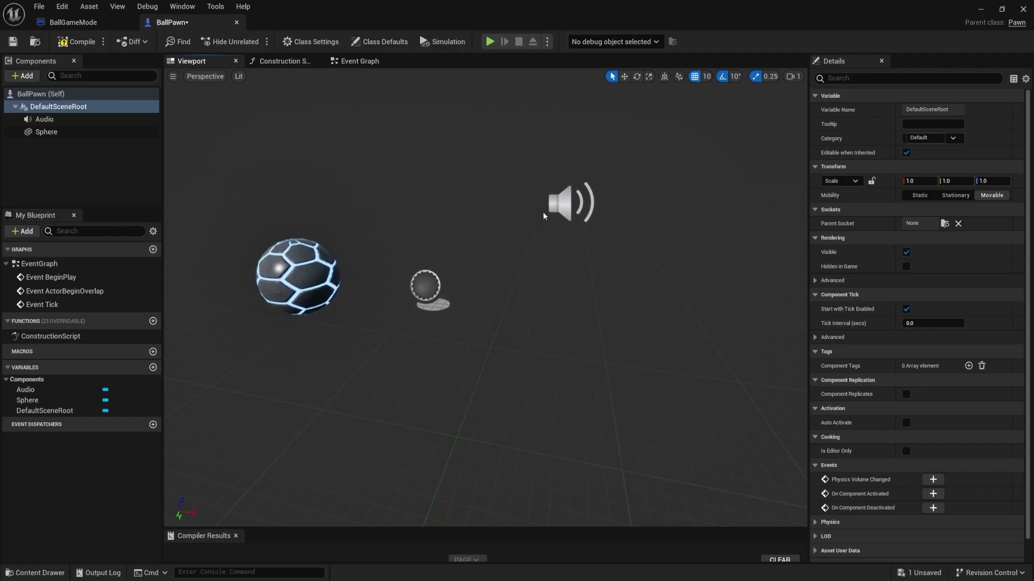
Step: Delete the Audio component and set the Sphere component's X location back to 0
click(568, 203)
key(Delete)
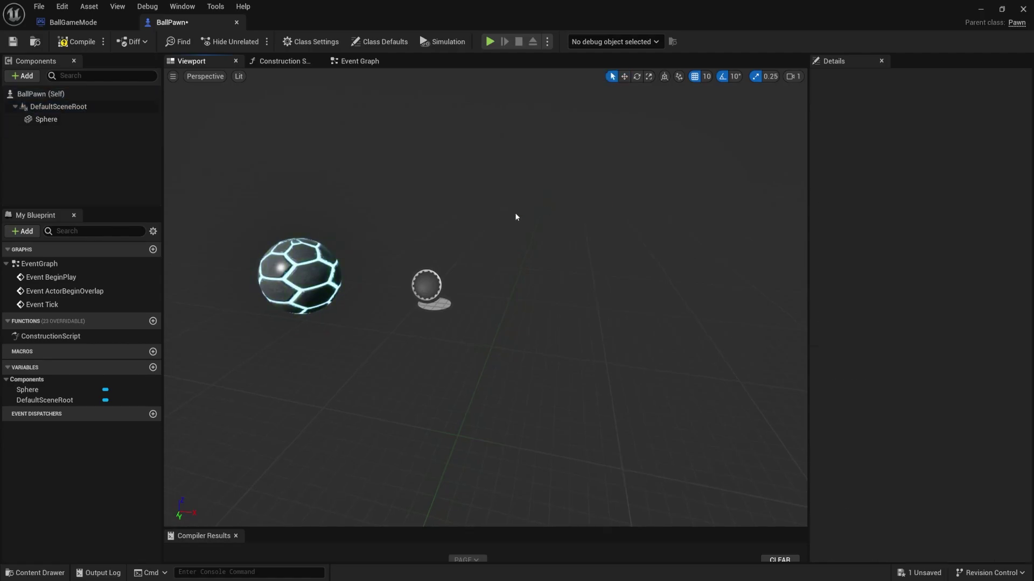
click(60, 120)
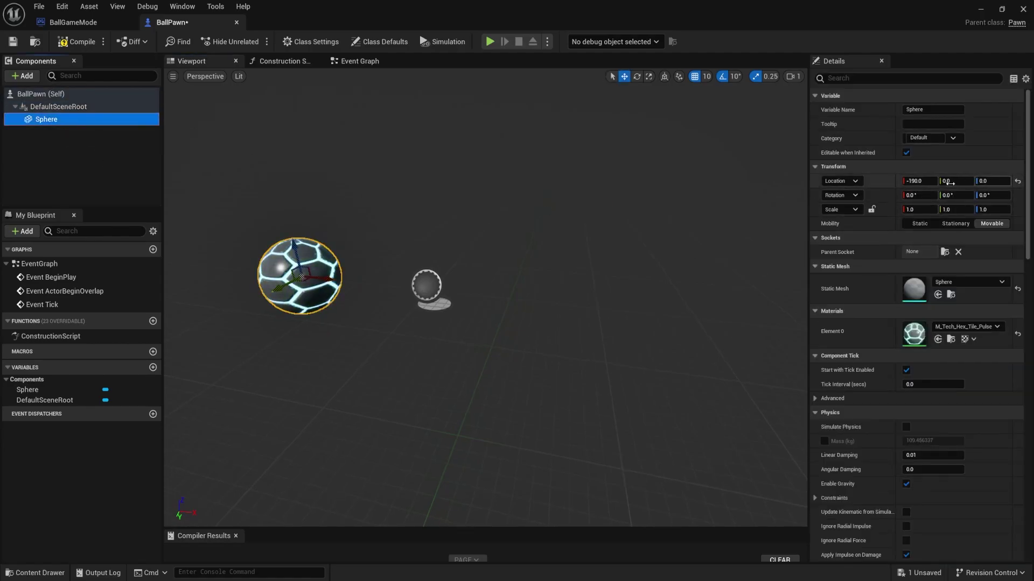
click(922, 181)
text(0)
key(Tab)
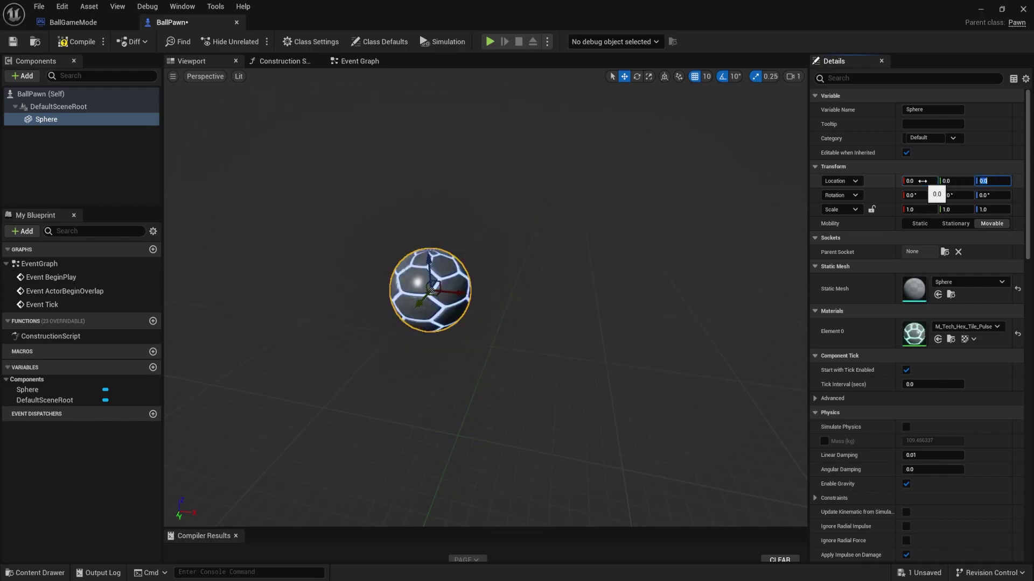
Step: Replace DefaultSceneRoot with the Sphere component so that the Sphere is the root of BallPawn
right_drag(390, 125, 369, 138)
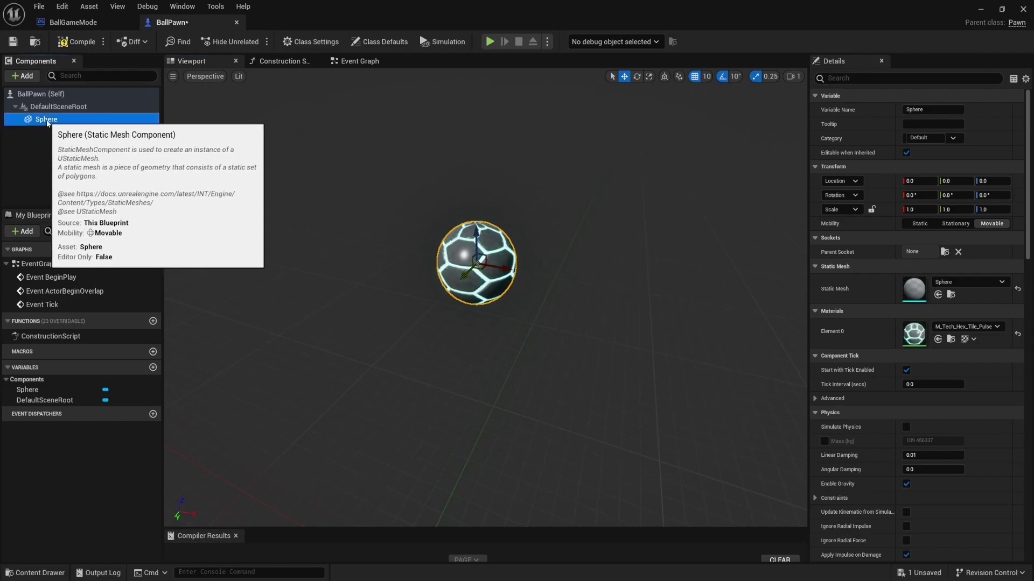
drag(43, 121, 65, 108)
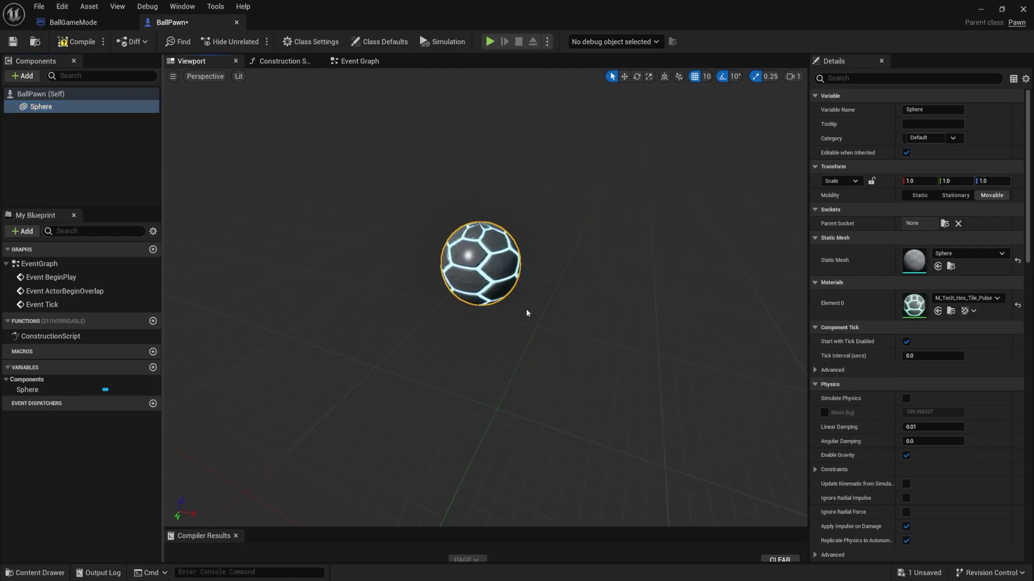
mouse_move(526, 313)
right_down()
mouse_move(570, 291)
mouse_move(530, 344)
mouse_move(526, 323)
right_up()
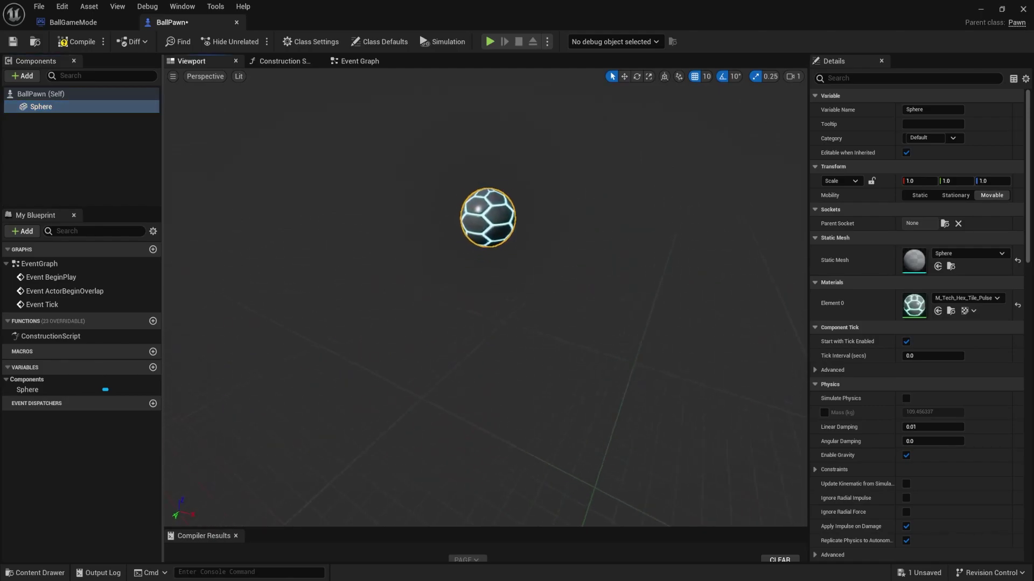
drag(537, 368, 526, 311)
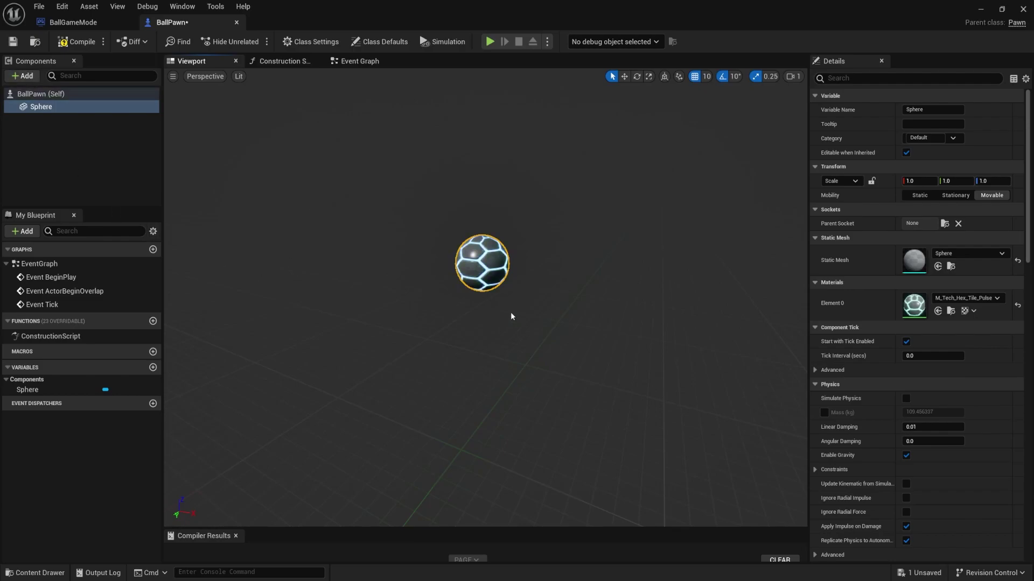
Step: Enable Simulate Physics on the Sphere component
scroll(877, 201, down, 4)
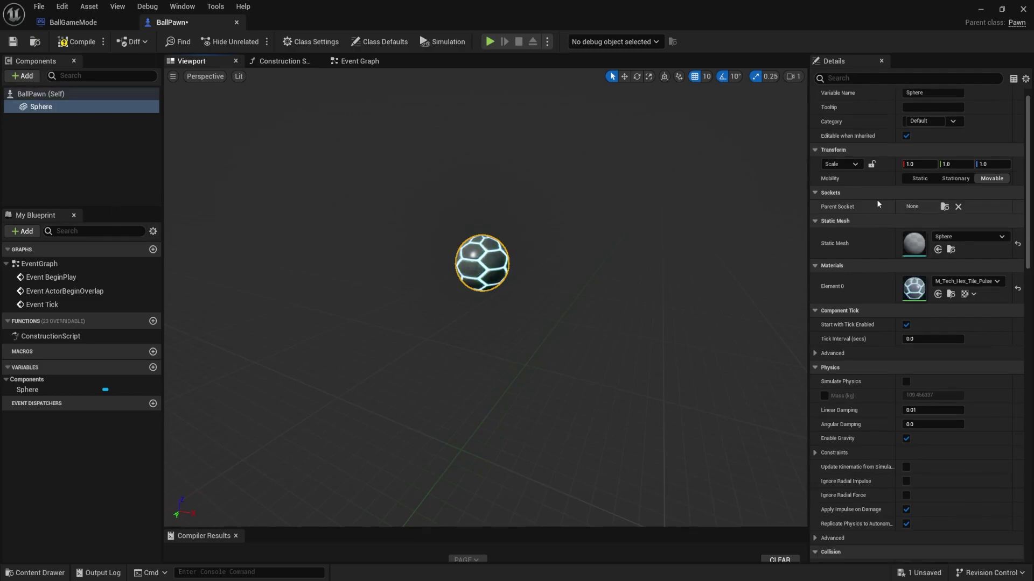
scroll(876, 203, down, 3)
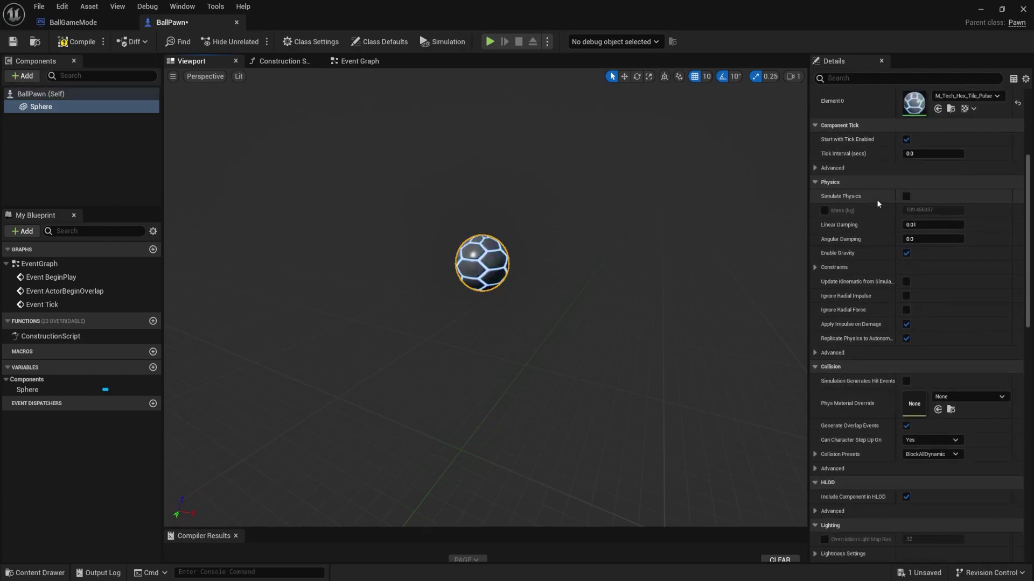
click(906, 197)
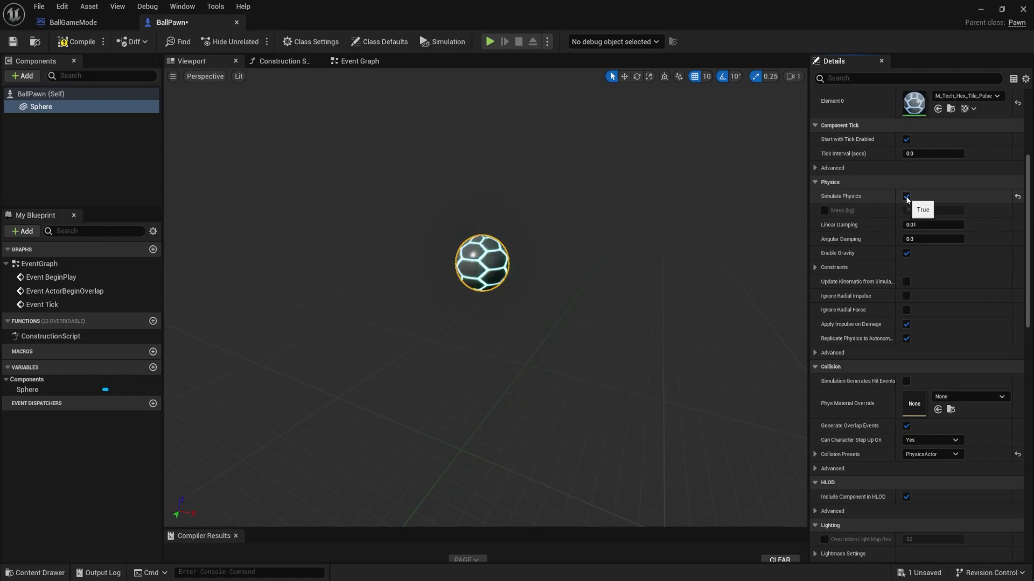
Step: Set the Sphere component's collision preset to Pawn and review its collision responses
scroll(879, 260, down, 5)
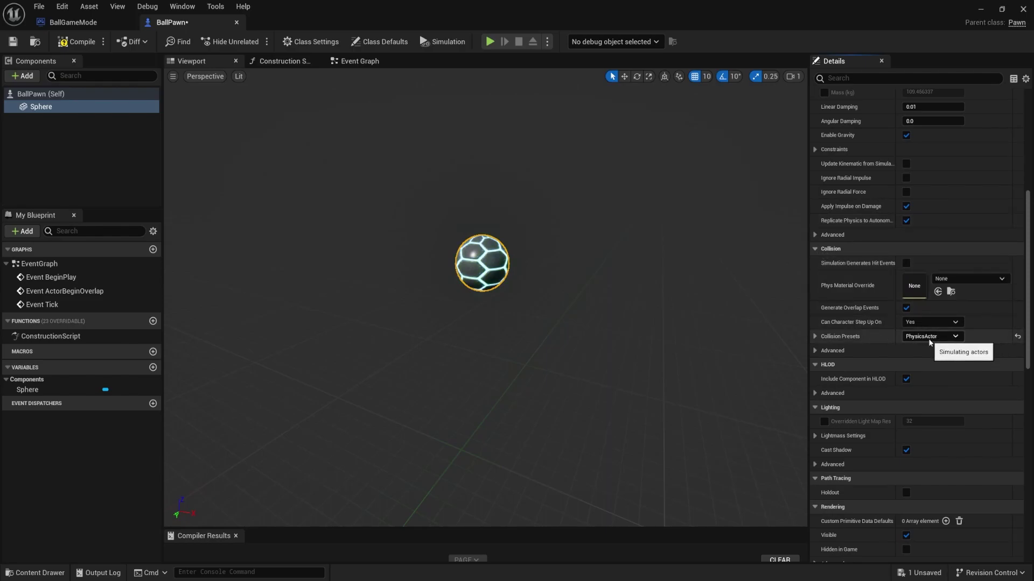
click(944, 337)
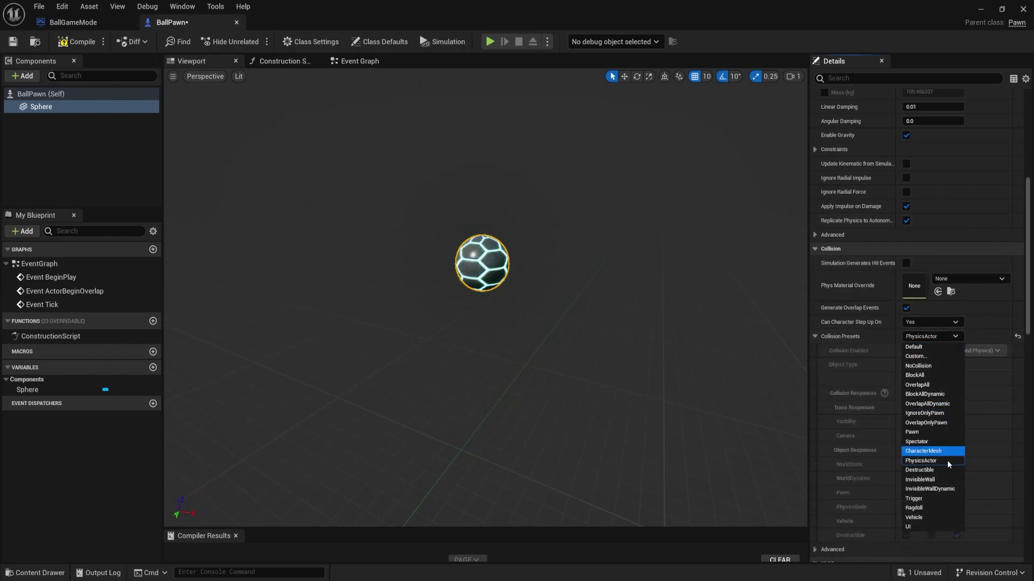
click(915, 432)
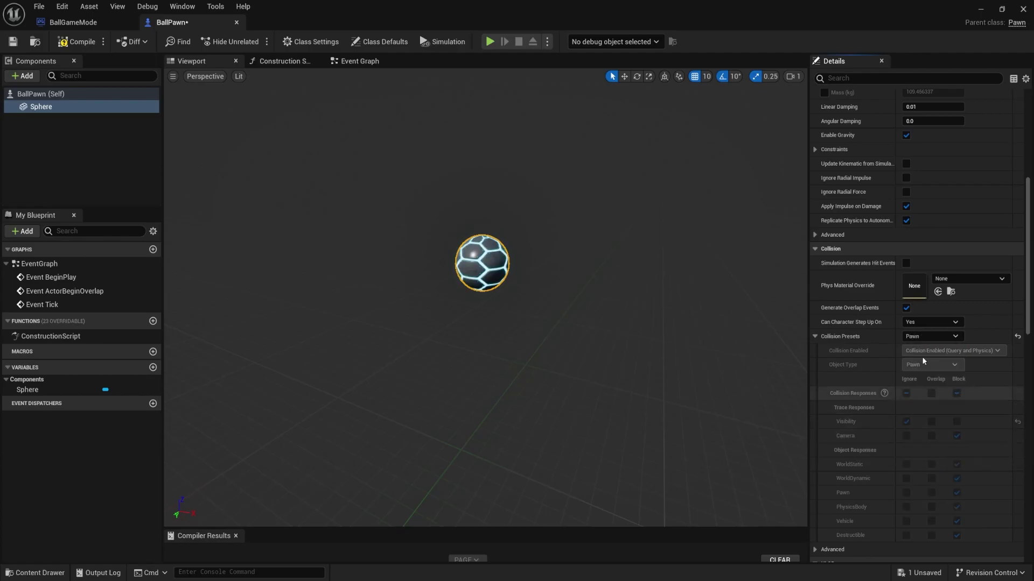
scroll(926, 397, down, 3)
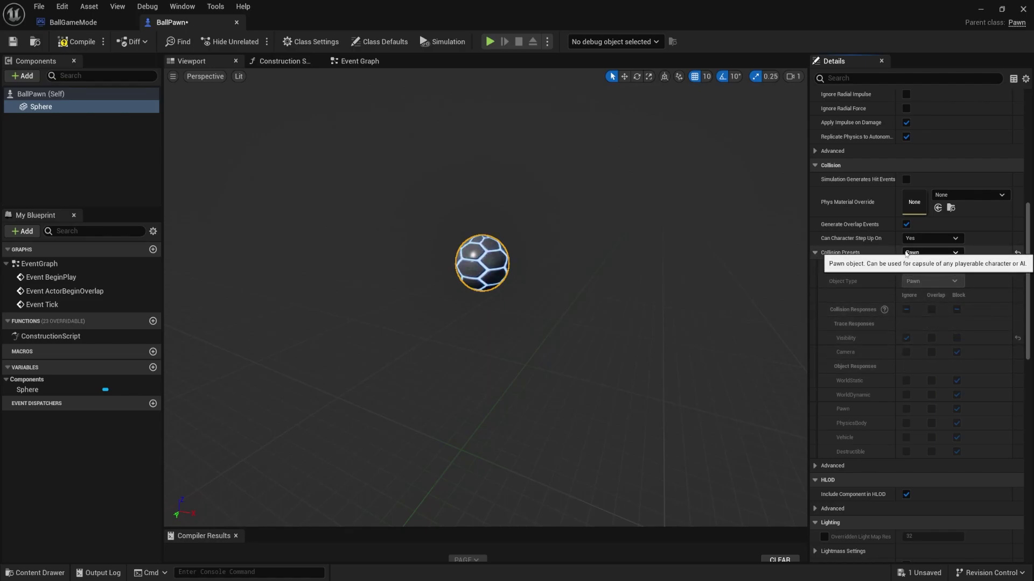
Step: Look through the Sphere's available collision presets, try Custom and set the preset back to Pawn
click(954, 253)
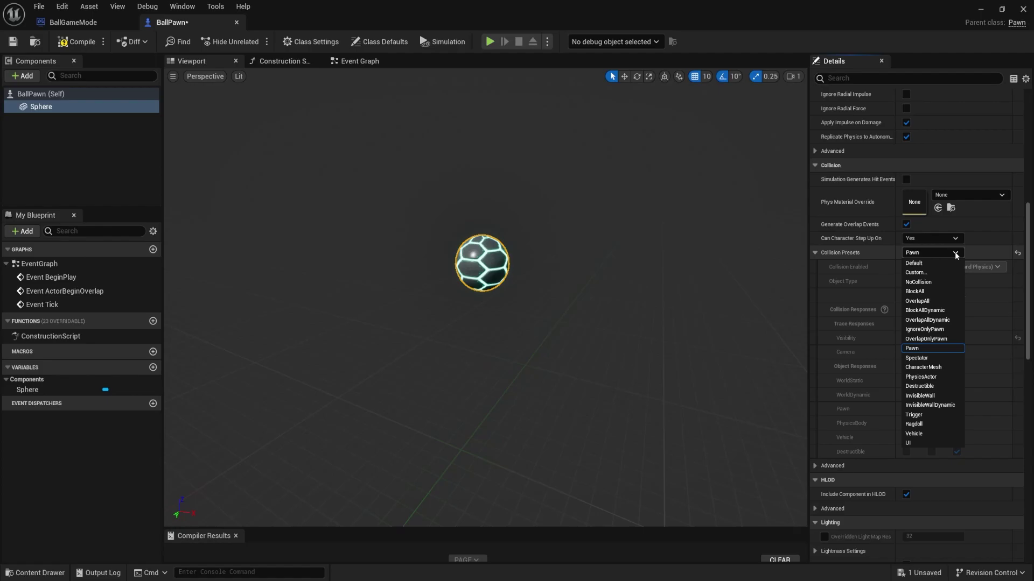
click(913, 254)
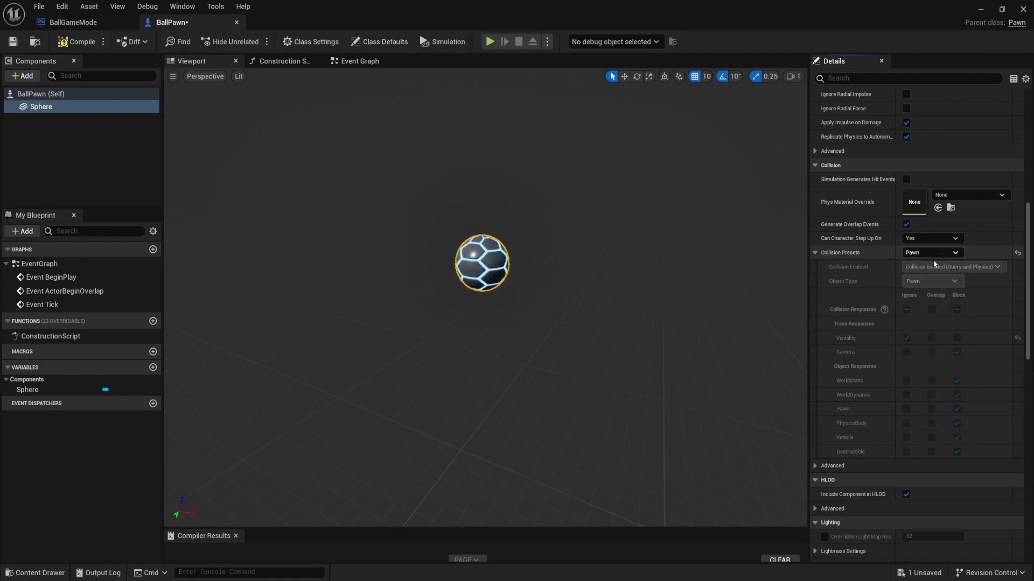
click(958, 253)
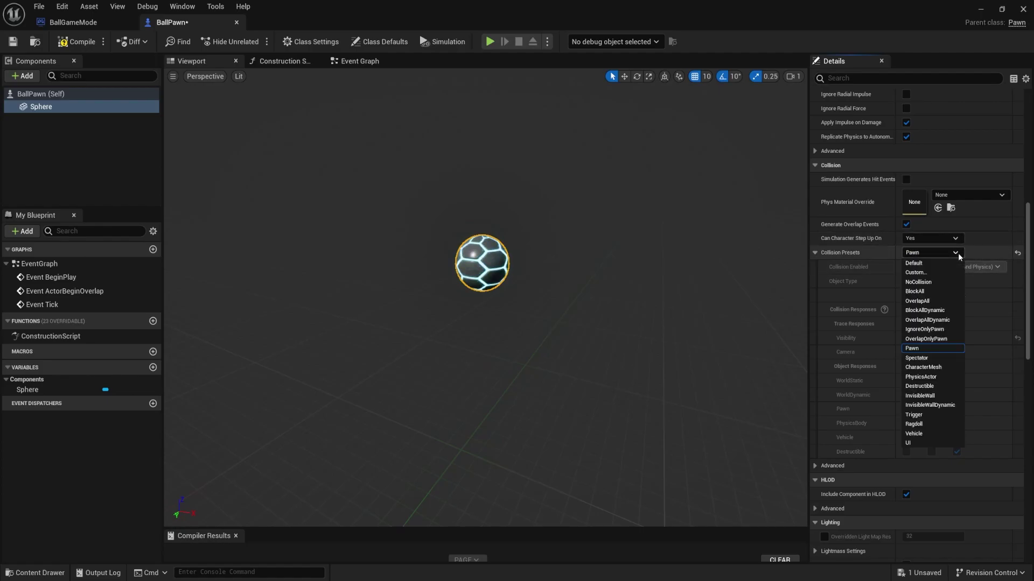
click(958, 253)
click(958, 253)
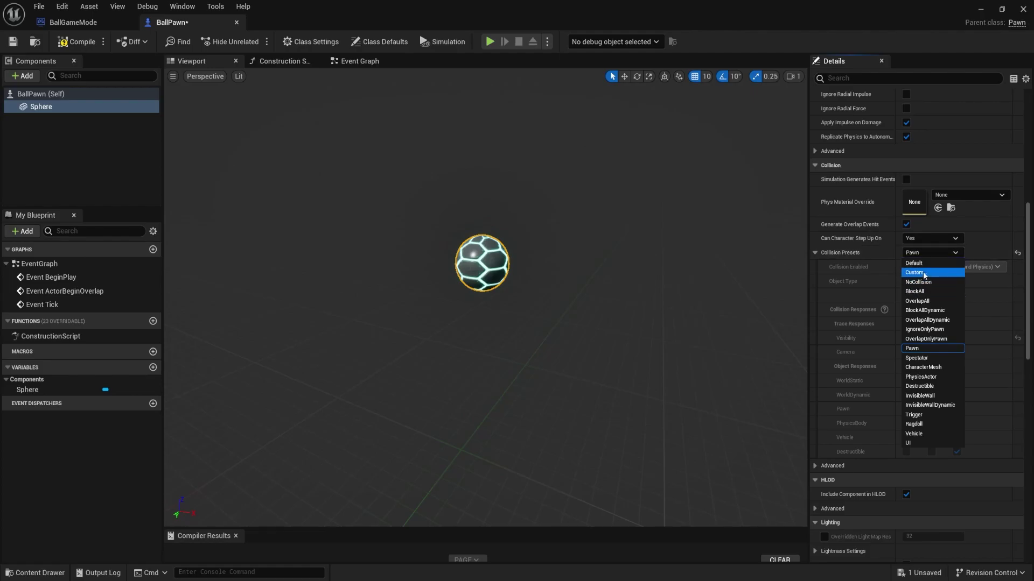
click(924, 274)
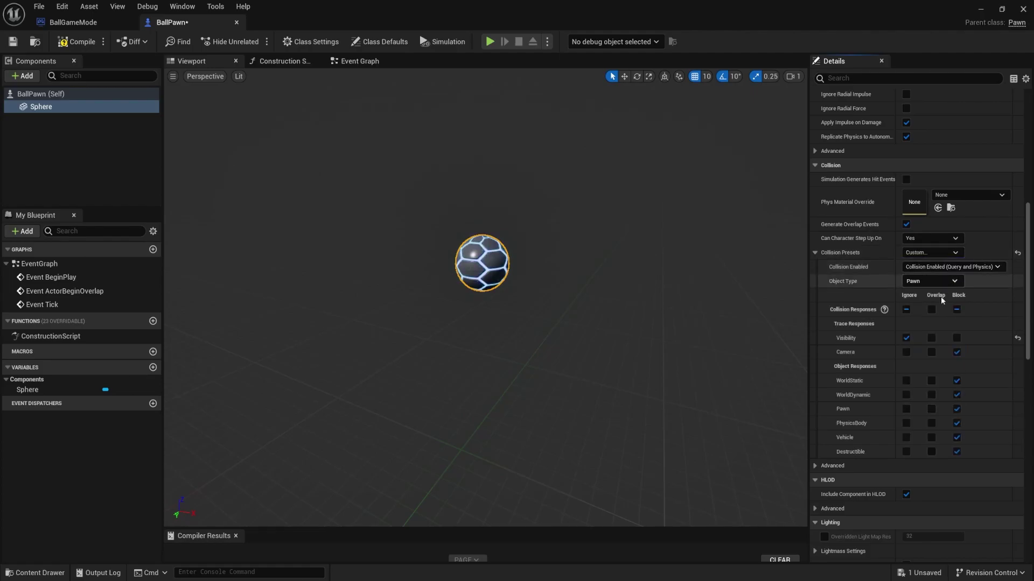
click(952, 253)
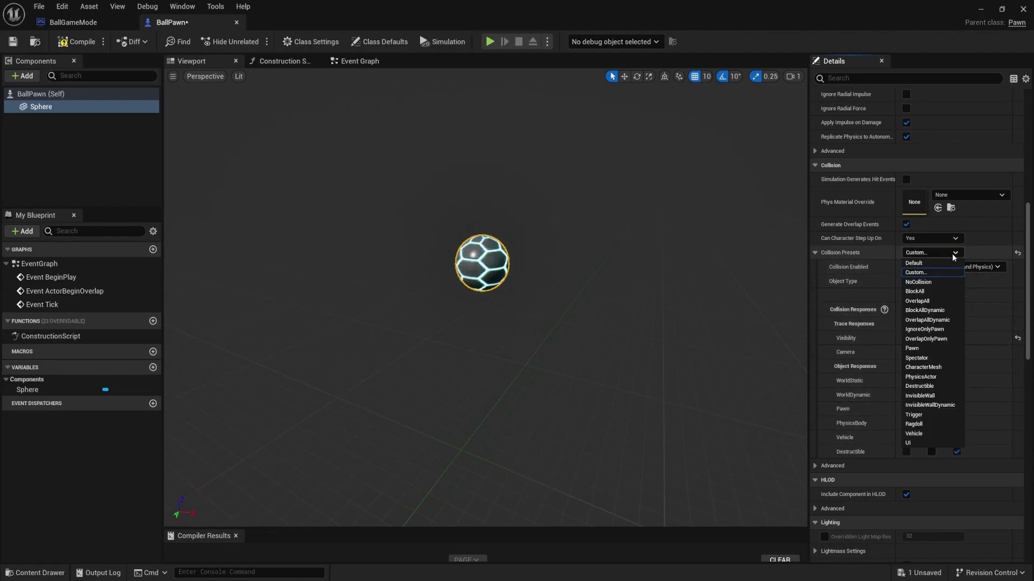
click(917, 350)
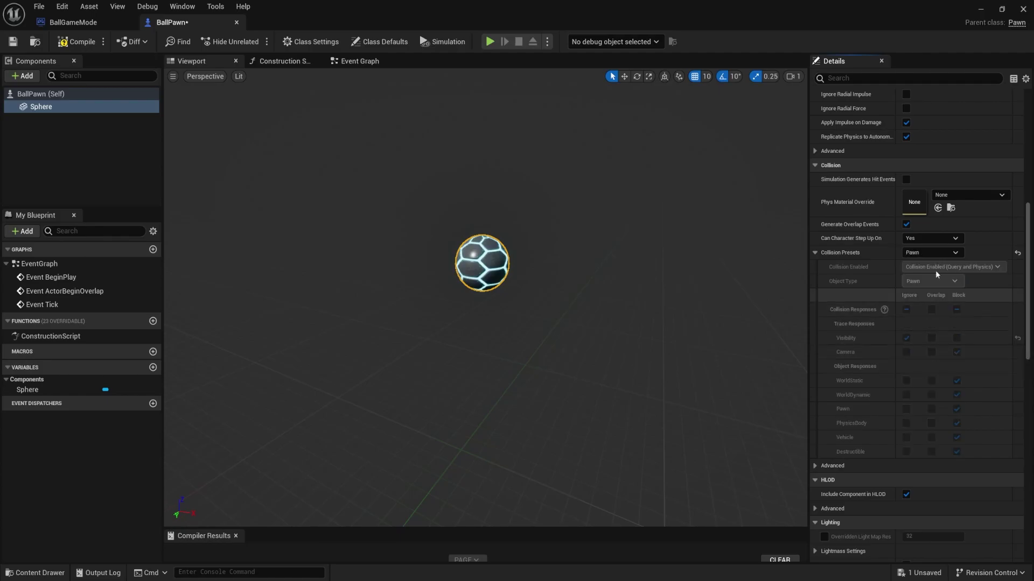
Step: Save the BallPawn Blueprint and minimize its editor window to return to the Sandbox level
click(12, 42)
click(979, 11)
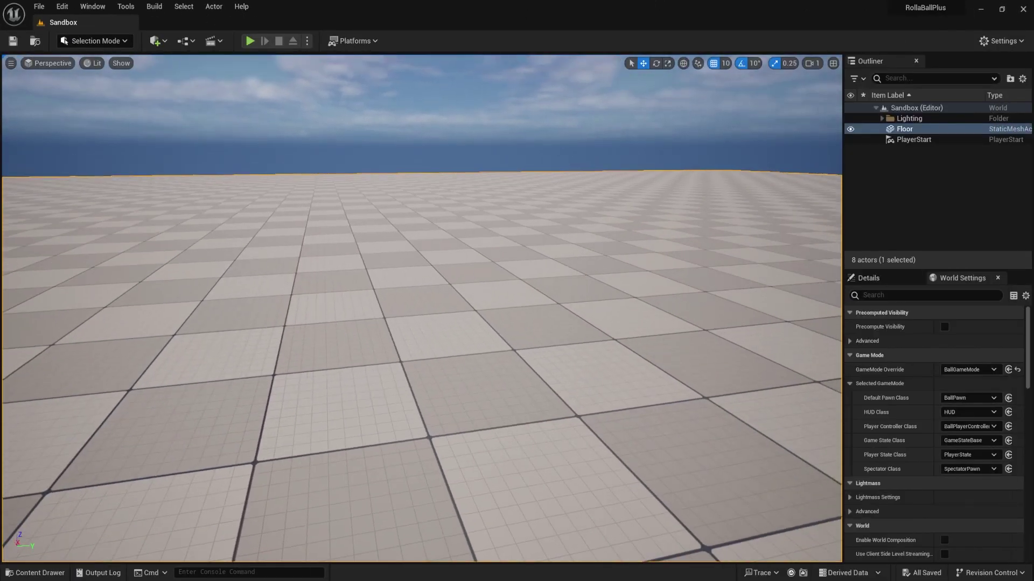
Step: Play-test the Sandbox level, stop the session and look at the PlayerStart's placement above the floor
click(249, 42)
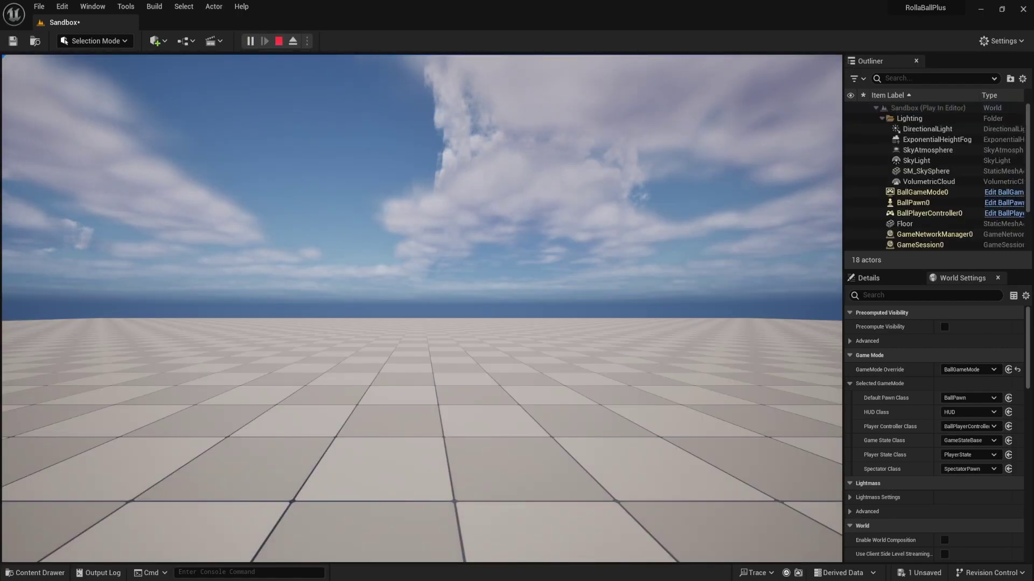
key(super)
click(770, 174)
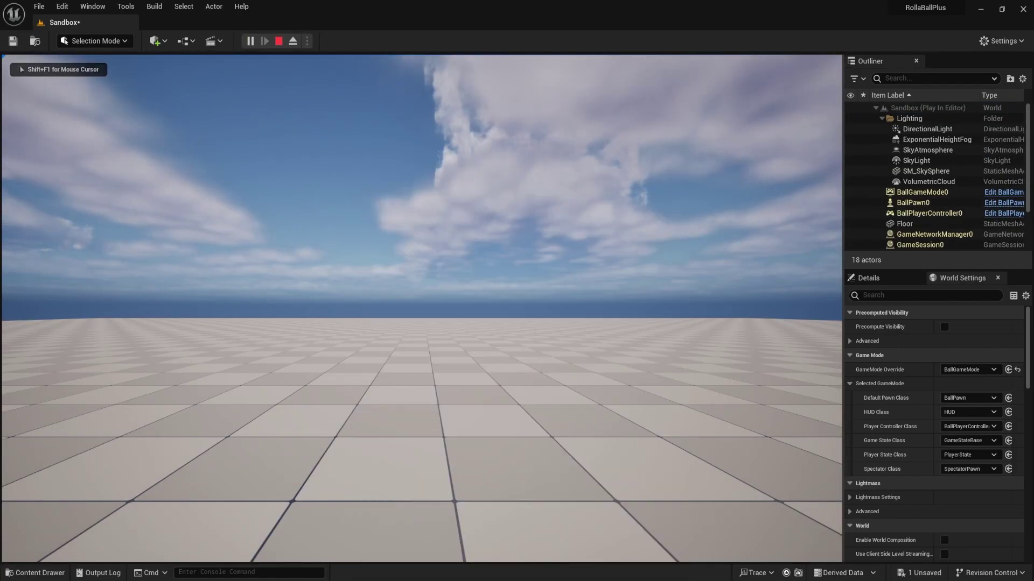
key(Escape)
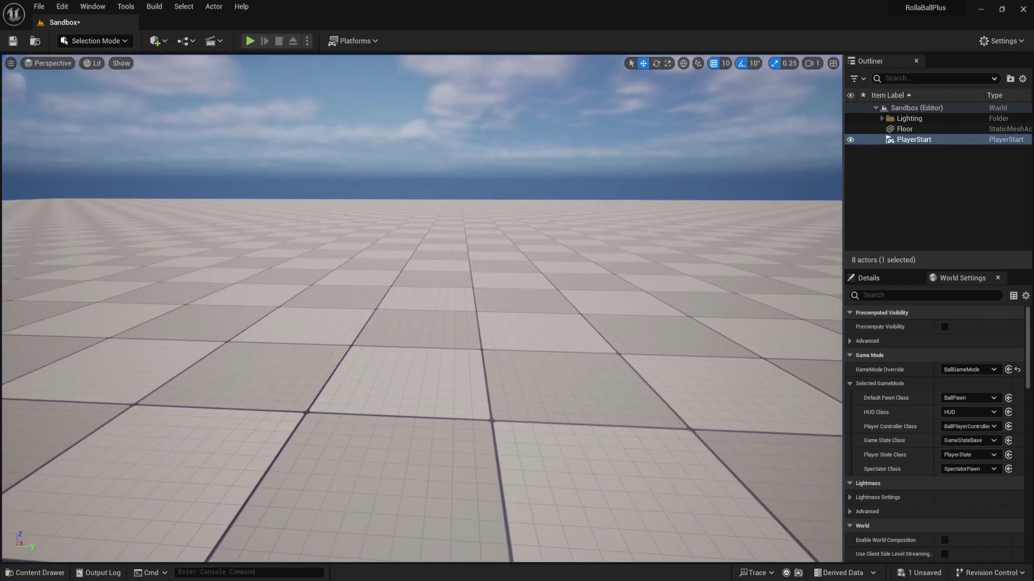
key(f)
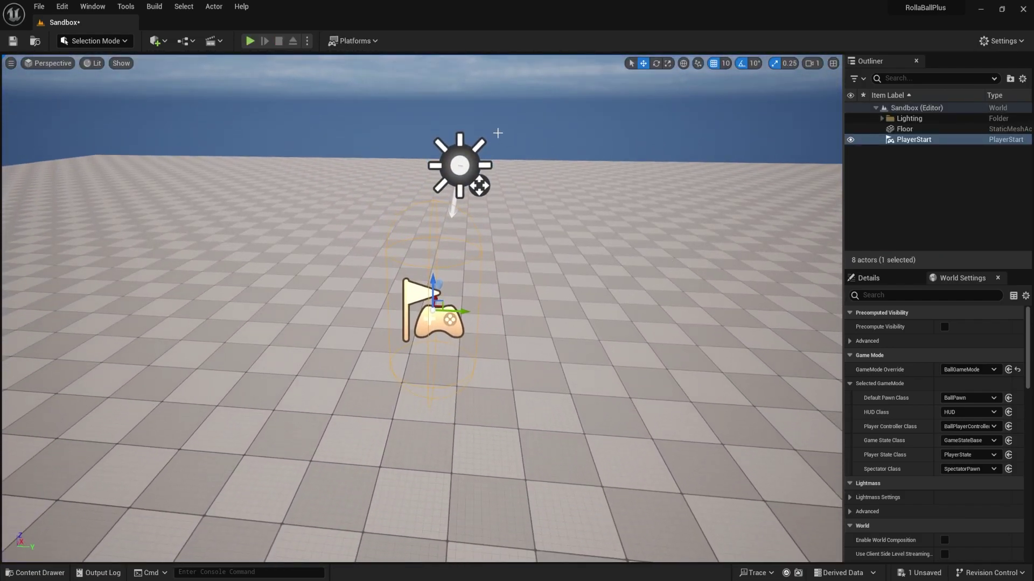
right_drag(439, 309, 426, 287)
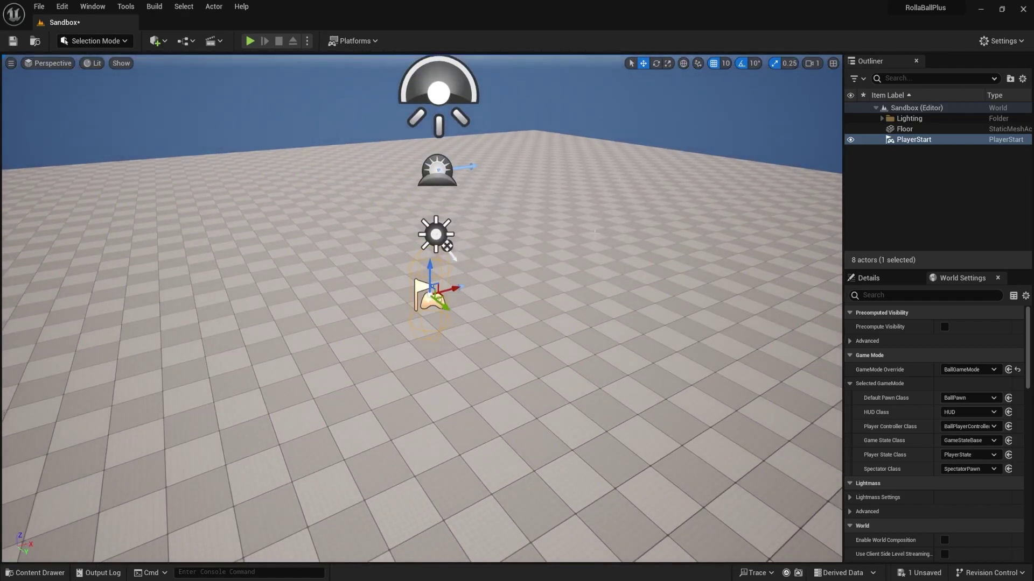
mouse_move(559, 238)
right_down()
mouse_move(565, 243)
mouse_move(559, 238)
right_up()
Step: Reopen the BallPawn Blueprint, set its Auto Possess Player to Player 0, and save it
key(ctrl+space)
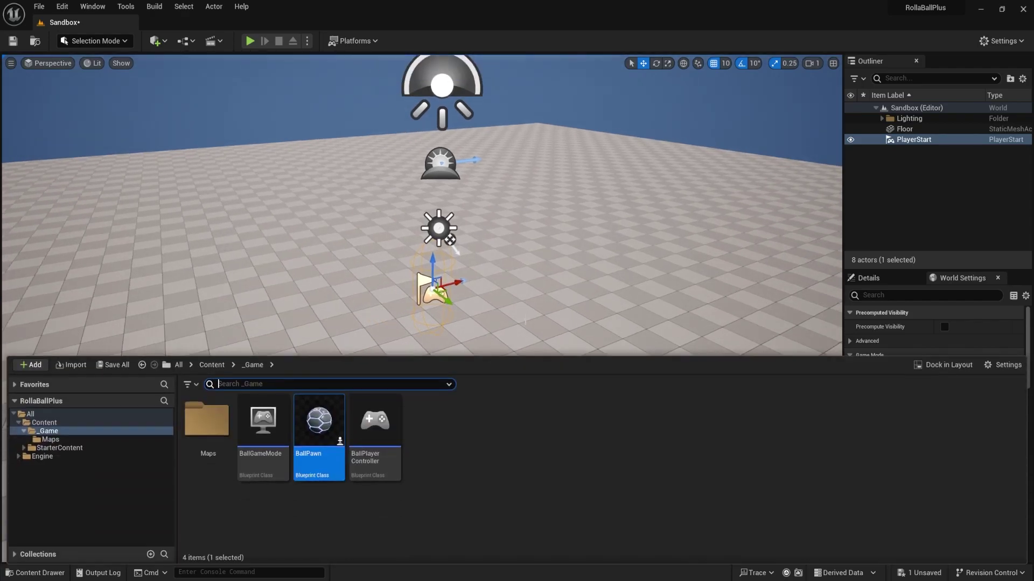
double_click(328, 472)
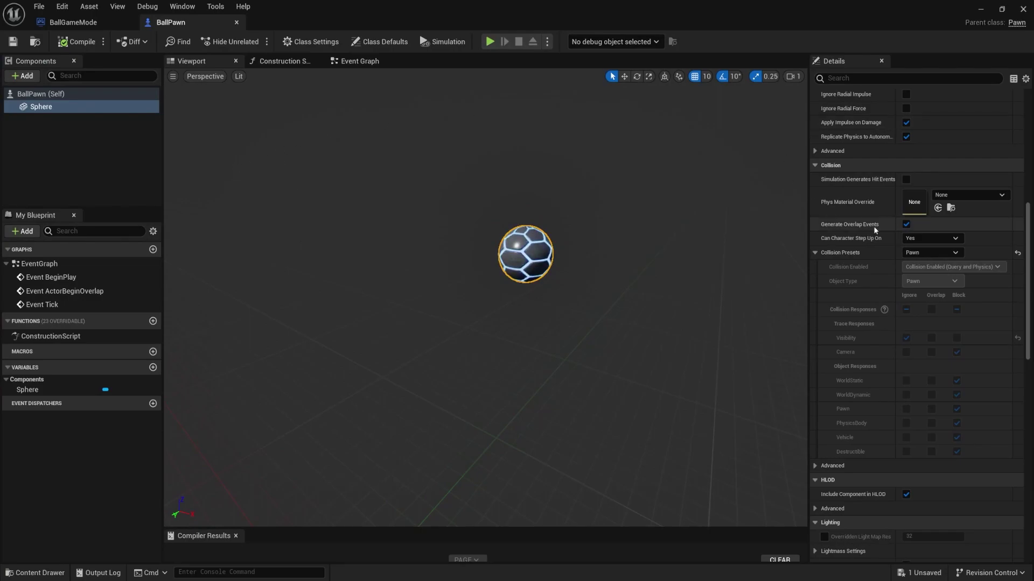
scroll(870, 220, down, 3)
click(37, 95)
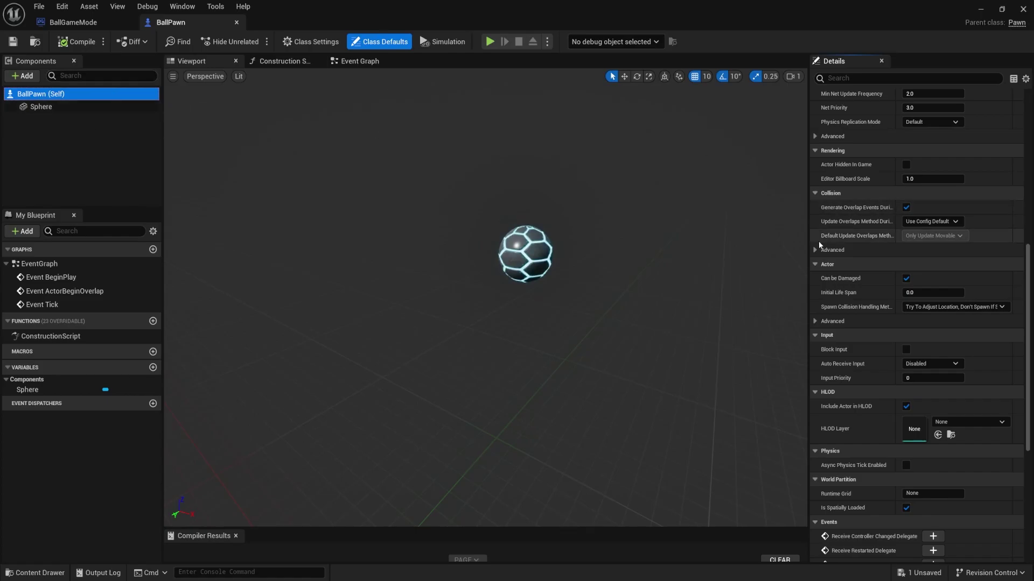
scroll(828, 218, up, 5)
scroll(831, 212, up, 2)
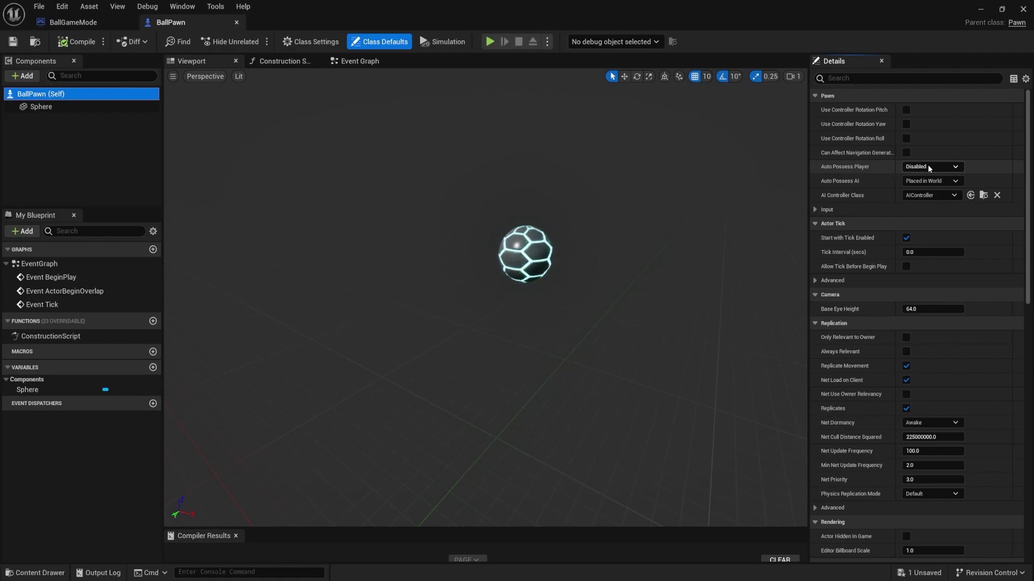
click(950, 167)
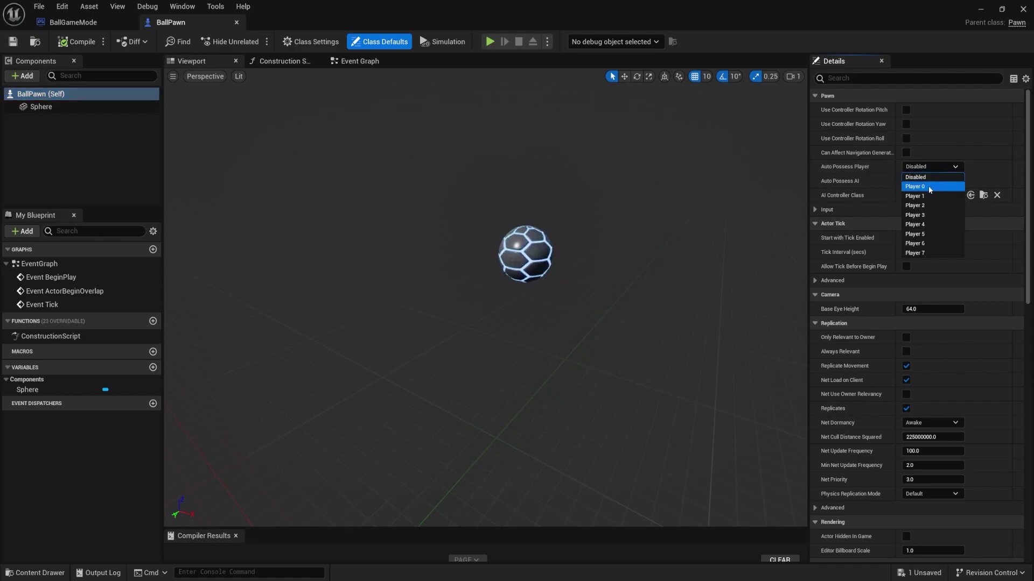
click(928, 186)
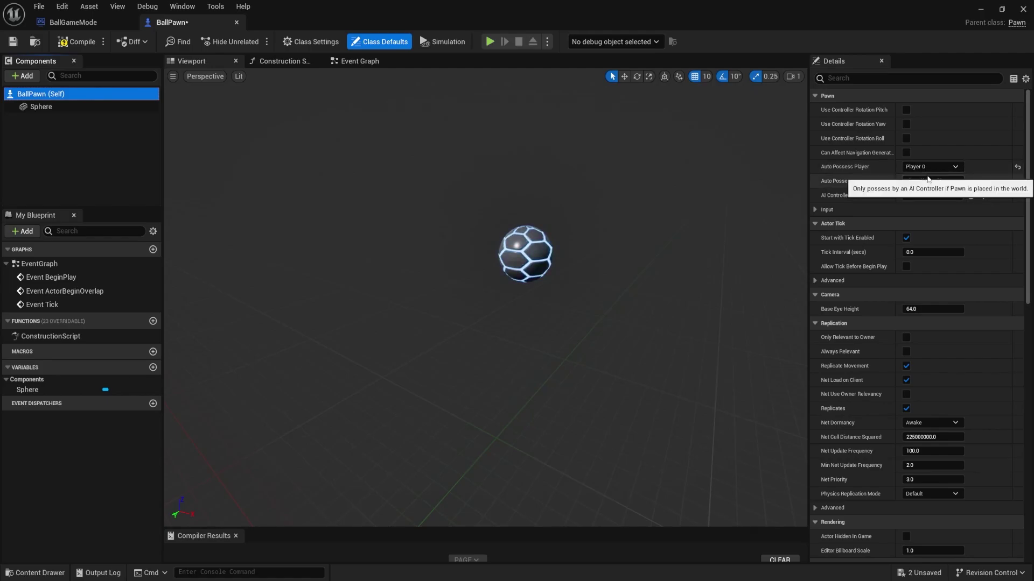
click(928, 167)
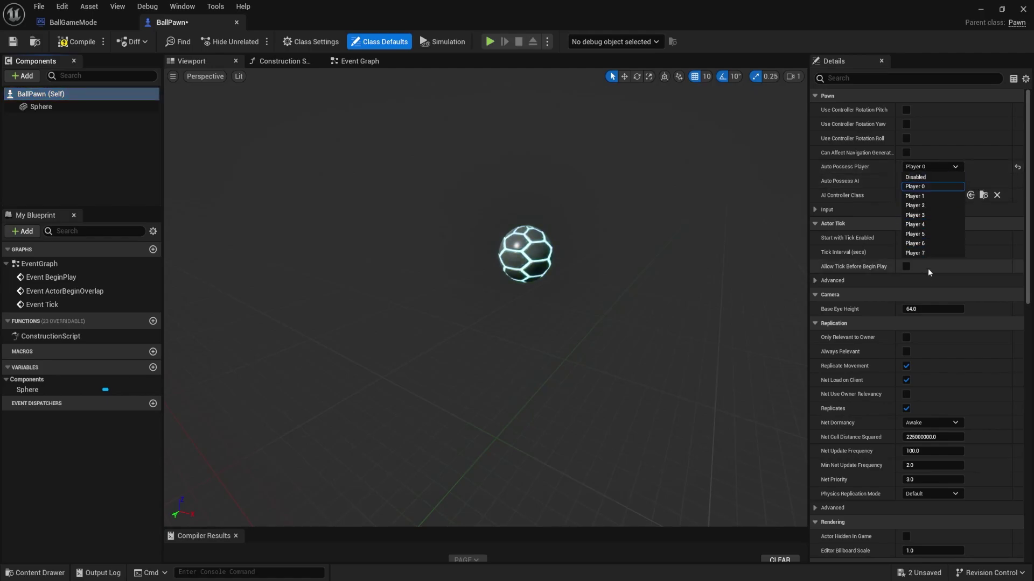
click(943, 168)
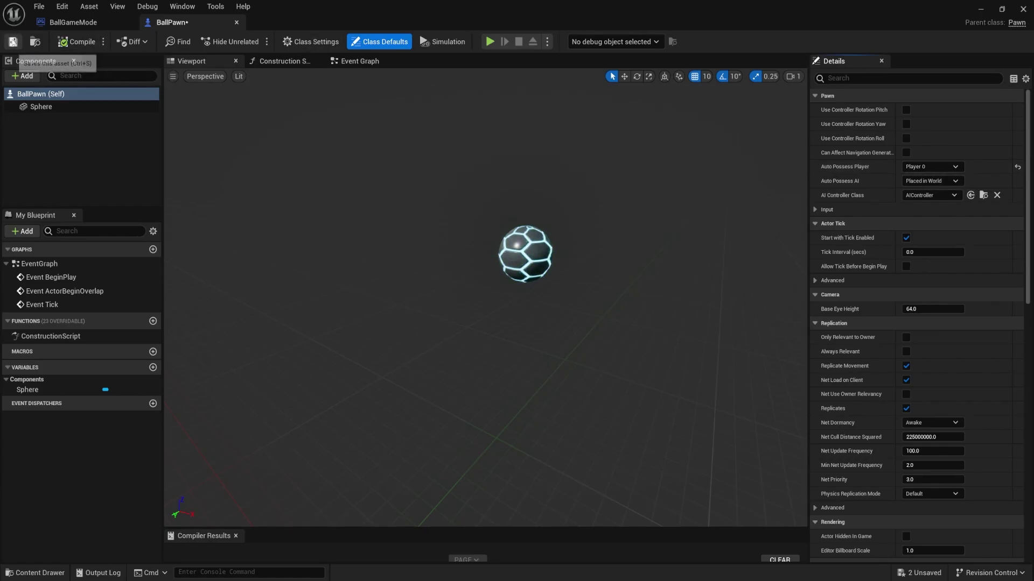
click(13, 41)
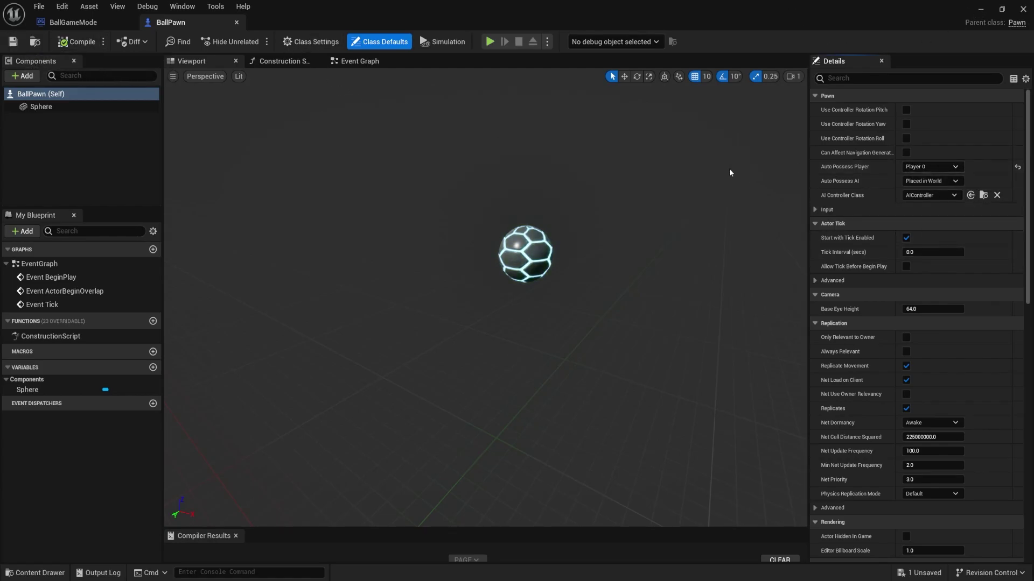
click(979, 8)
Step: Play-test the Sandbox level with the updated BallPawn, then stop the session and save the level
click(250, 41)
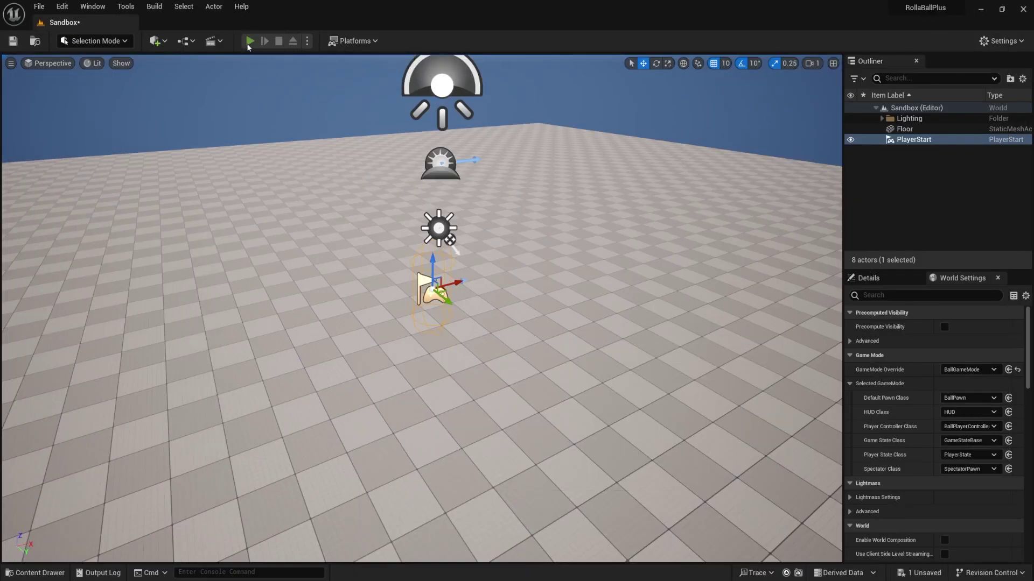
key(super)
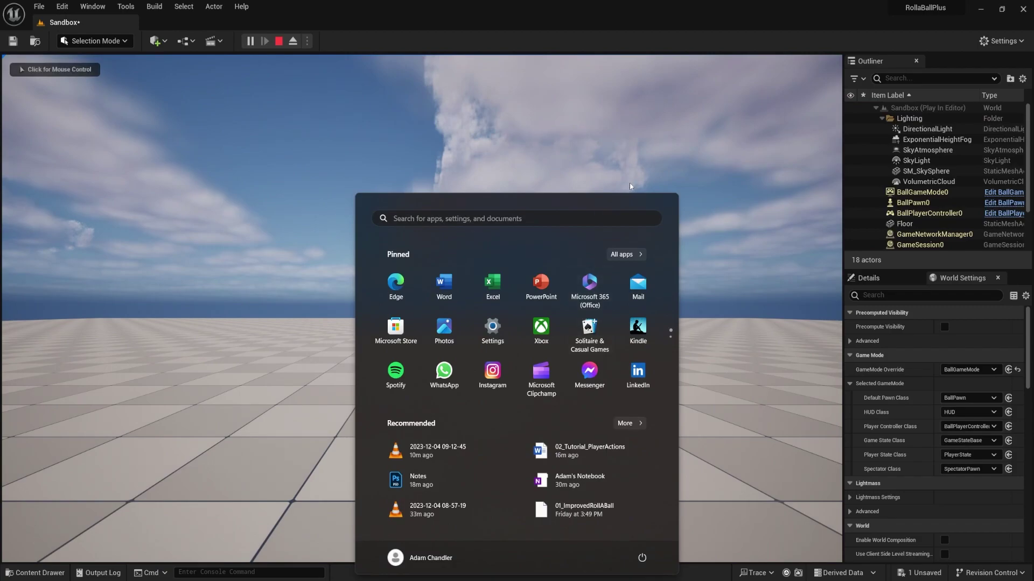
click(631, 186)
key(Escape)
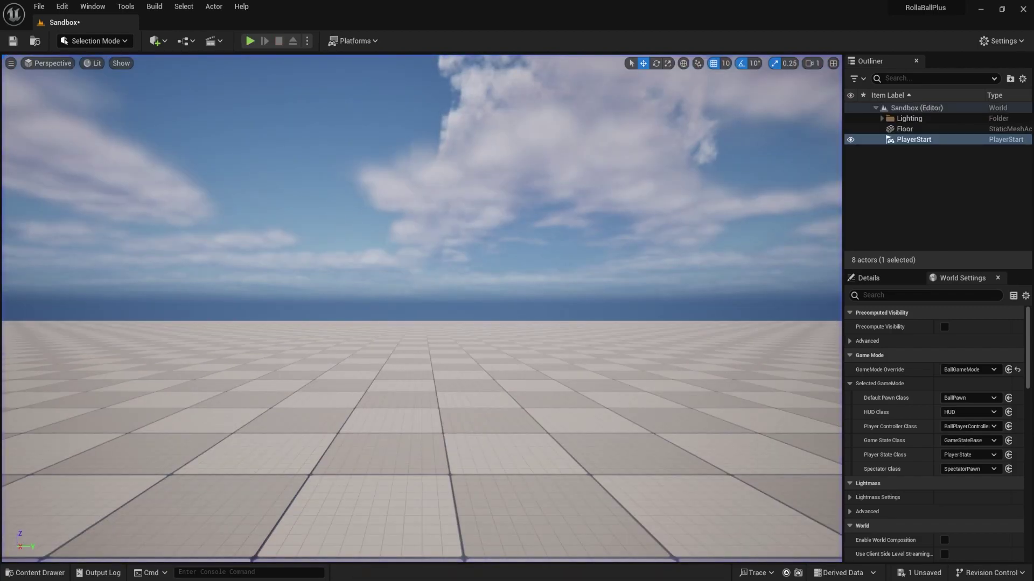
key(ctrl+s)
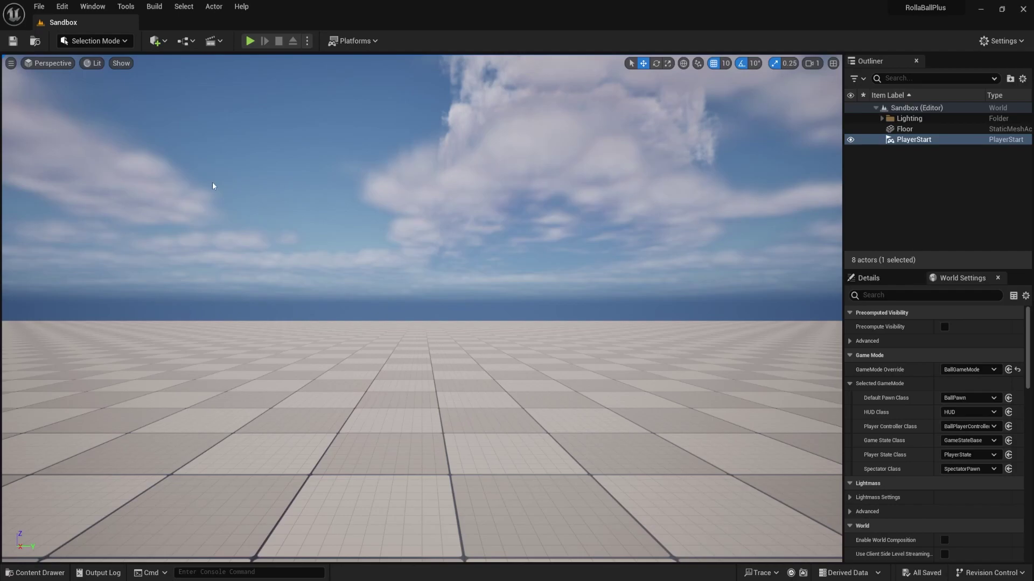
Step: Reopen the BallPawn Blueprint and add a Spring Arm component as a child of the Sphere
right_drag(452, 271, 445, 279)
key(ctrl+space)
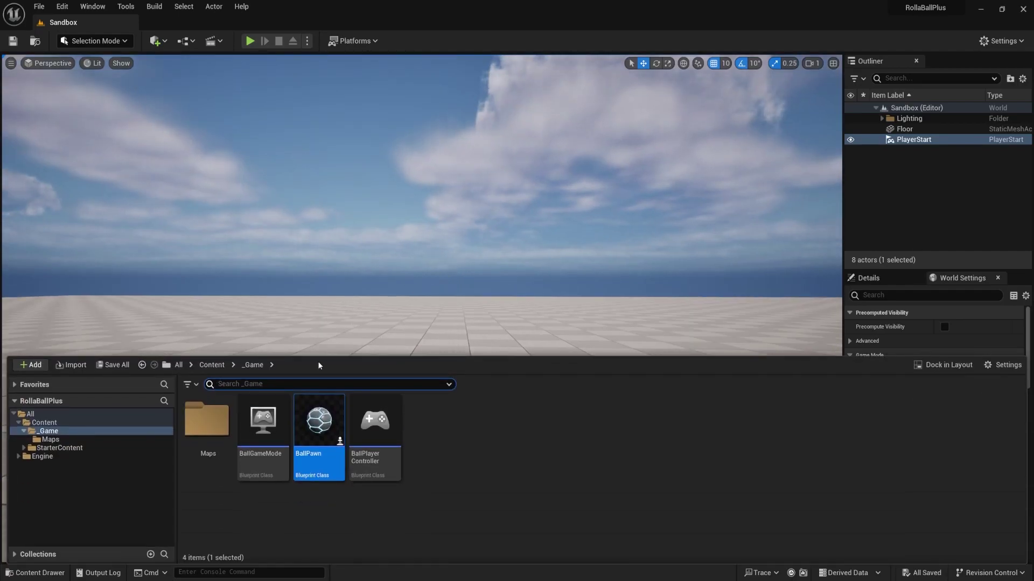
double_click(319, 437)
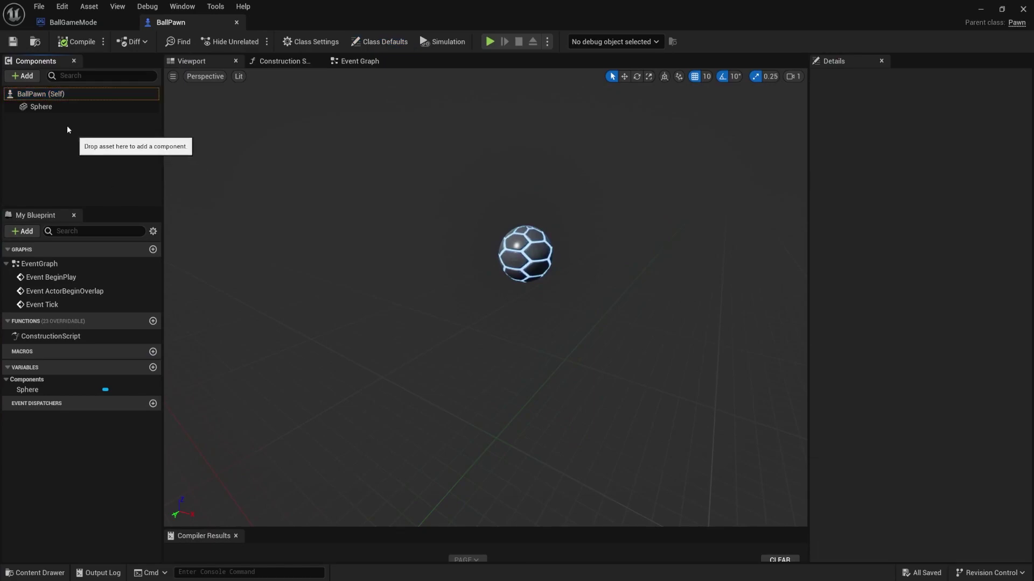
click(41, 95)
click(46, 158)
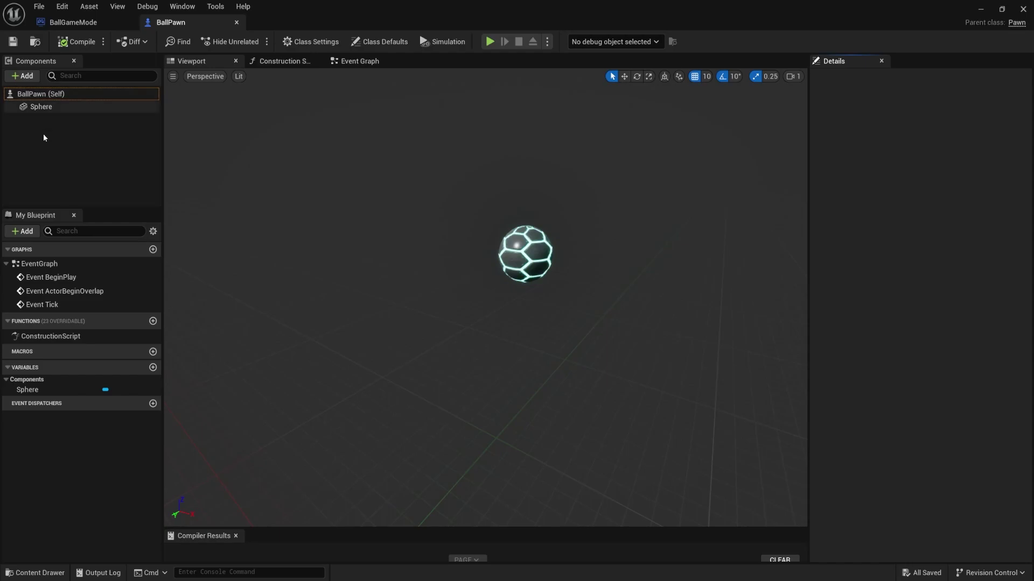
click(41, 107)
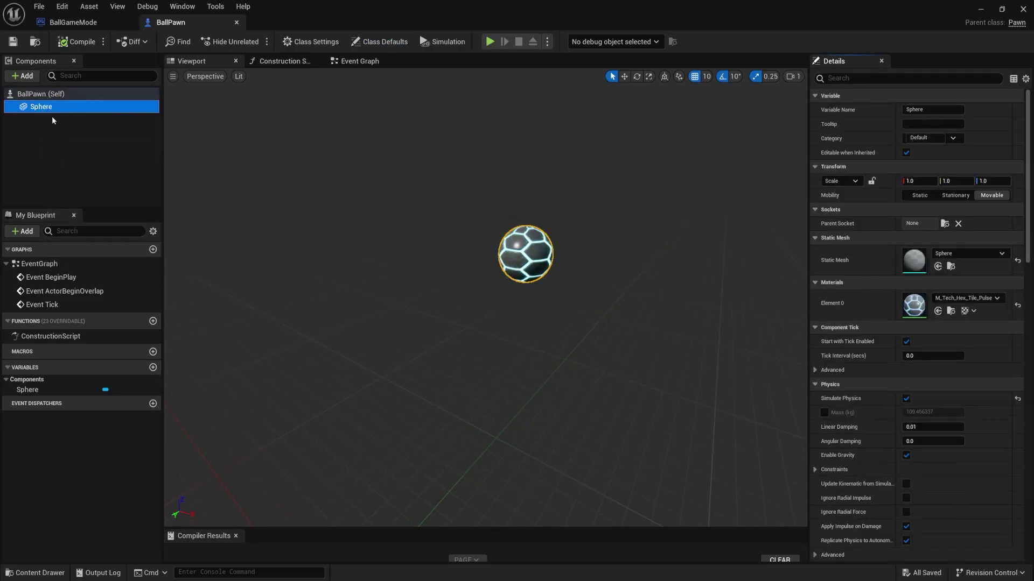
click(33, 76)
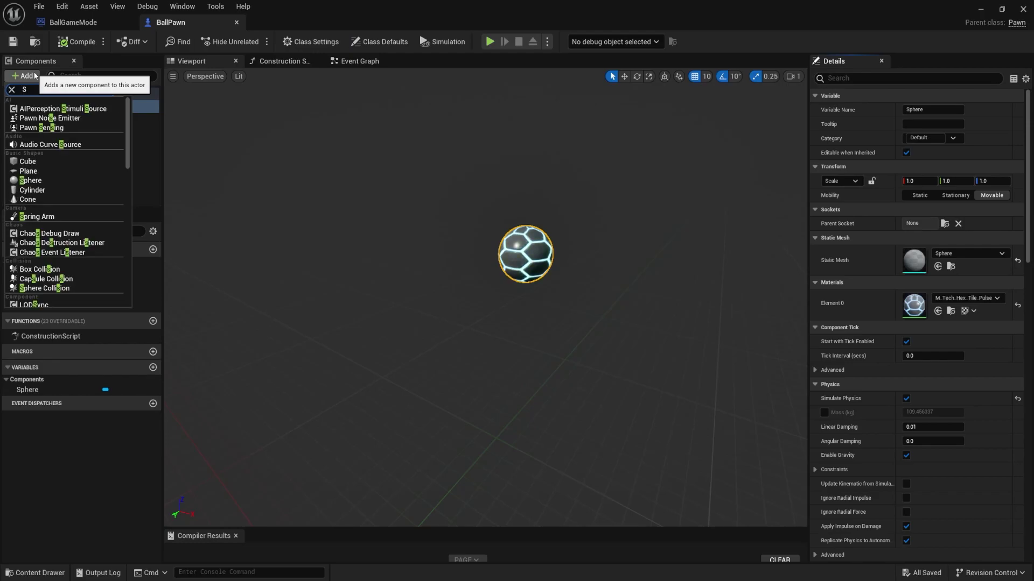
click(46, 114)
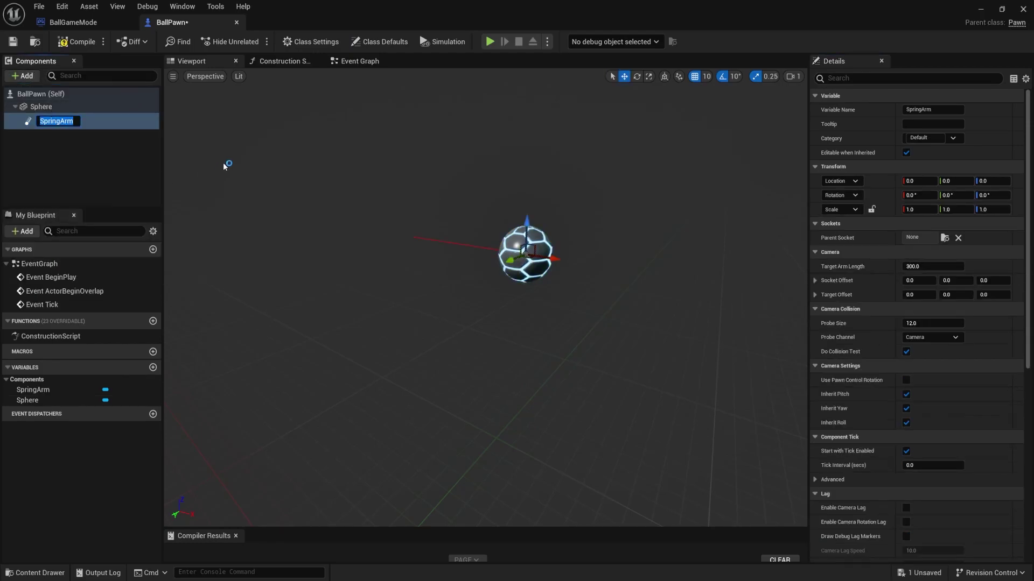
right_drag(734, 279, 873, 283)
click(82, 139)
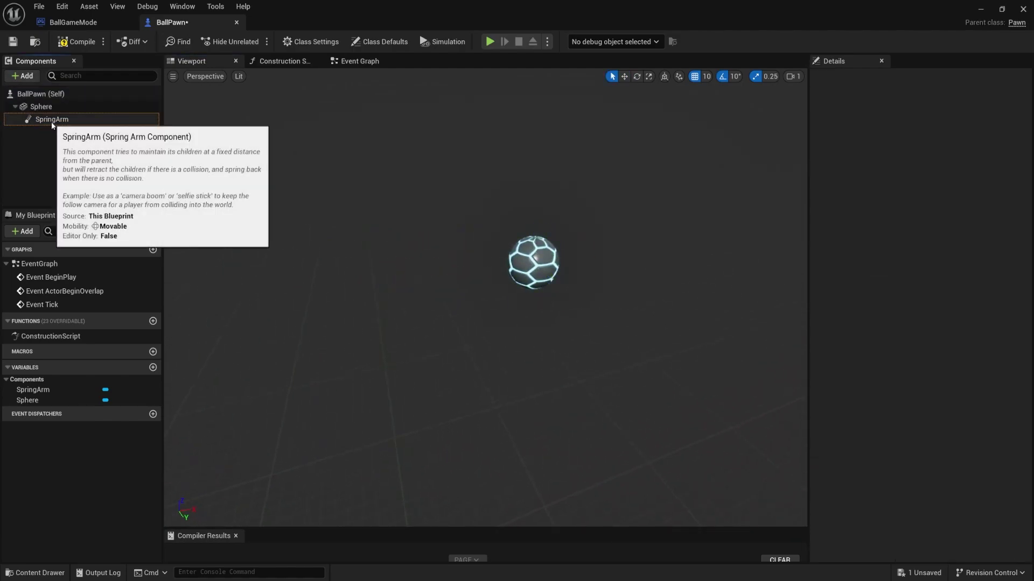
Step: Add a Camera component as a child of the SpringArm
click(51, 122)
click(24, 76)
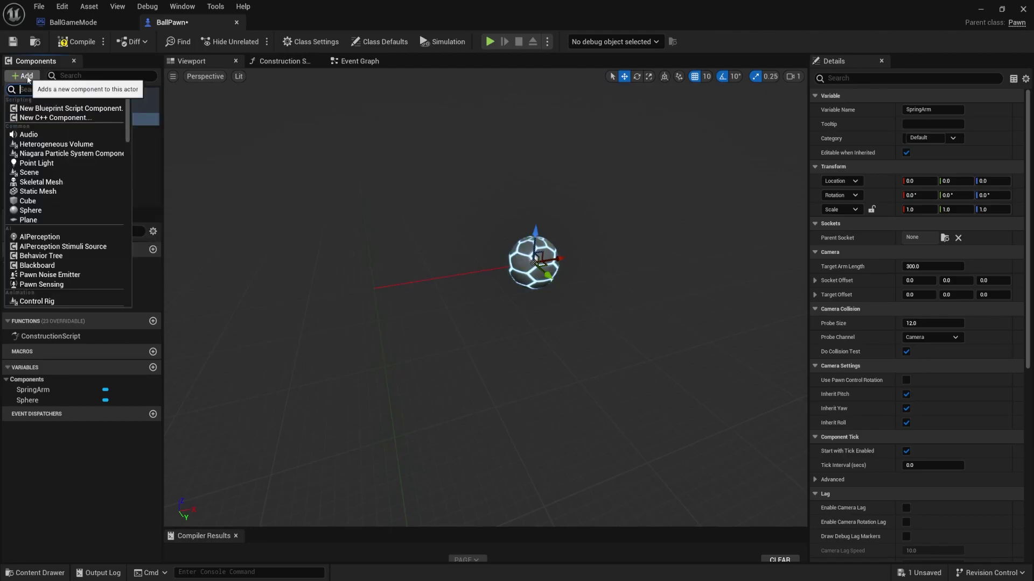
text(Camer)
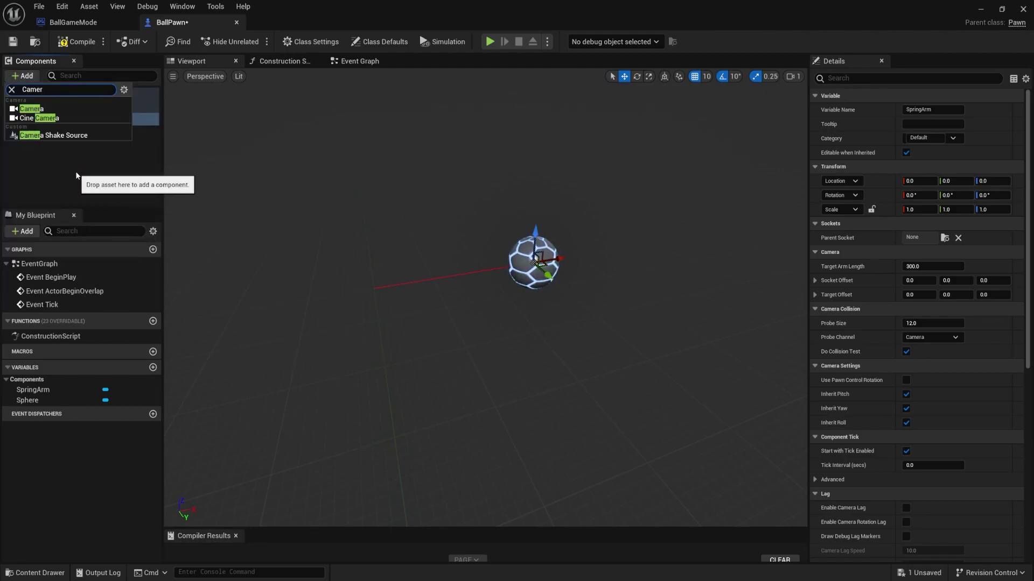
click(54, 109)
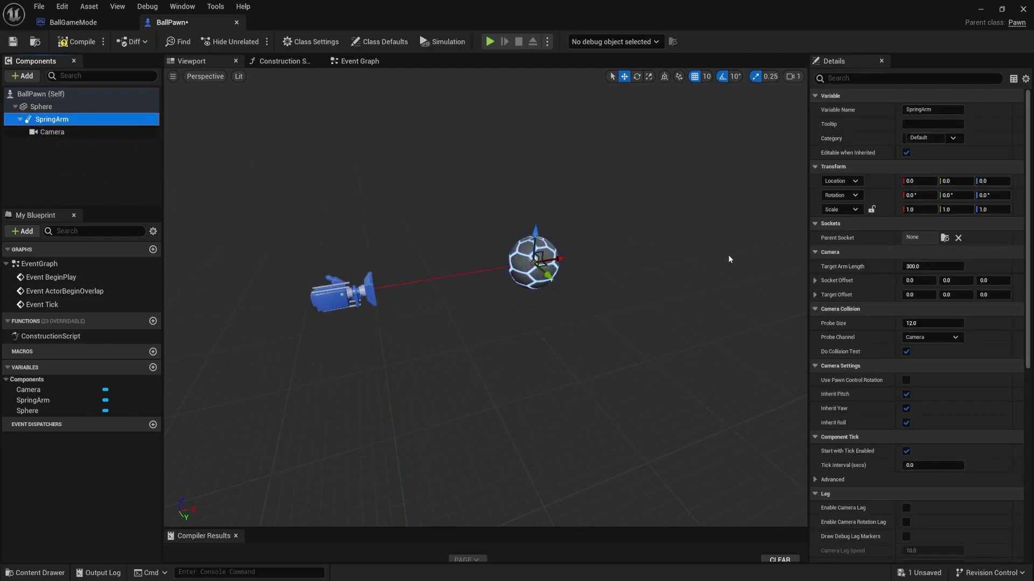
Step: Set the SpringArm's Target Arm Length to 1000 and check the camera's distance from the sphere
right_drag(728, 255, 694, 262)
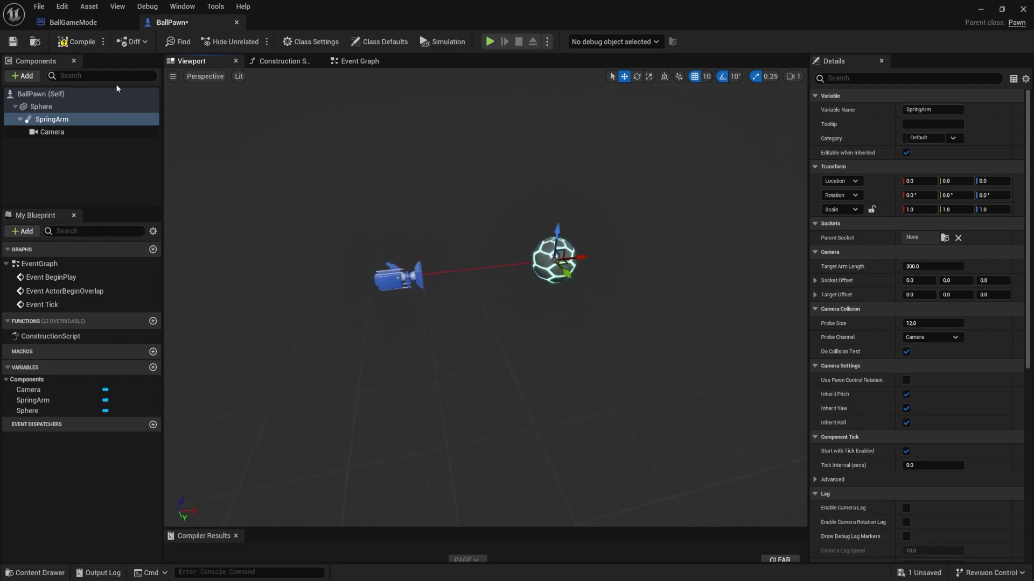
click(932, 267)
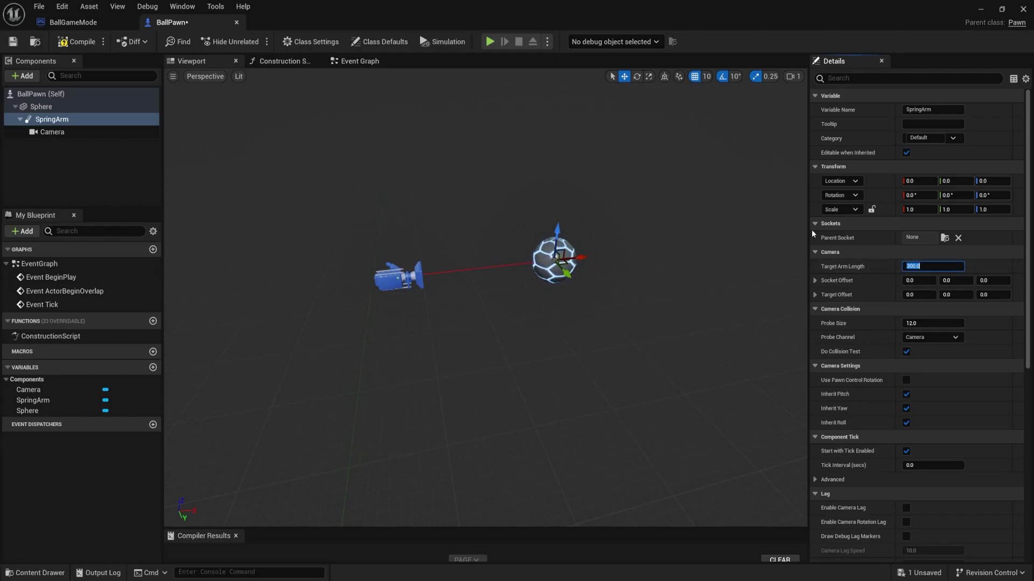
text(1000)
key(Return)
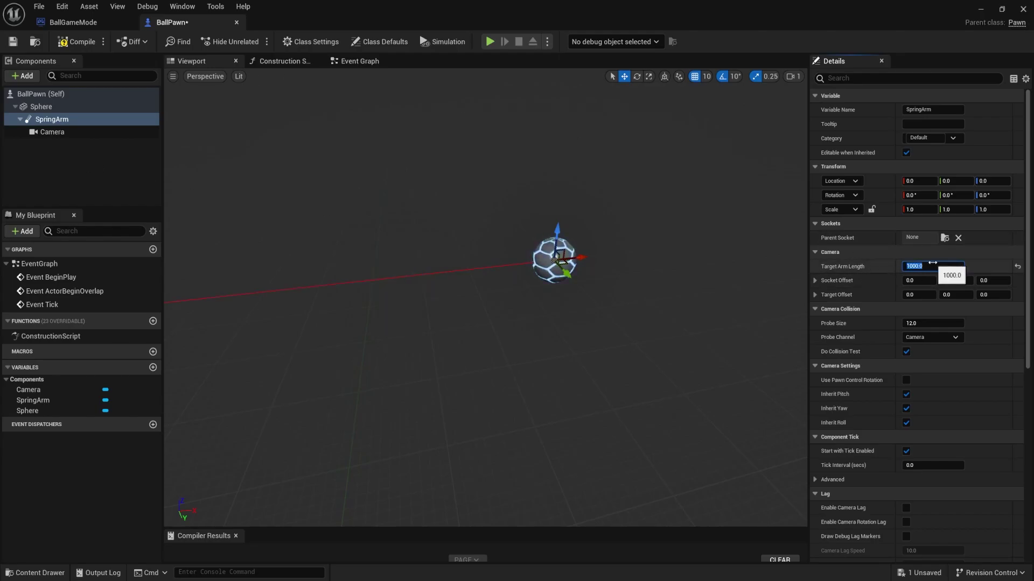
key(s)
right_drag(410, 413, 310, 431)
key(w)
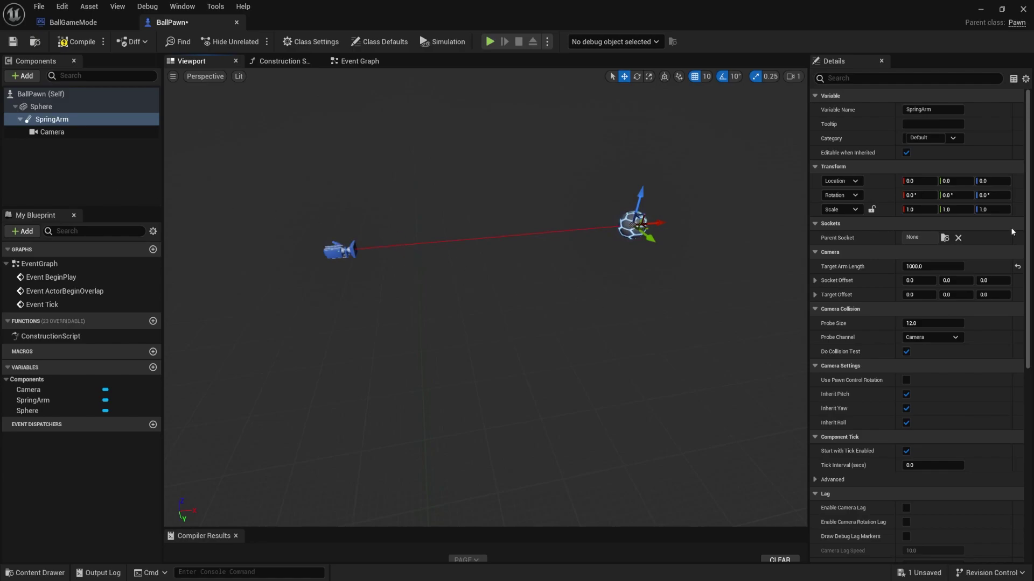
Step: Set the SpringArm's Target Offset Z to 800 and undo the trial adjustment made to that value
click(989, 295)
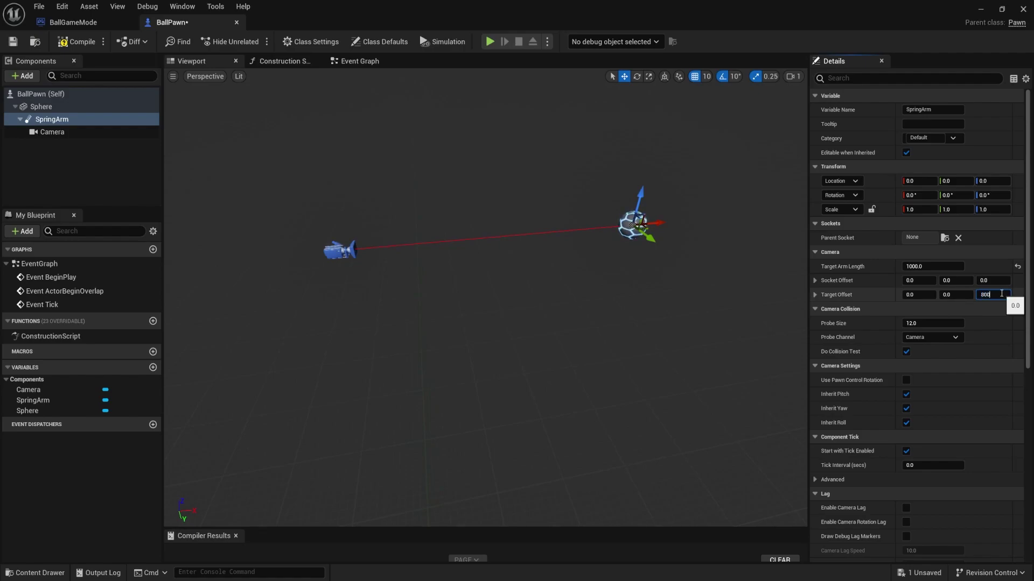
text(800)
key(Return)
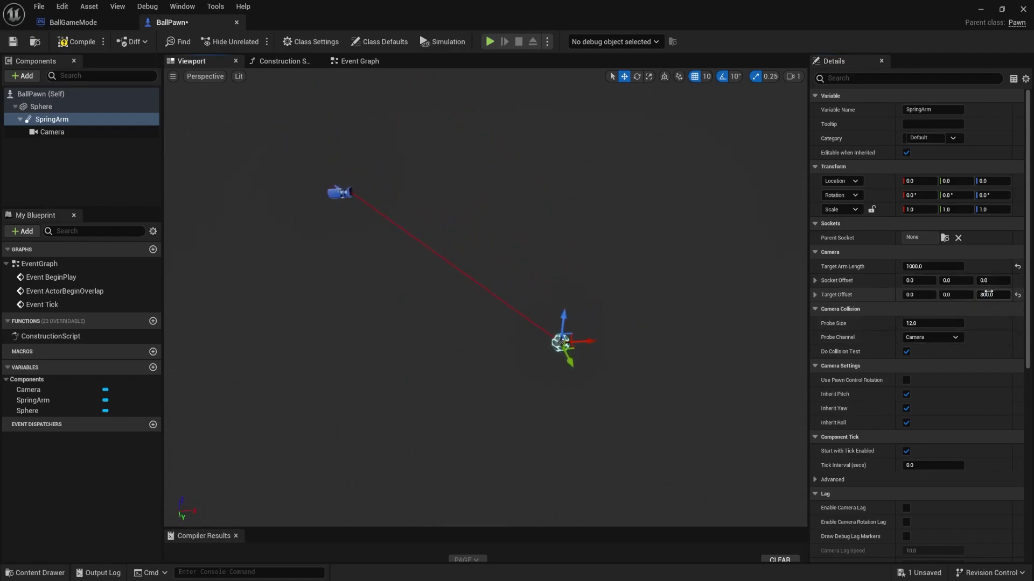
drag(989, 293, 959, 294)
key(ctrl+z)
Step: Rotate the Camera component to a Y rotation of -40° so it aims down at the sphere, and save the Blueprint
click(337, 192)
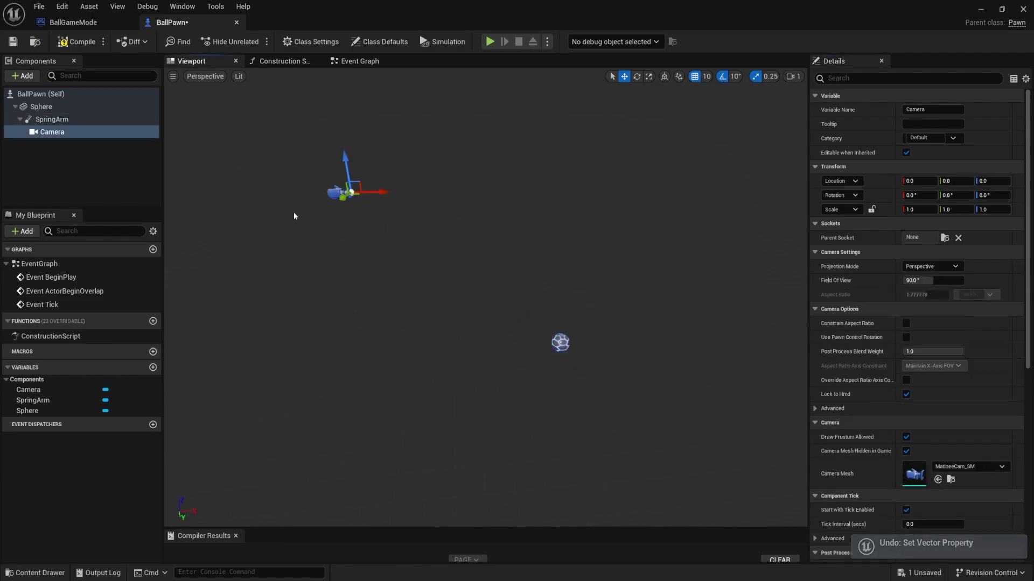
click(73, 132)
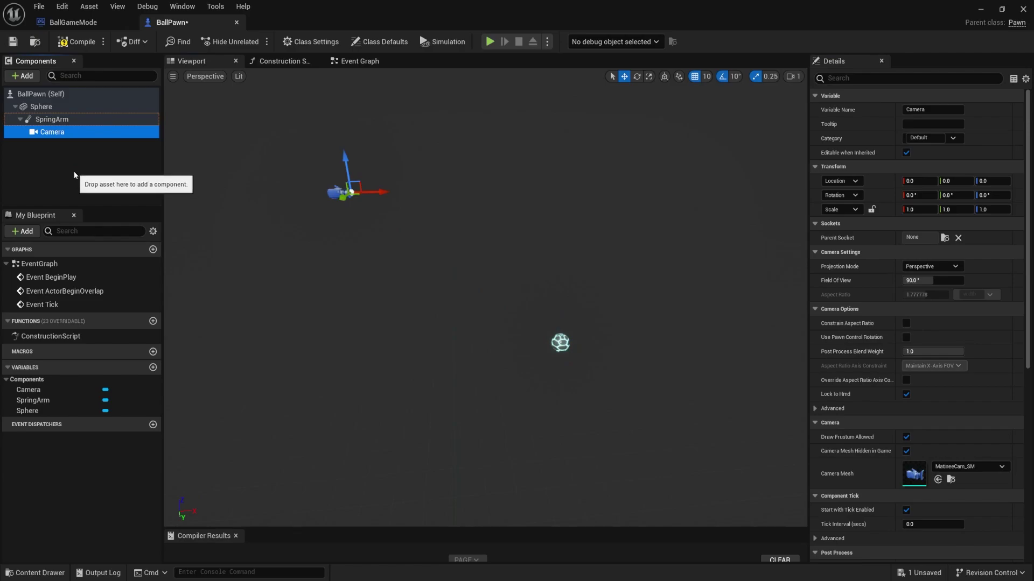
right_drag(350, 157, 335, 144)
key(e)
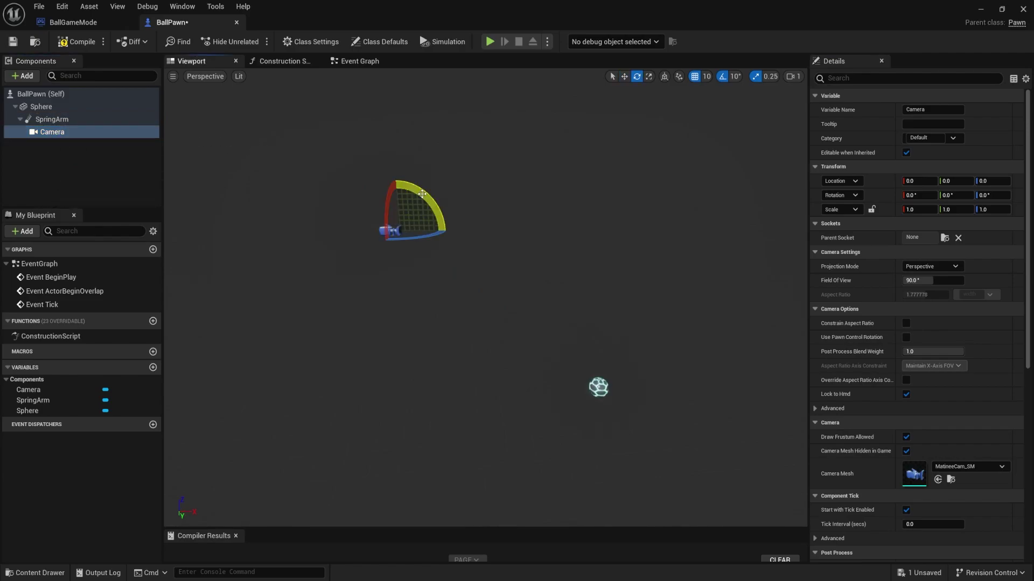
drag(432, 203, 436, 268)
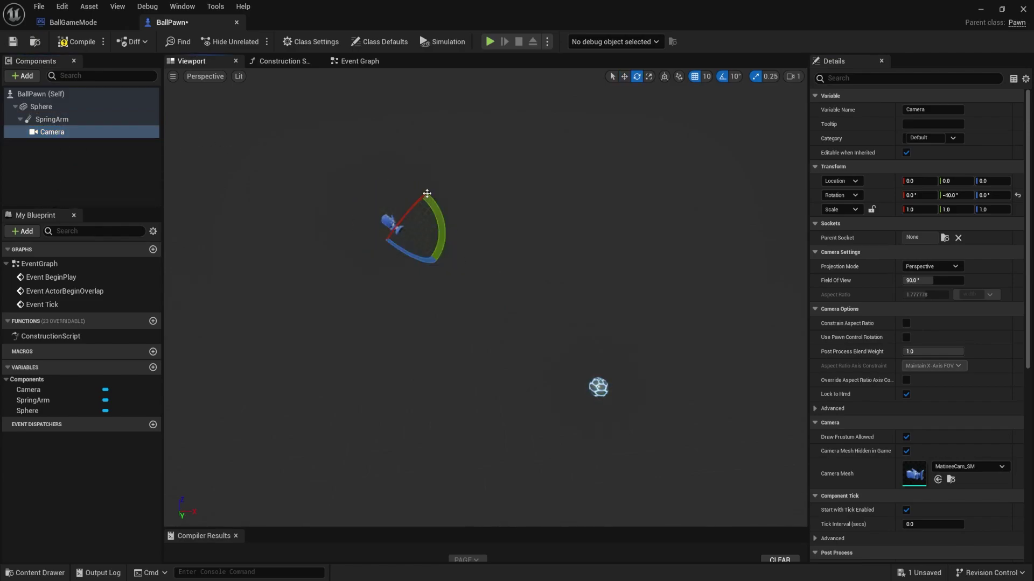
mouse_move(580, 311)
right_down()
mouse_move(548, 302)
mouse_move(555, 294)
mouse_move(592, 318)
right_up()
click(13, 42)
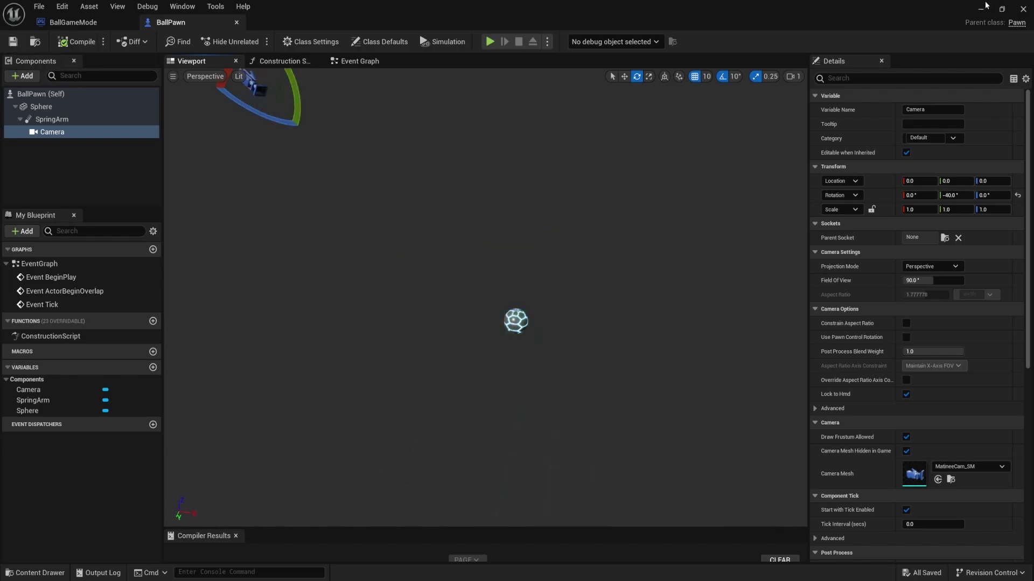
Step: Return to the Sandbox level and play-test it twice to check the BallPawn's camera view
click(984, 6)
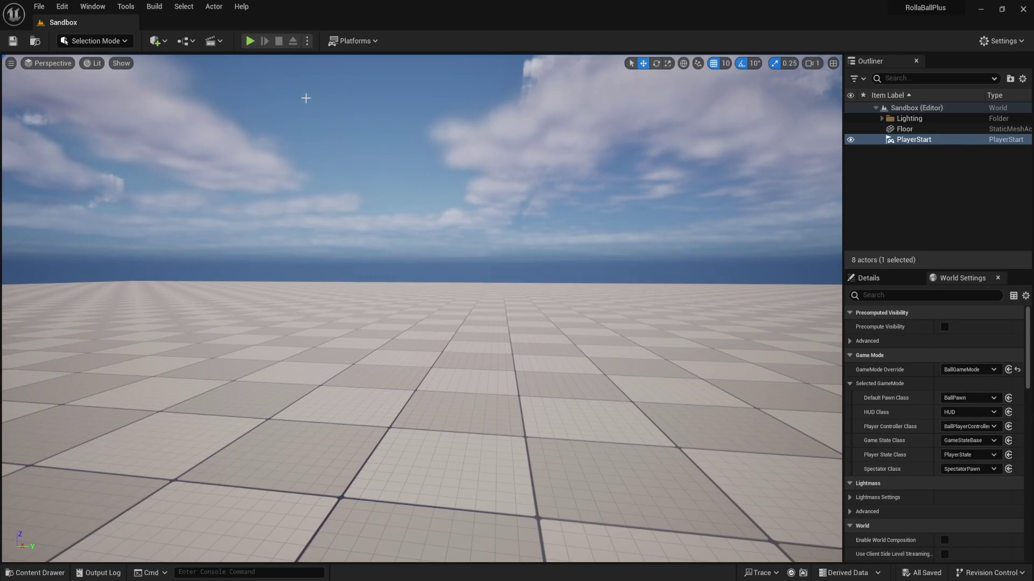
click(251, 41)
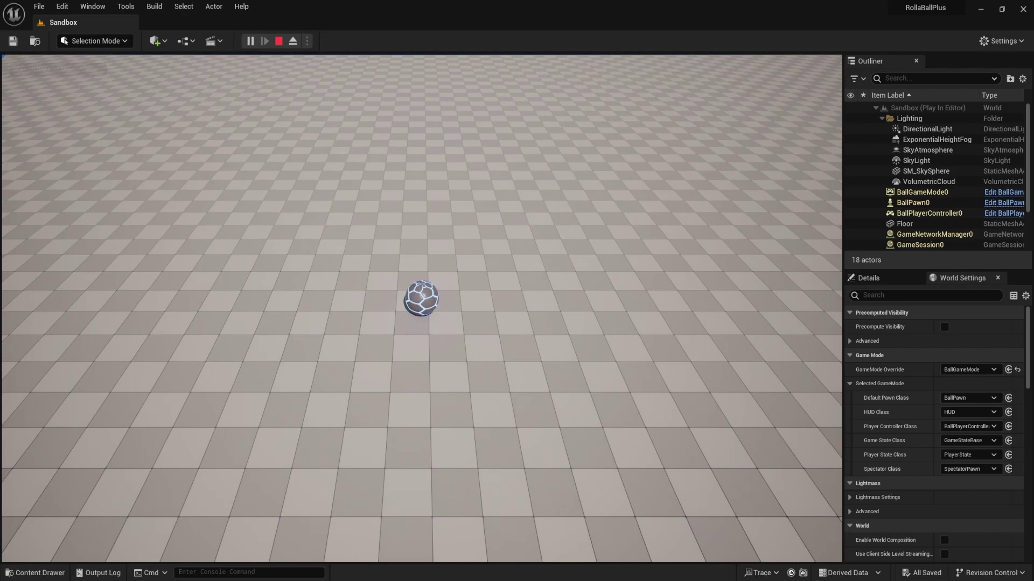
key(Escape)
click(250, 41)
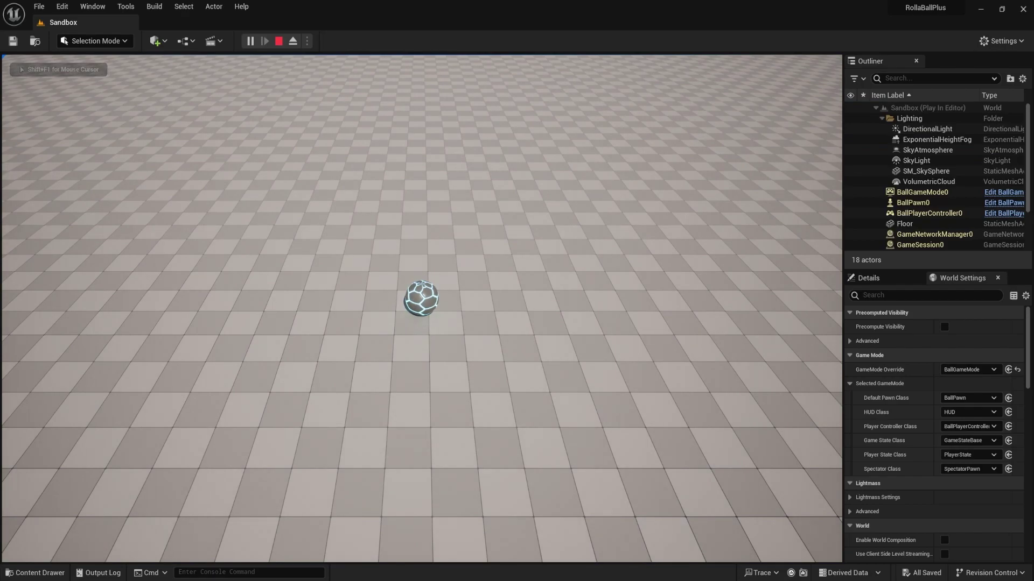
key(Escape)
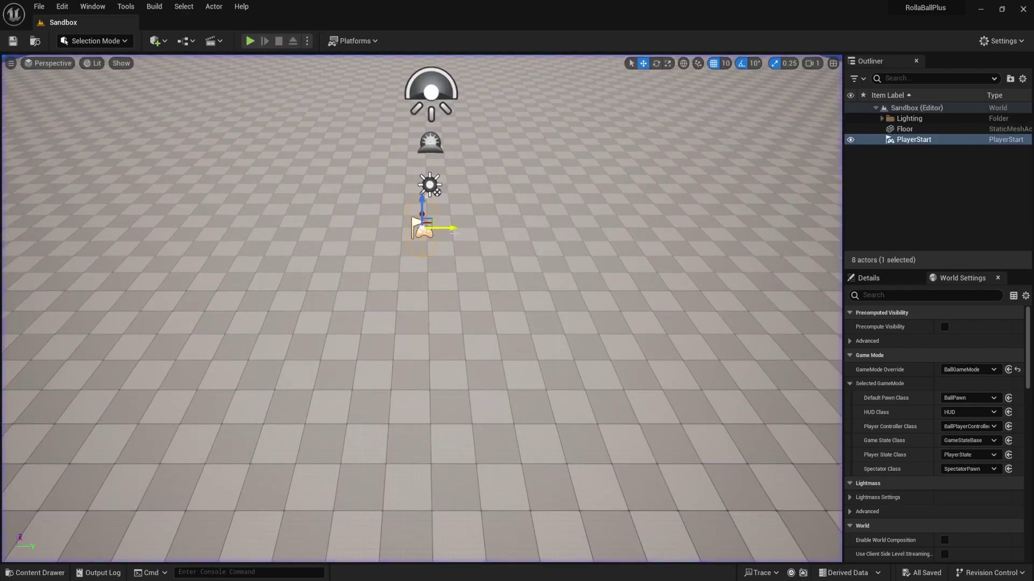
Step: Lower the PlayerStart towards the floor and play-test the ball's spawn
right_drag(622, 250, 699, 247)
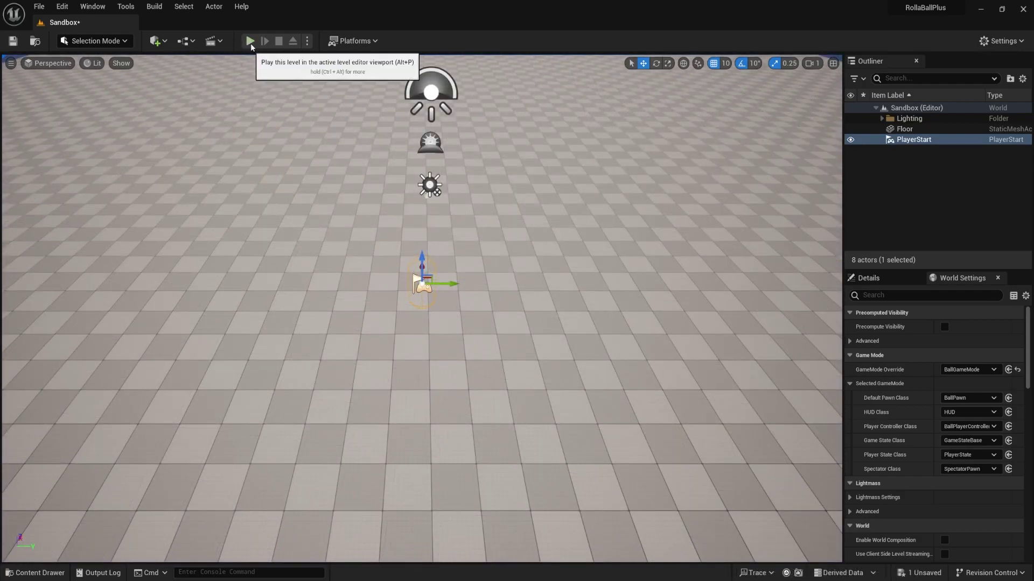
click(250, 41)
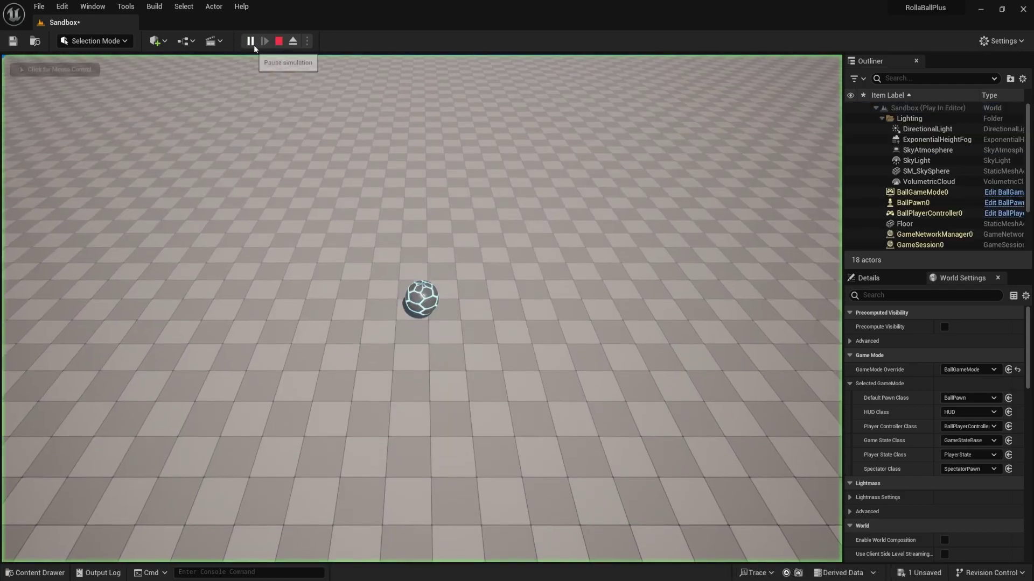
key(Escape)
Step: Preview the game from two different spots on the floor away from the PlayerStart, ending each preview
right_drag(286, 72, 269, 70)
right_drag(541, 308, 581, 300)
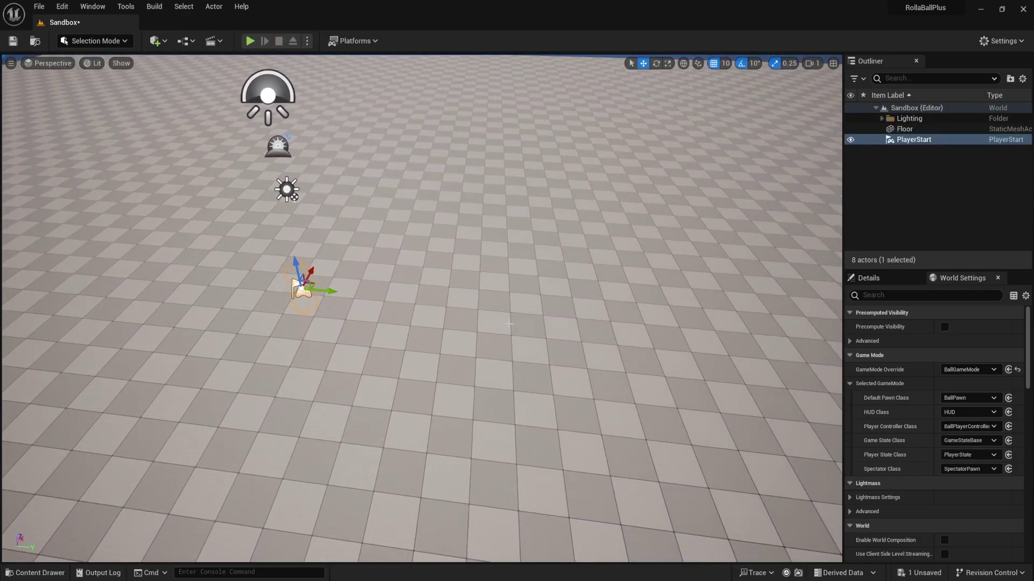
right_click(509, 323)
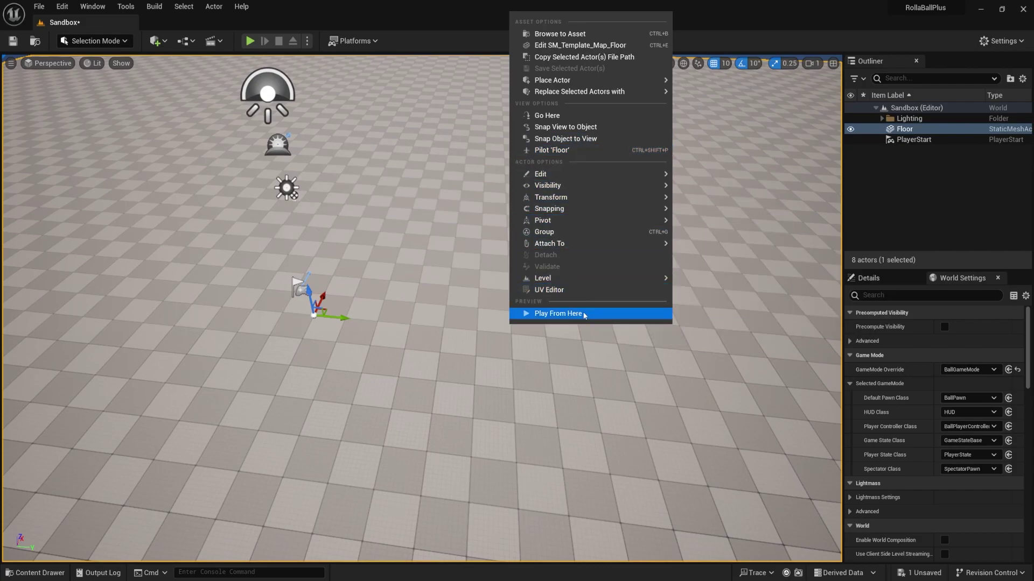
click(558, 313)
key(Escape)
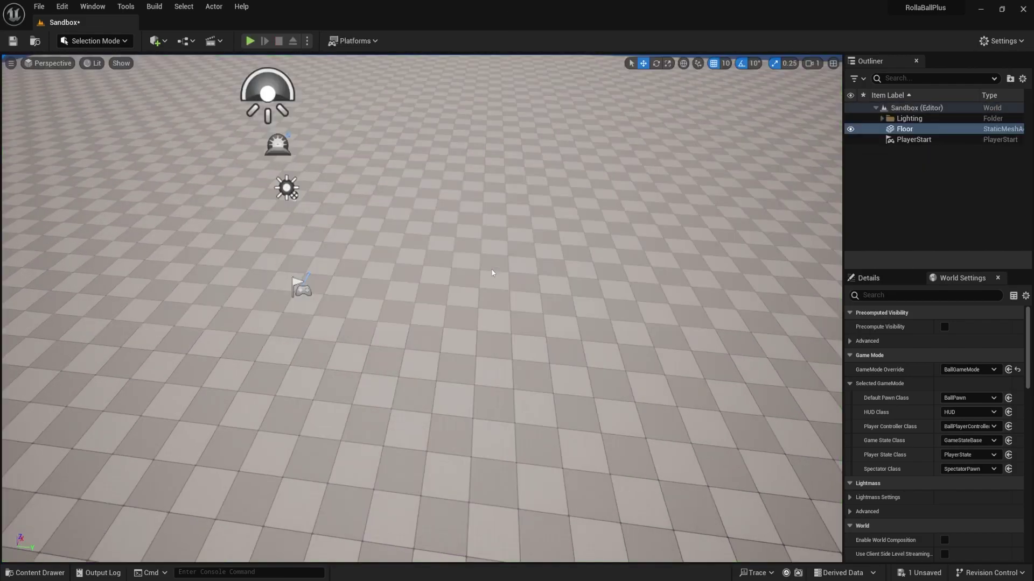
right_drag(491, 273, 504, 269)
right_click(504, 269)
mouse_move(586, 497)
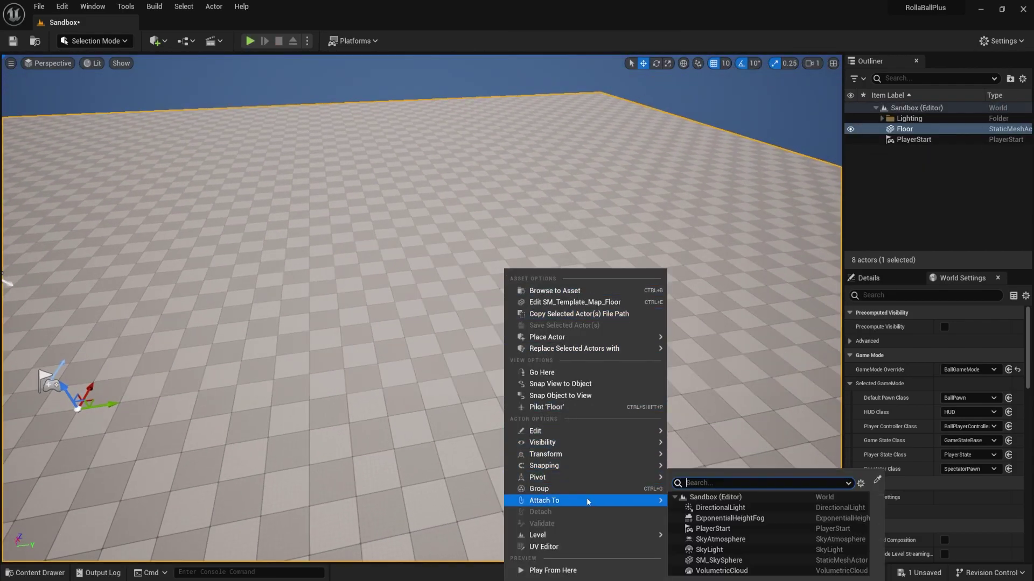
click(552, 570)
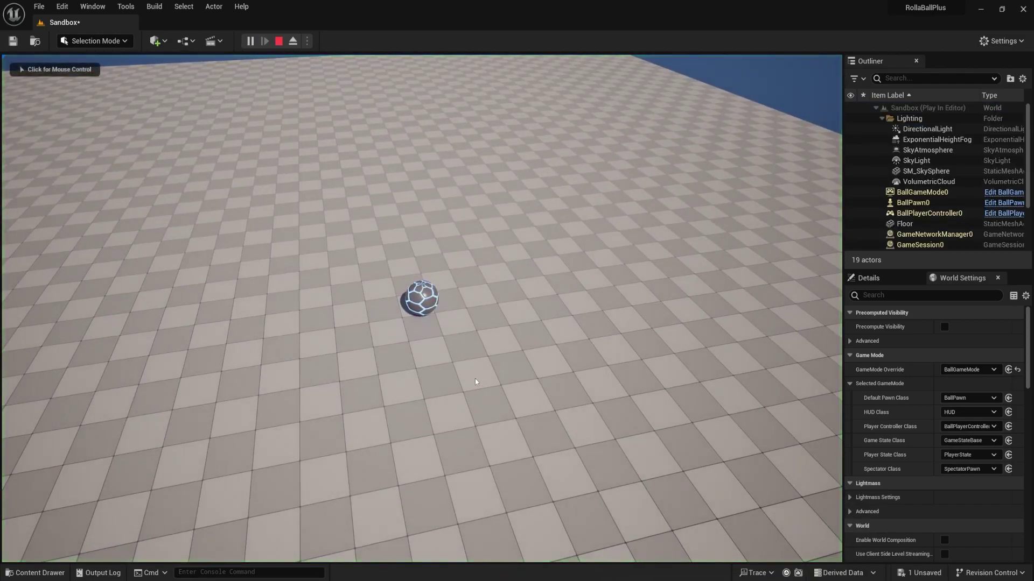
key(Escape)
Step: Preview the game from two spots close to the floor's edge, ending each preview
right_drag(538, 294, 574, 284)
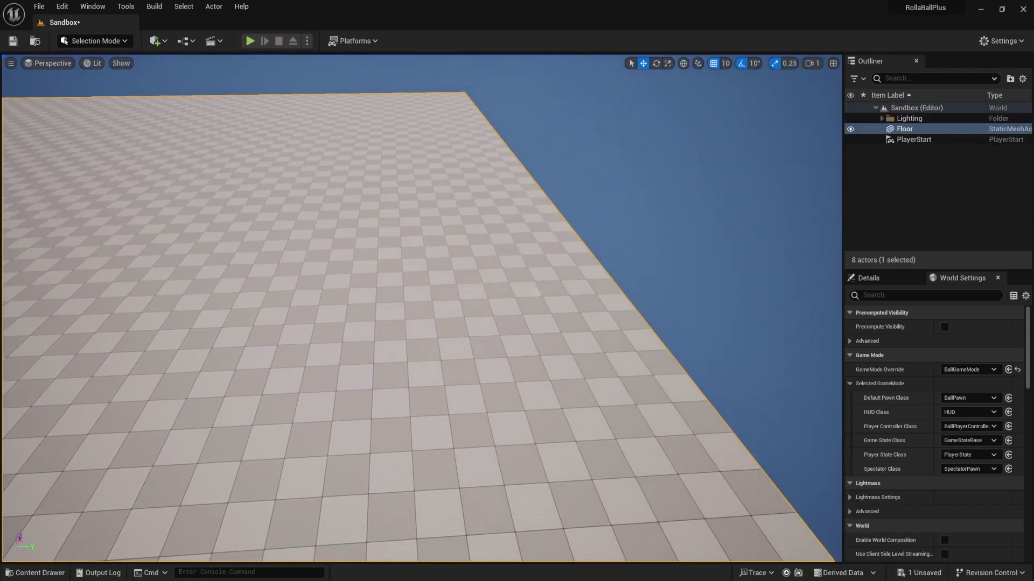
right_click(567, 296)
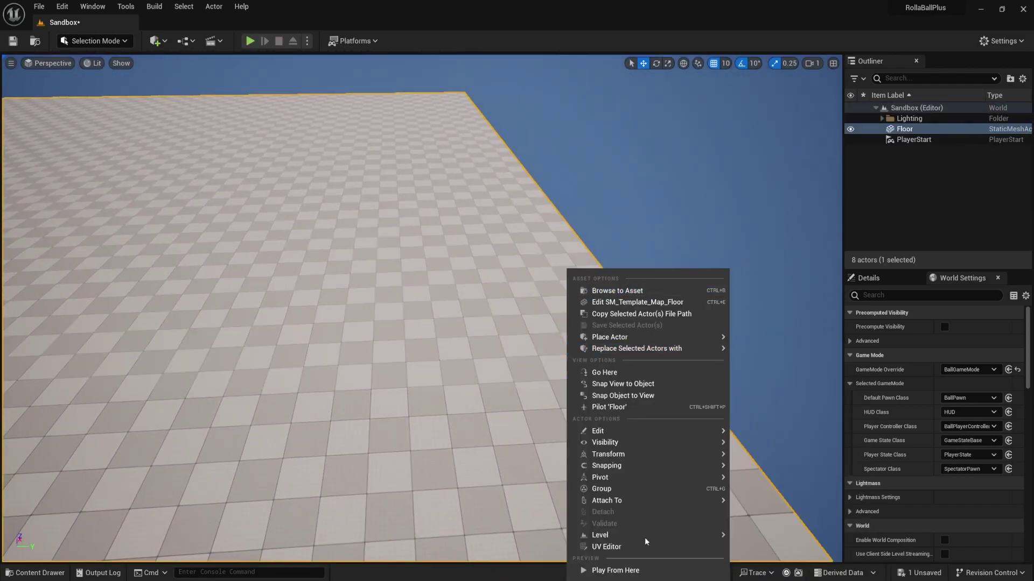
click(641, 576)
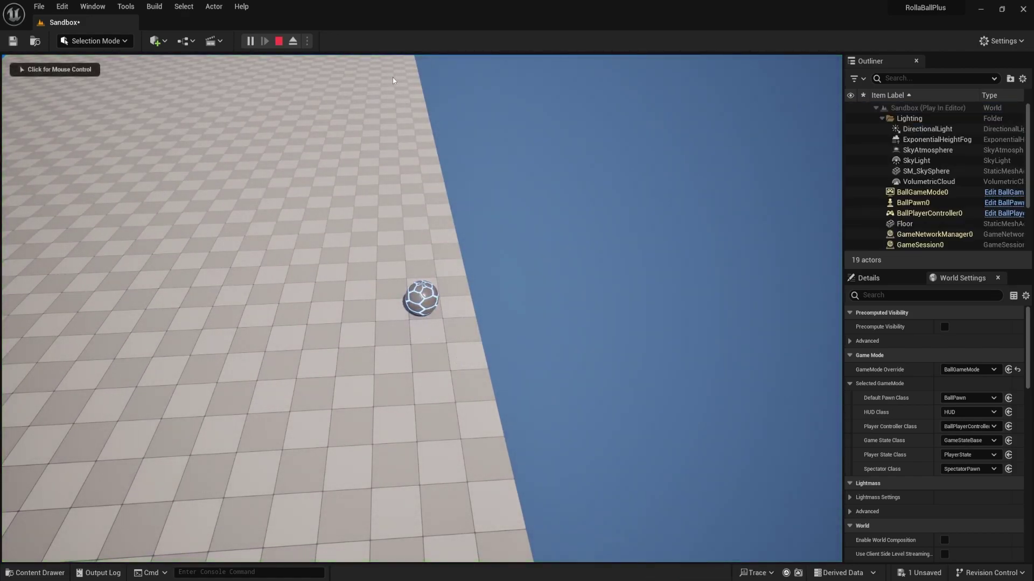
key(Escape)
right_click(565, 308)
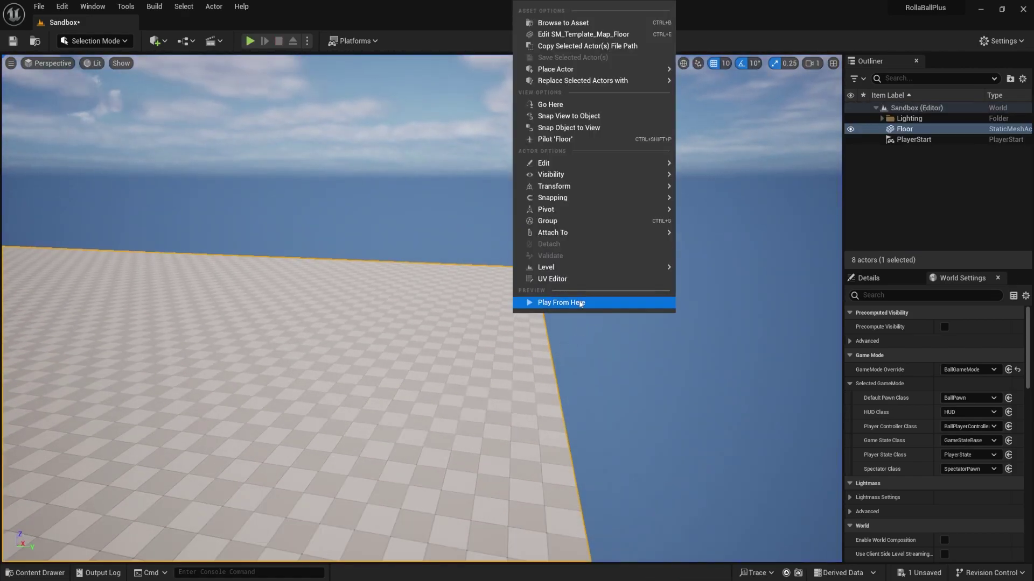
click(577, 303)
key(Escape)
Step: Play-test the level once more from the PlayerStart, end the session and view the floor around it
right_drag(515, 293, 590, 209)
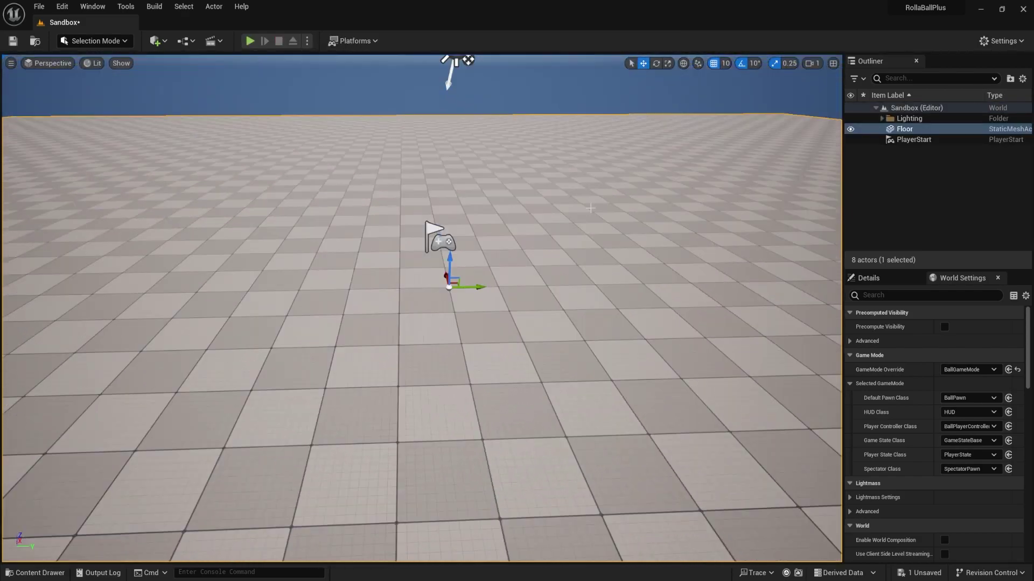
click(251, 41)
key(Escape)
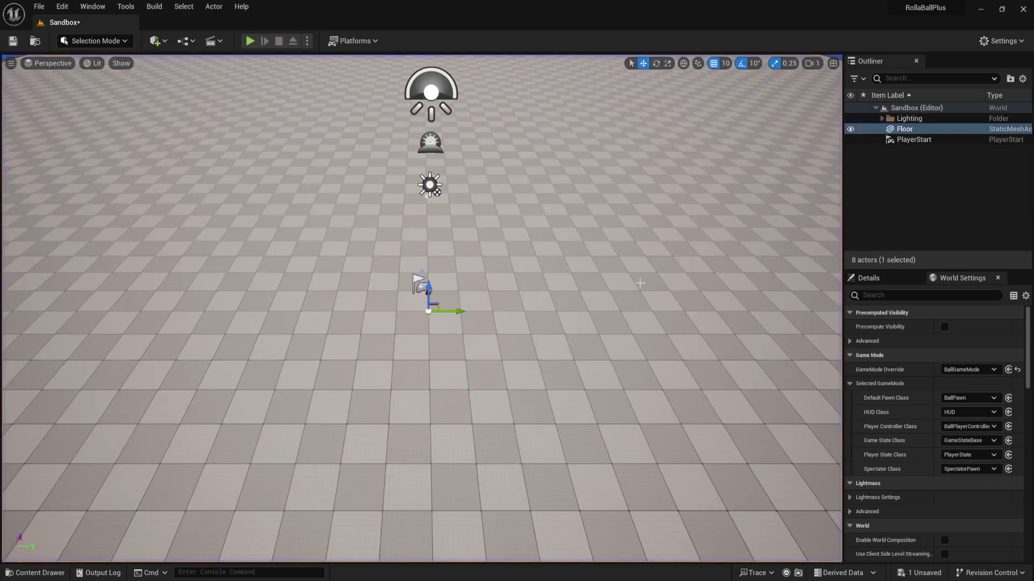
right_drag(492, 272, 484, 227)
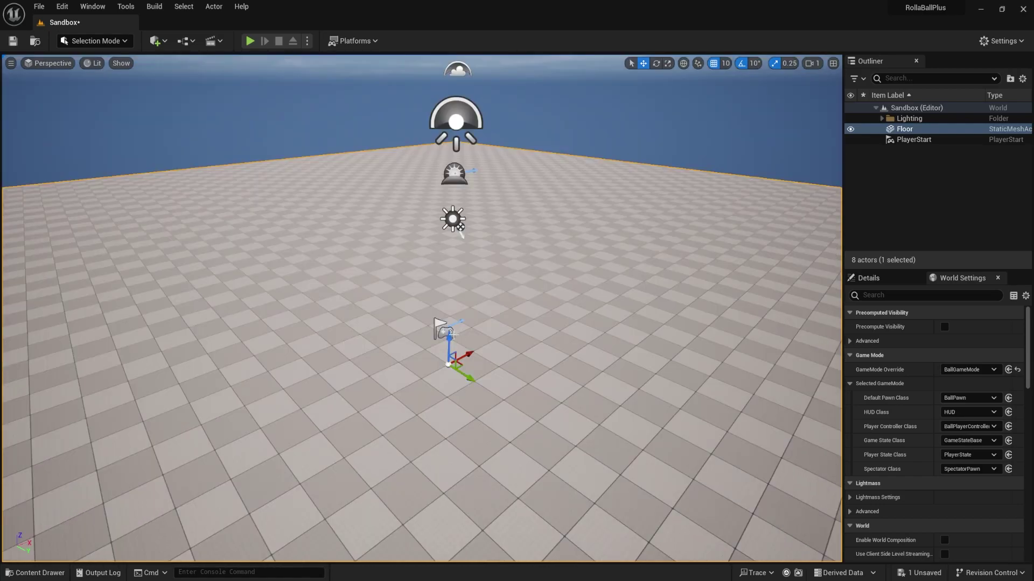
right_drag(510, 344, 507, 332)
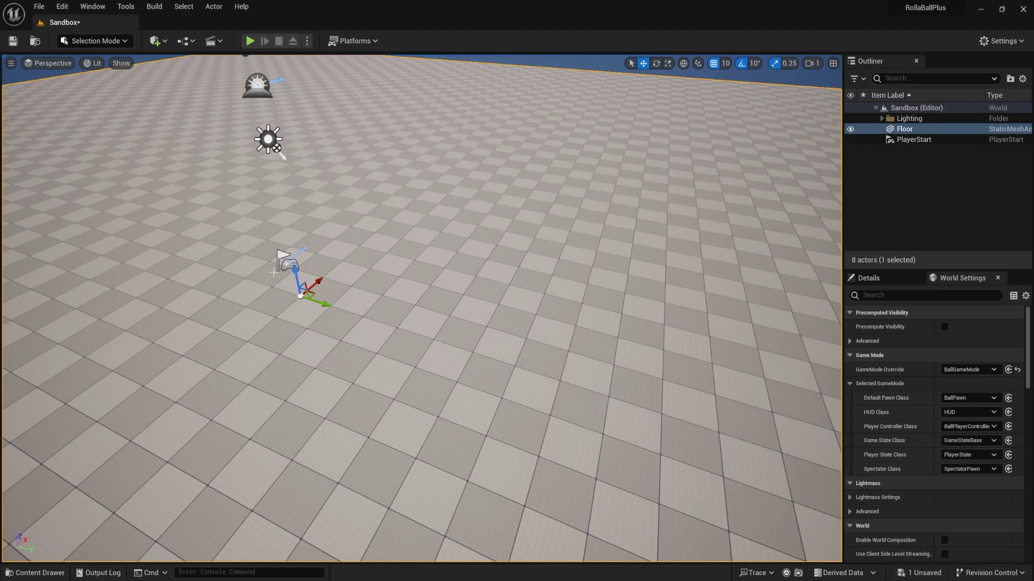